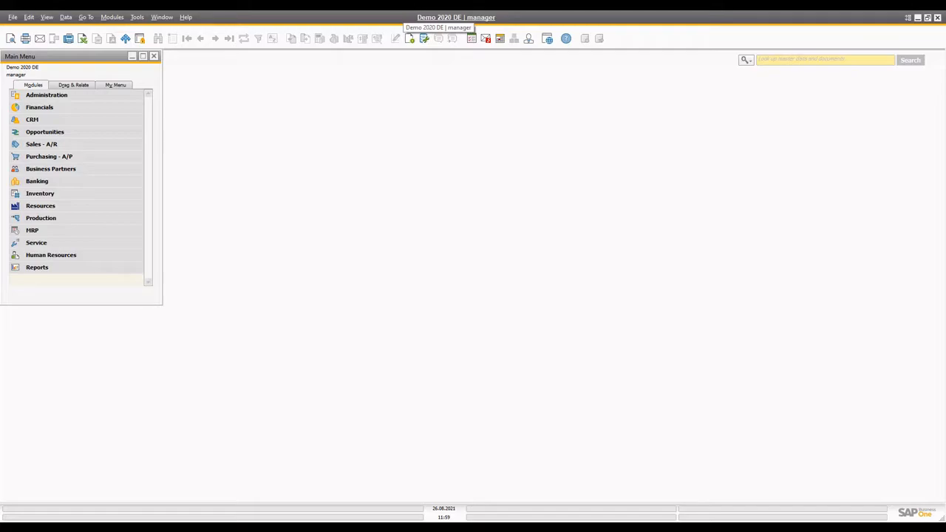
Step: Open a blank Purchase Quotation in Purchasing - A/P, look over its fields and close it without adding it
{"action": "left_click", "coordinate": [68, 157]}
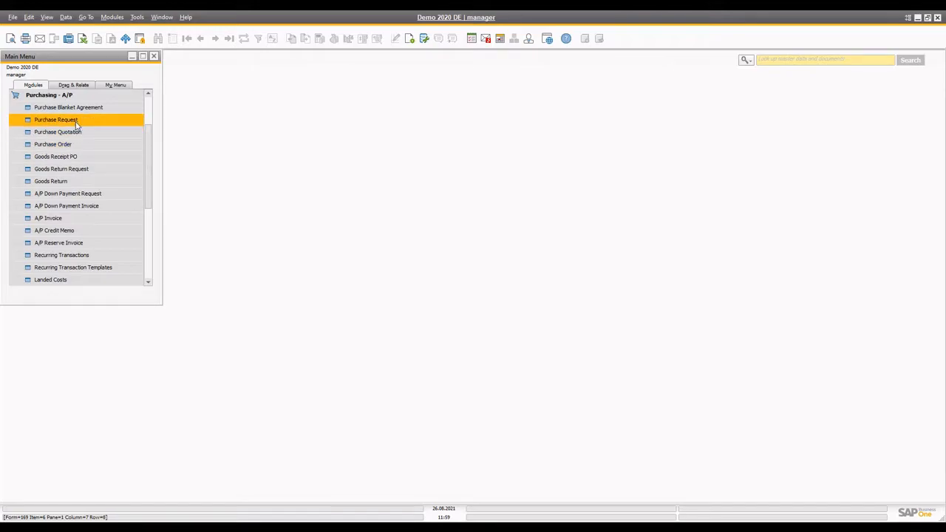
{"action": "left_click", "coordinate": [60, 97]}
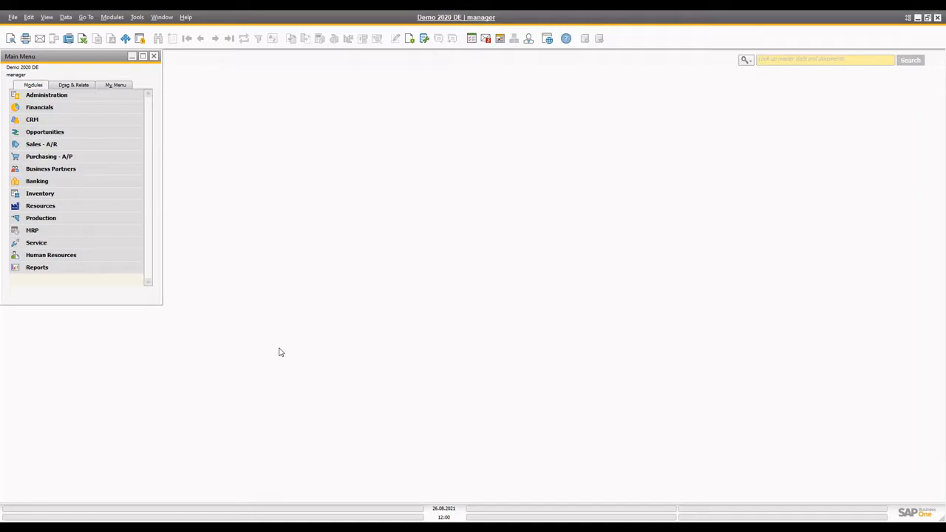
{"action": "left_click", "coordinate": [46, 157]}
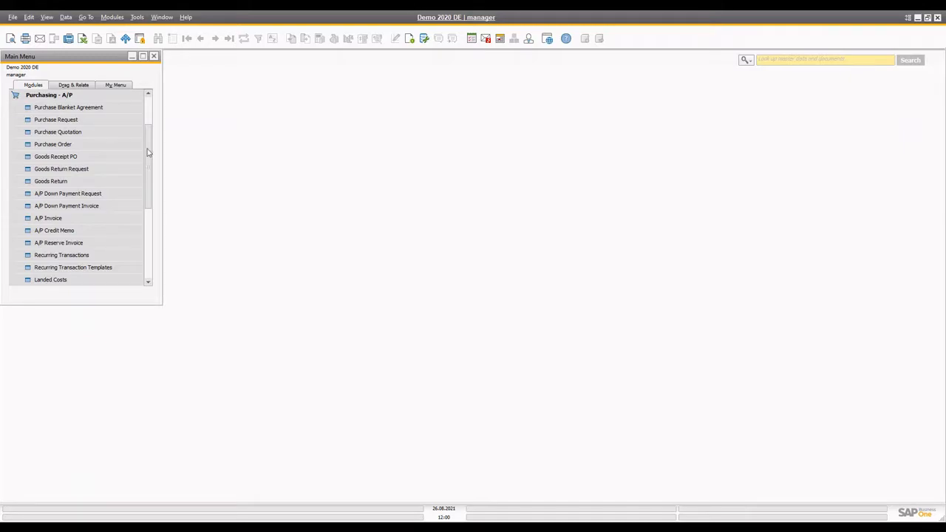
{"action": "left_click", "coordinate": [93, 132]}
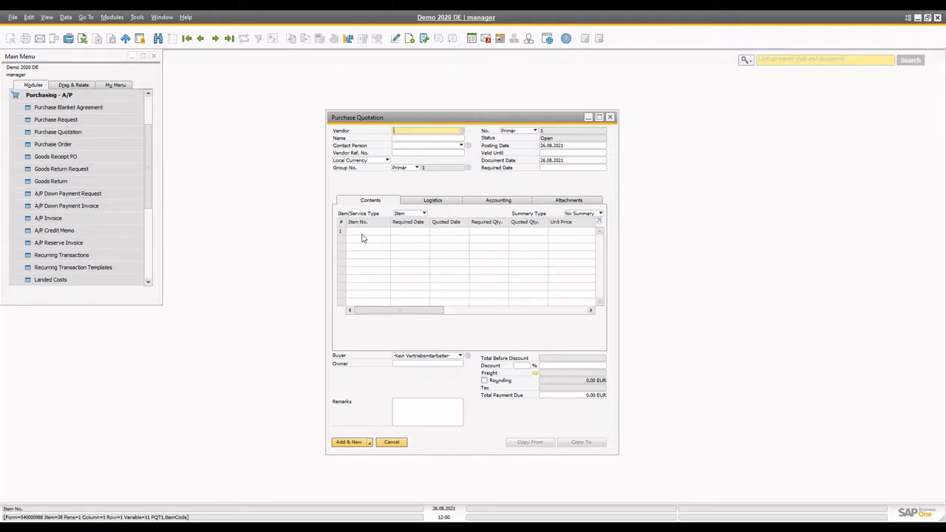
{"action": "left_click", "coordinate": [391, 442]}
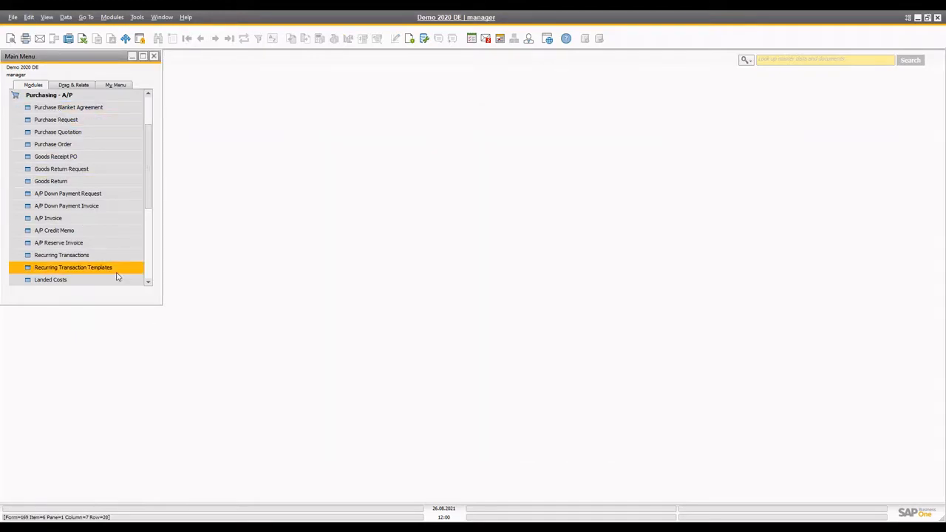
Step: Open the Purchase Quotation Generation Wizard, view its document generation options and cancel it
{"action": "scroll", "coordinate": [118, 280], "scroll_direction": "down", "scroll_amount": 1}
{"action": "scroll", "coordinate": [118, 280], "scroll_direction": "down", "scroll_amount": 2}
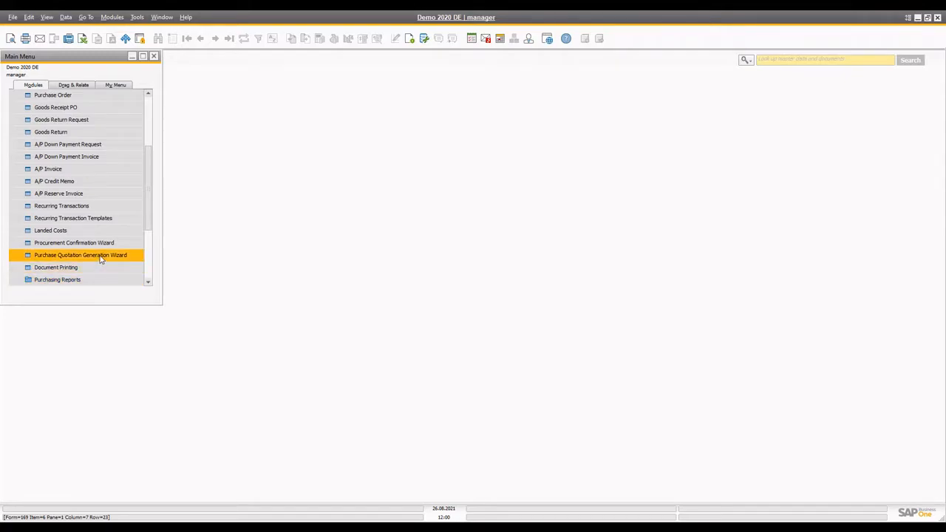
{"action": "left_click", "coordinate": [101, 258]}
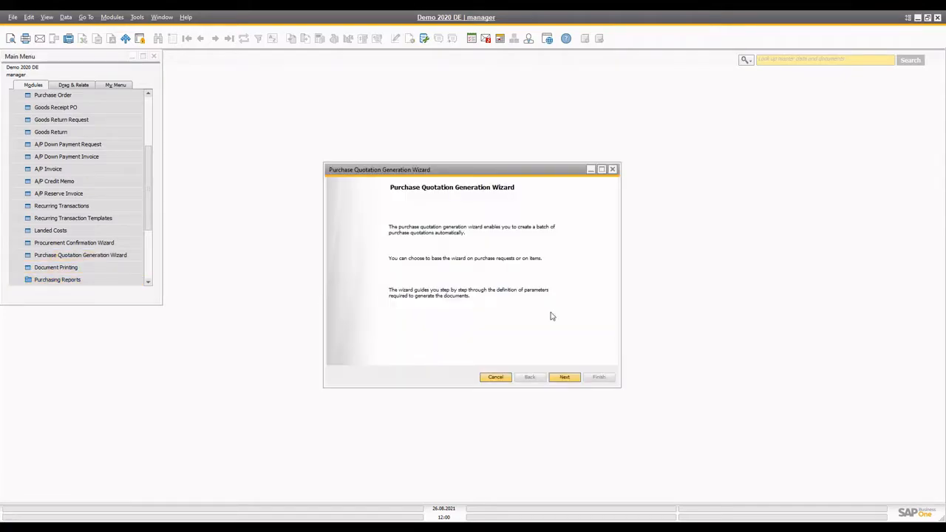
{"action": "left_click", "coordinate": [556, 381]}
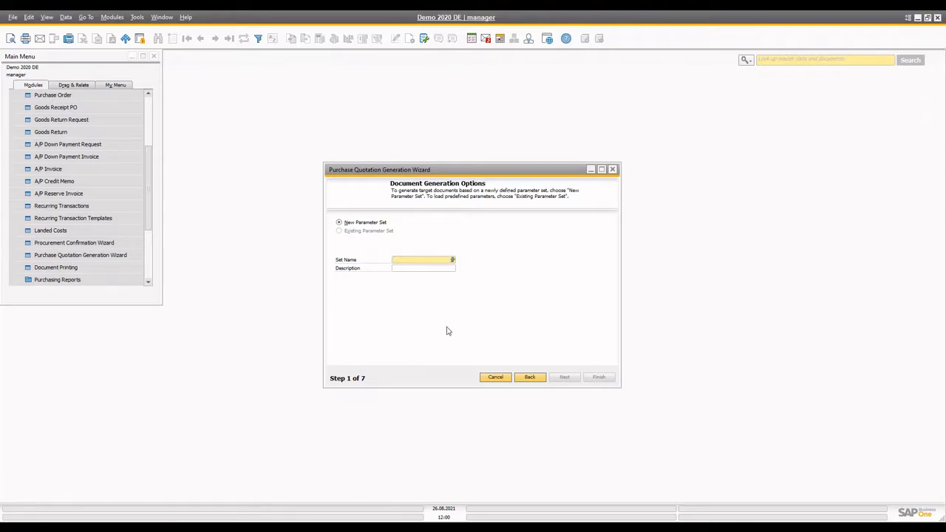
{"action": "left_click", "coordinate": [496, 378]}
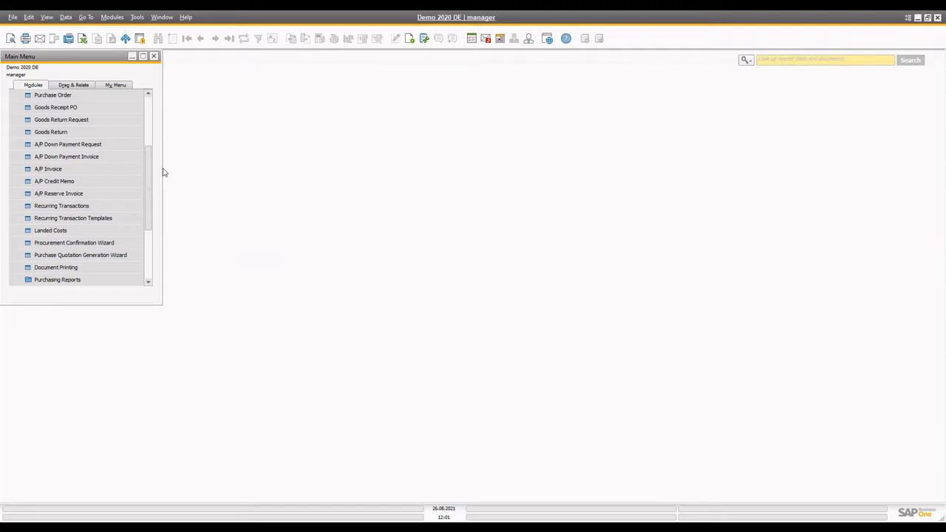
Step: Open a blank Purchase Request, examine its validity date, required date and item lines, and close it without adding it
{"action": "scroll", "coordinate": [154, 135], "scroll_direction": "up", "scroll_amount": 3}
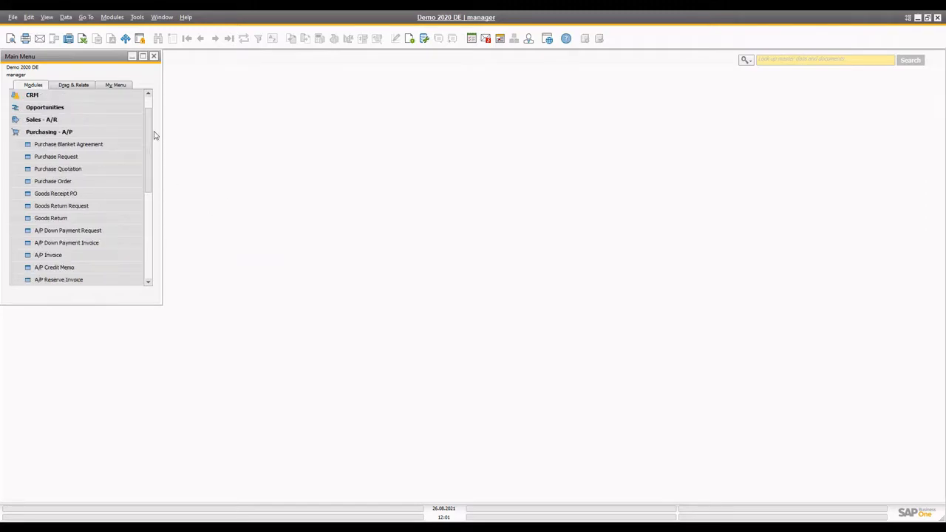
{"action": "left_click", "coordinate": [74, 161]}
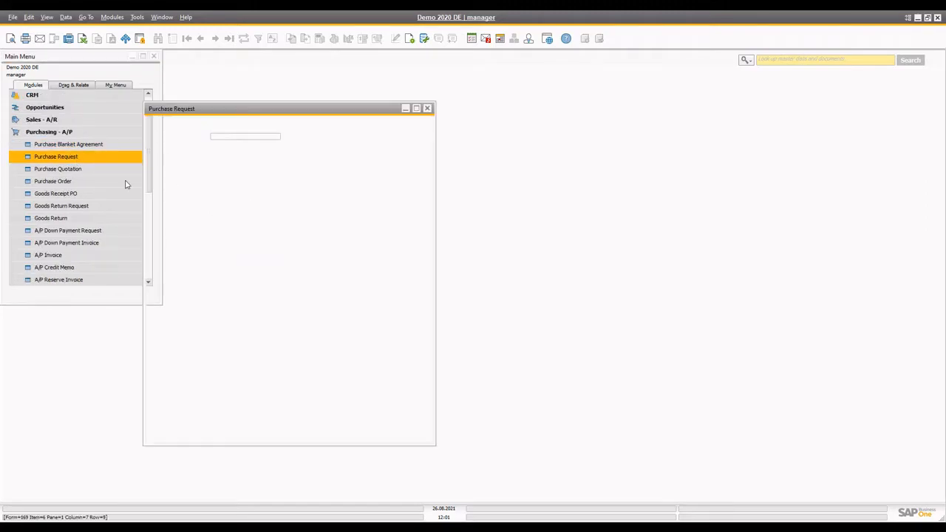
{"action": "left_click_drag", "start_coordinate": [286, 109], "coordinate": [408, 99]}
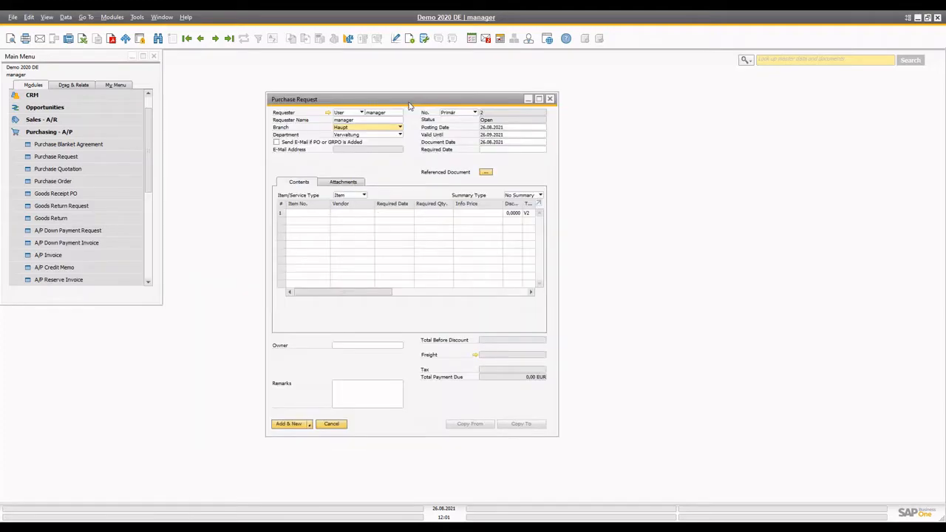
{"action": "left_click", "coordinate": [493, 149]}
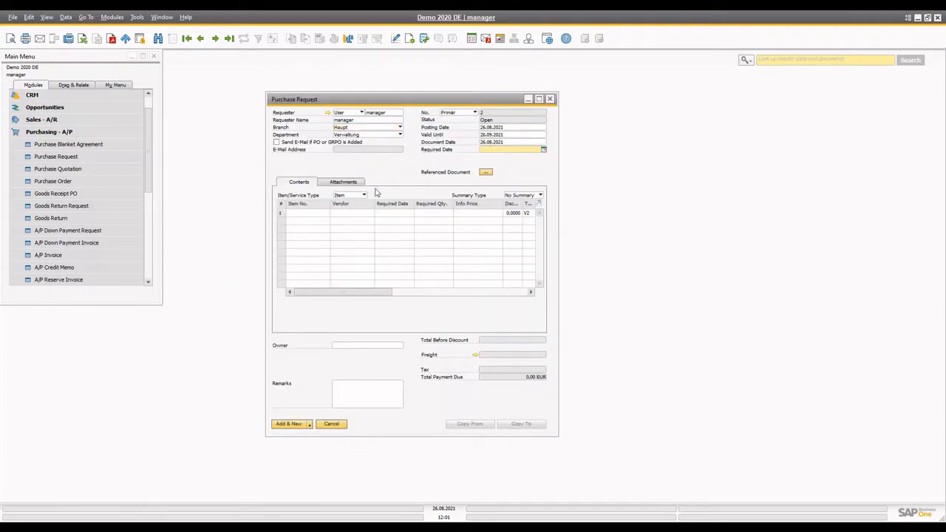
{"action": "left_click", "coordinate": [506, 134]}
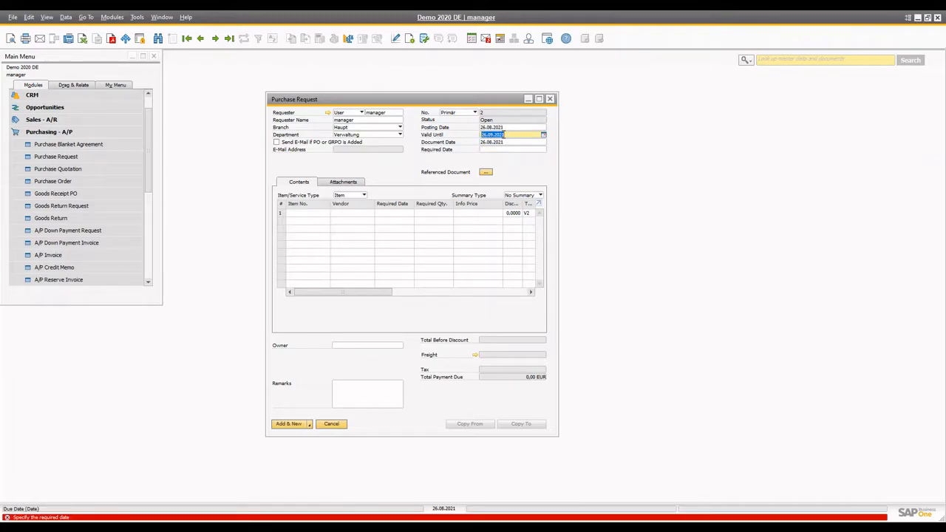
{"action": "left_click", "coordinate": [496, 150]}
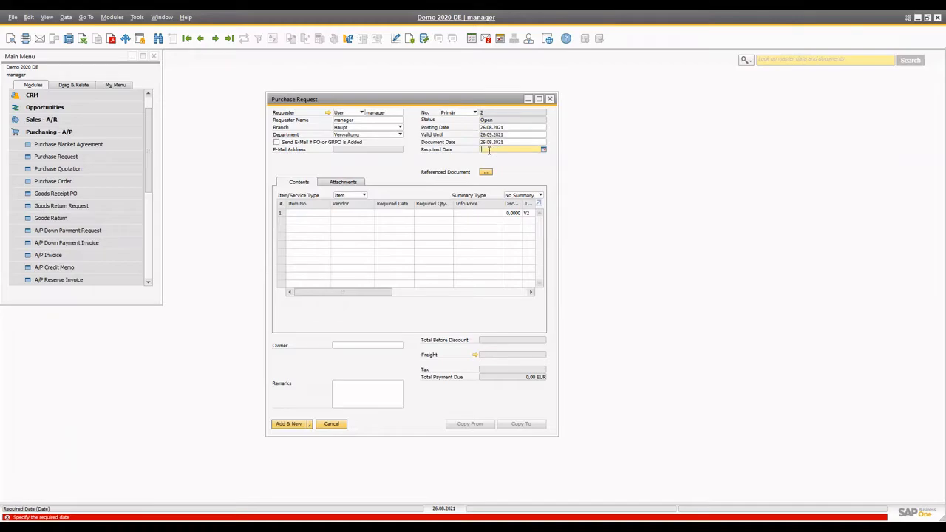
{"action": "left_click", "coordinate": [342, 215]}
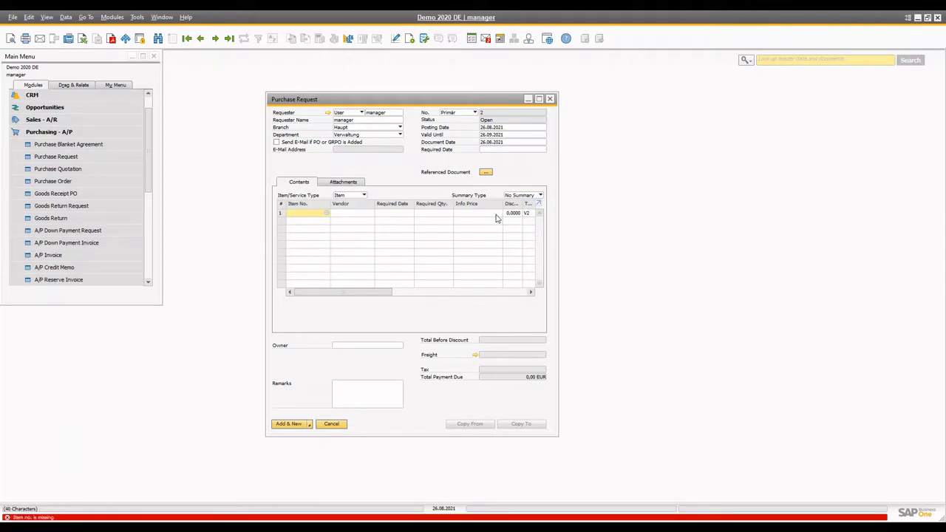
{"action": "left_click", "coordinate": [332, 424]}
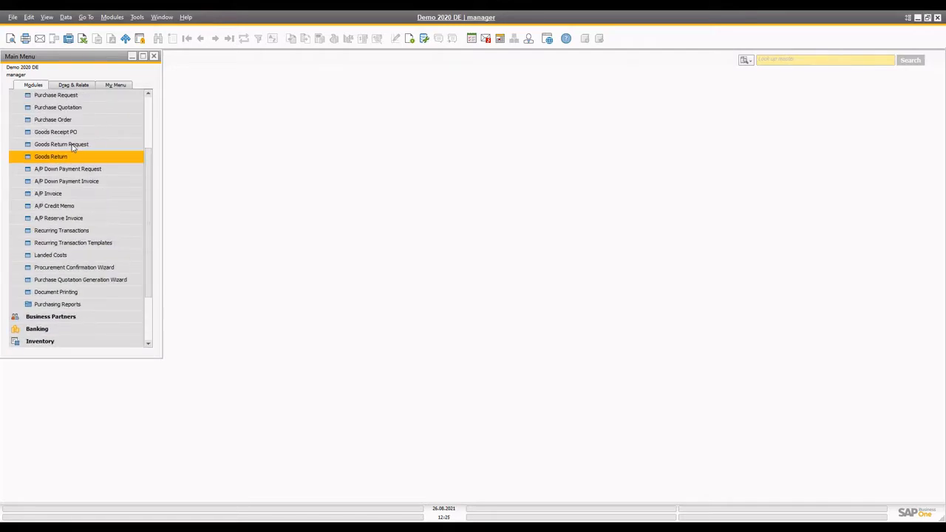
{"action": "scroll", "coordinate": [67, 140], "scroll_direction": "up", "scroll_amount": 3}
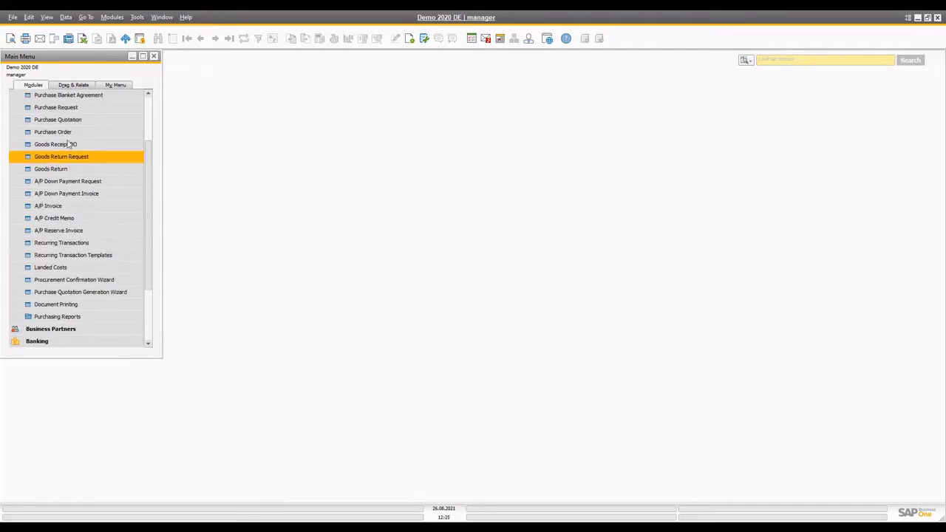
{"action": "left_click", "coordinate": [60, 133]}
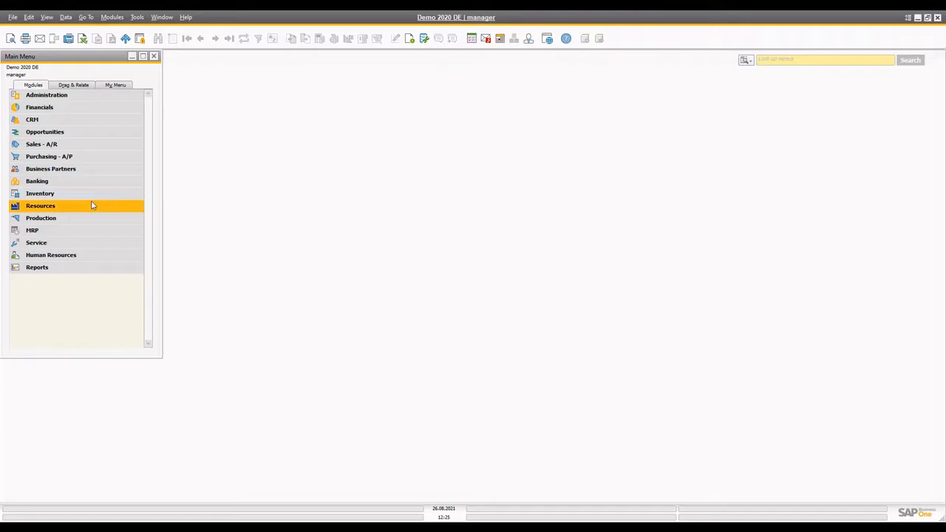
Step: Review the Services section of the General Settings, including the message update interval, and close the settings
{"action": "left_click", "coordinate": [70, 99]}
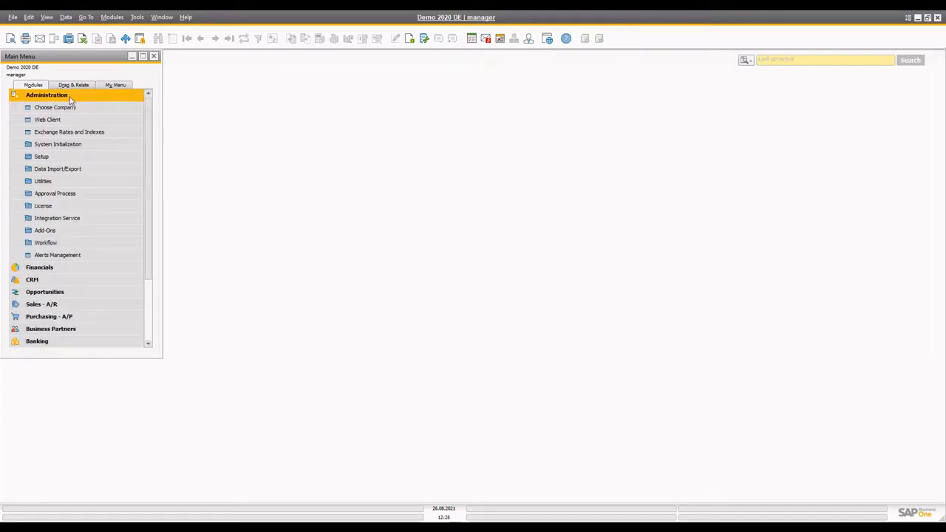
{"action": "left_click", "coordinate": [65, 145]}
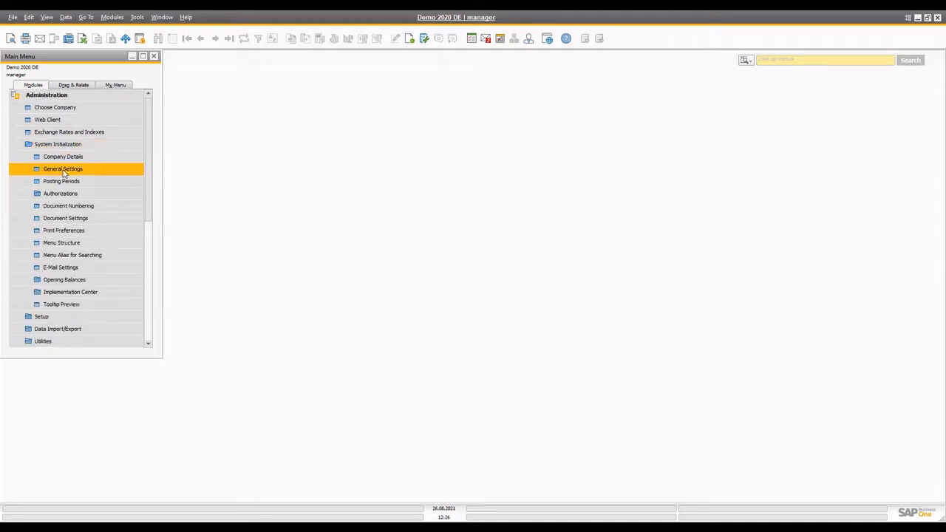
{"action": "left_click", "coordinate": [65, 172]}
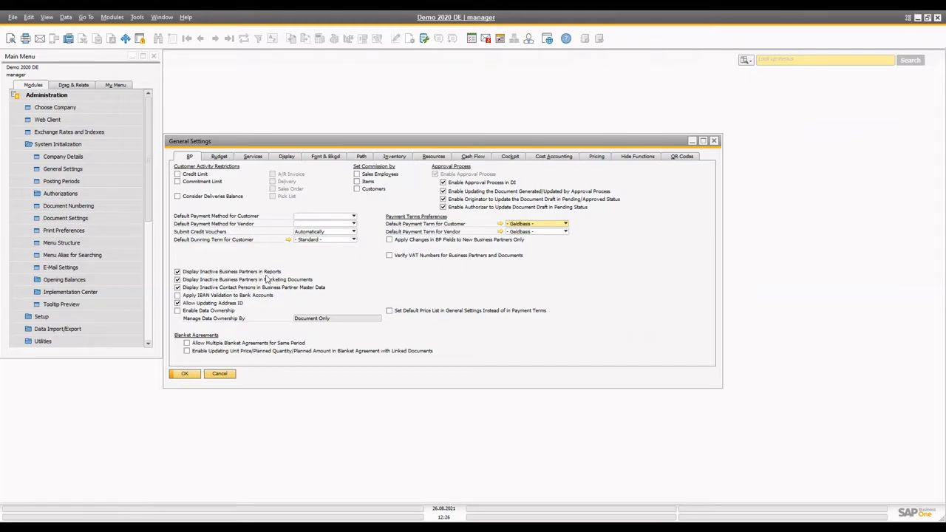
{"action": "left_click", "coordinate": [253, 158]}
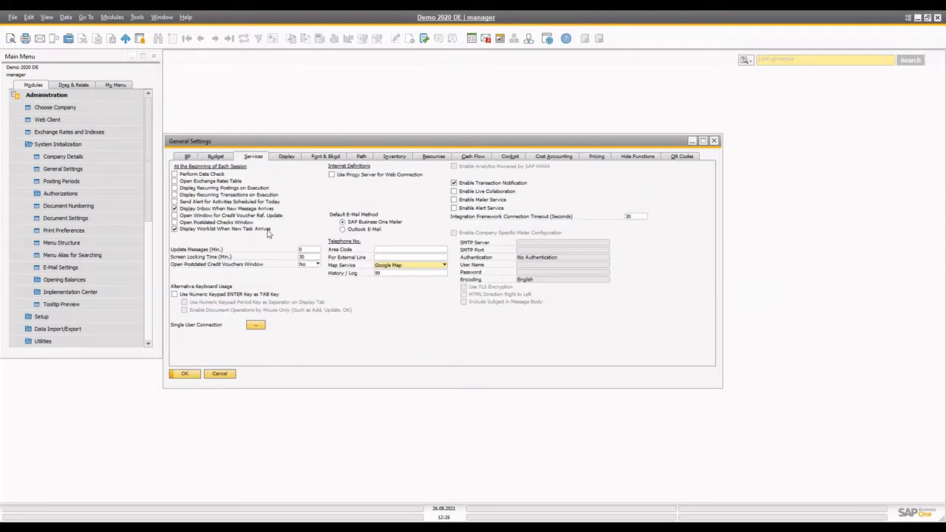
{"action": "left_click", "coordinate": [315, 250]}
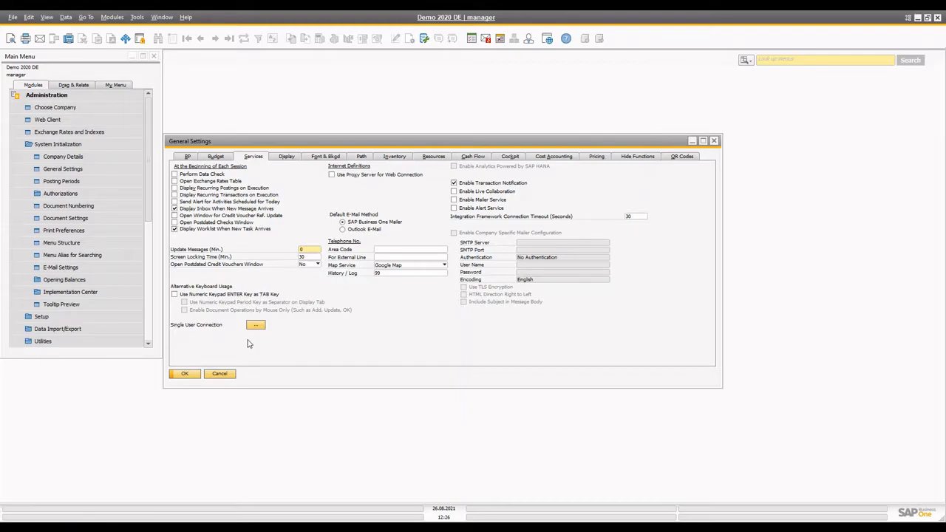
{"action": "left_click", "coordinate": [184, 375]}
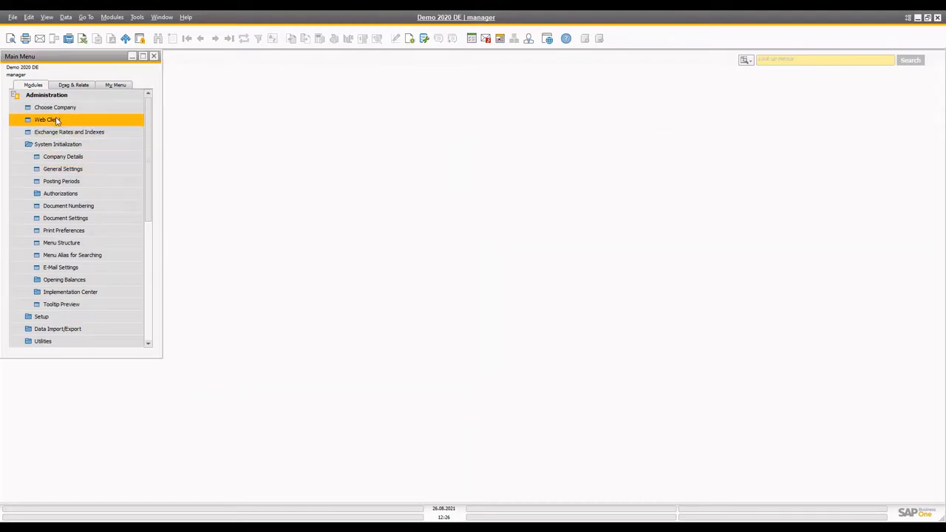
Step: Open the approval stages setup, examine the AP stage's authorizers and required numbers of approvals and rejections, and close it
{"action": "left_click", "coordinate": [60, 144]}
{"action": "left_click", "coordinate": [65, 193]}
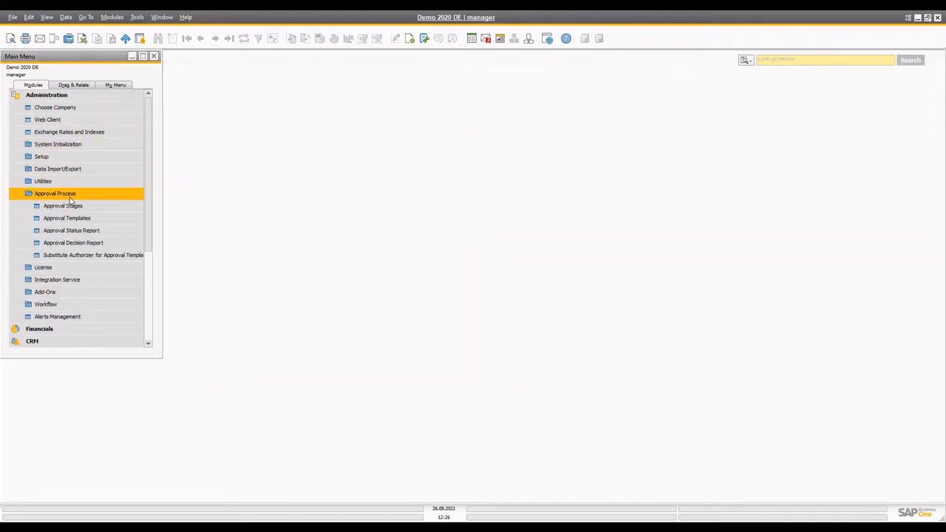
{"action": "left_click", "coordinate": [109, 208]}
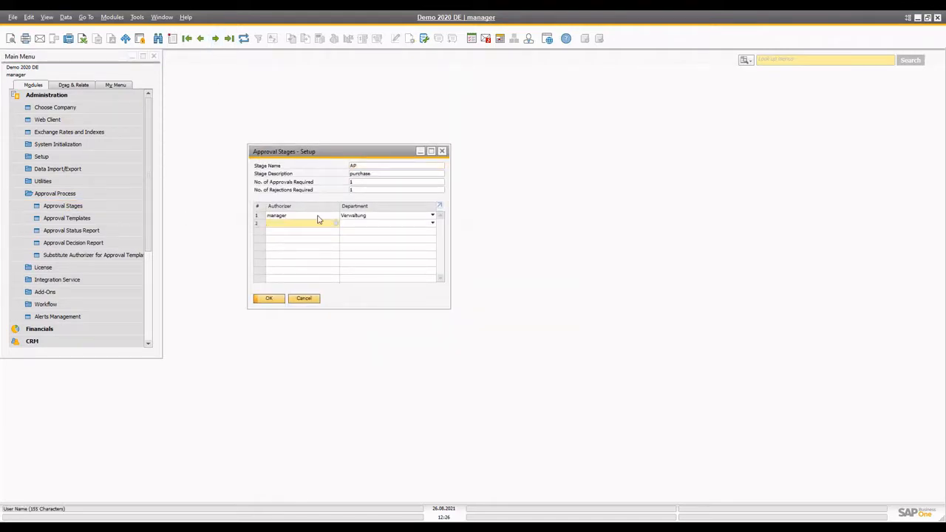
{"action": "left_click", "coordinate": [320, 216]}
{"action": "left_click", "coordinate": [361, 182]}
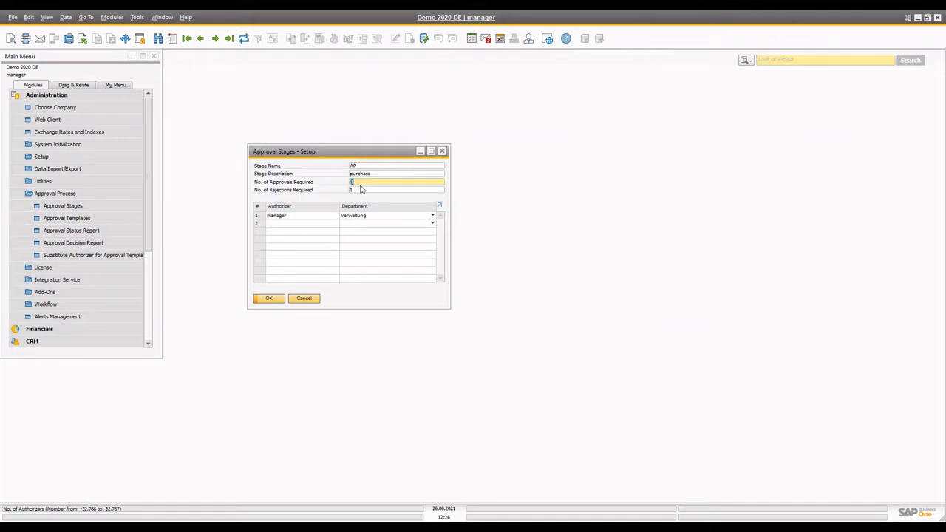
{"action": "left_click", "coordinate": [365, 189]}
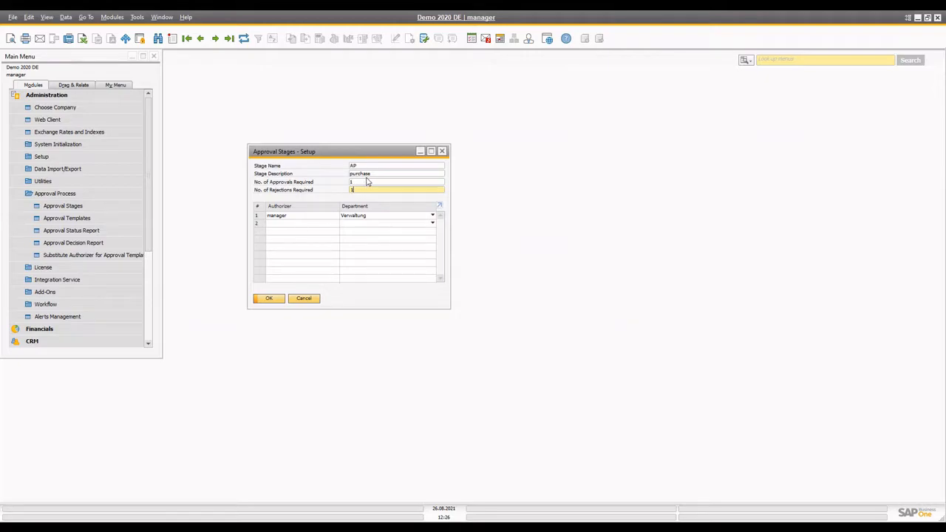
{"action": "left_click", "coordinate": [362, 182]}
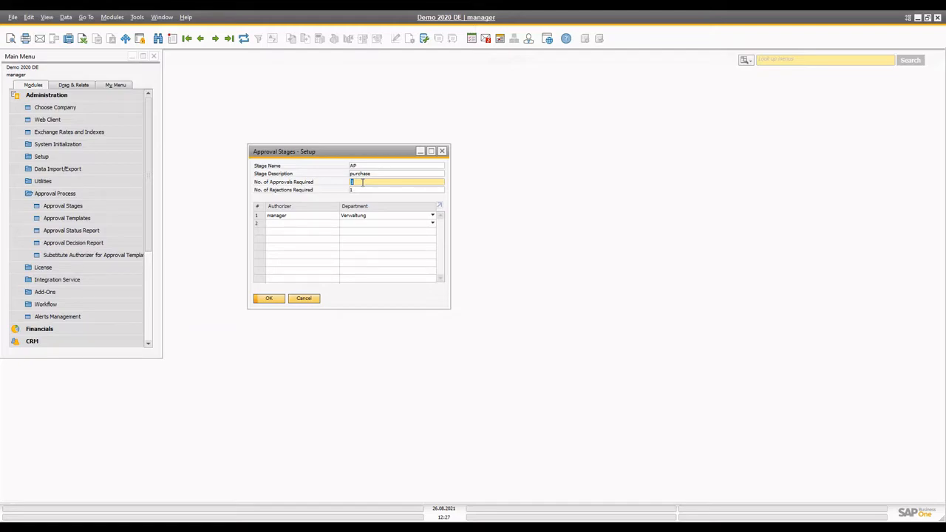
{"action": "left_click", "coordinate": [288, 223]}
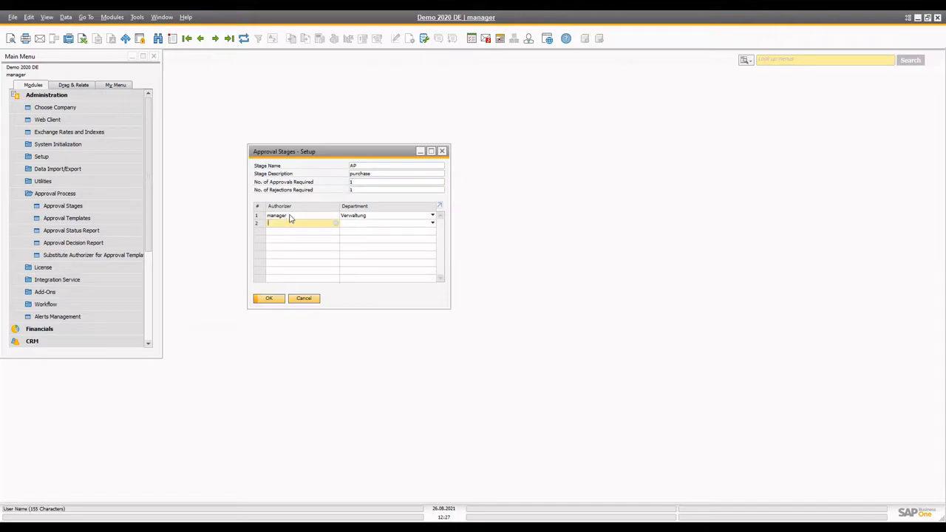
{"action": "left_click", "coordinate": [290, 215]}
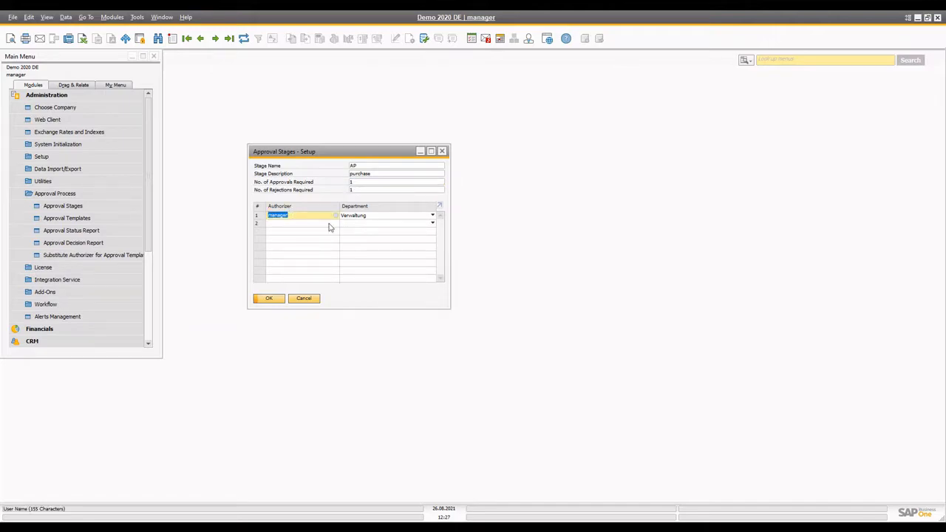
{"action": "left_click", "coordinate": [270, 299]}
Step: Open the approval templates setup, display the AP template and examine its originator users
{"action": "left_click", "coordinate": [75, 220]}
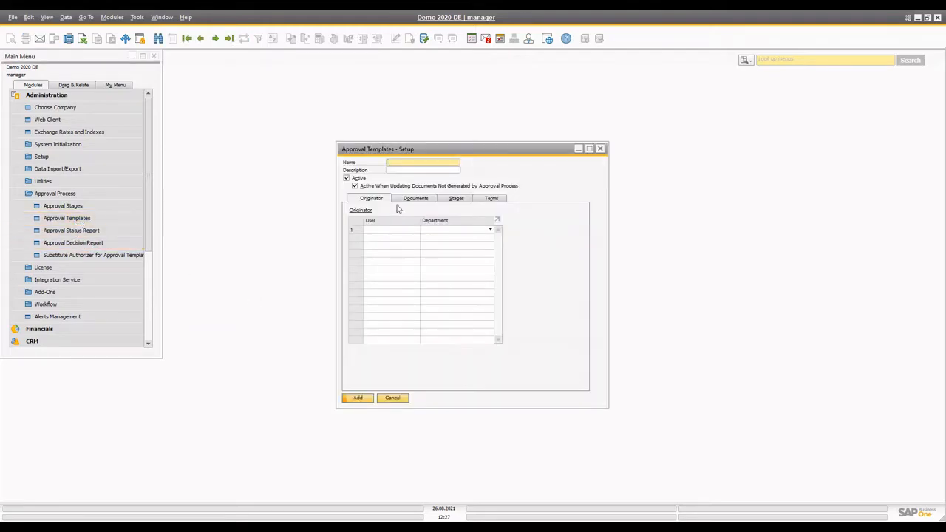
{"action": "left_click", "coordinate": [200, 39]}
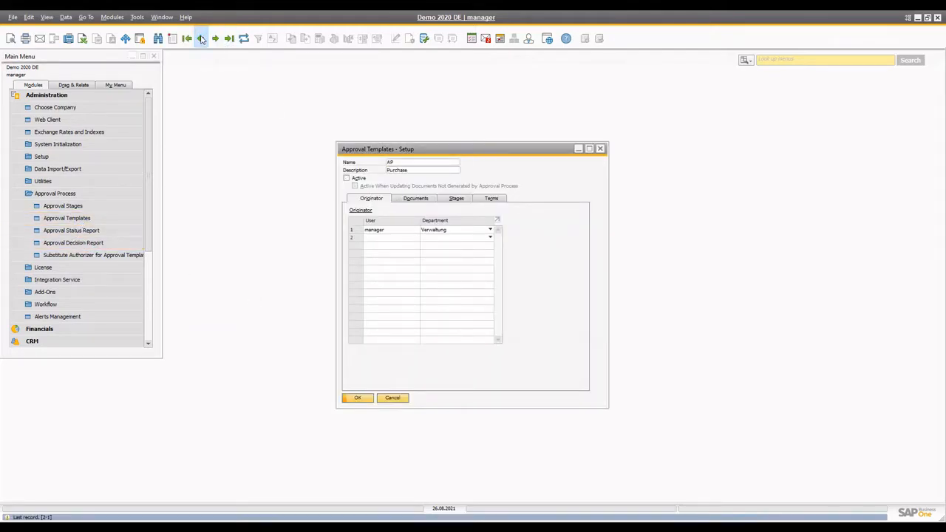
{"action": "left_click", "coordinate": [404, 231]}
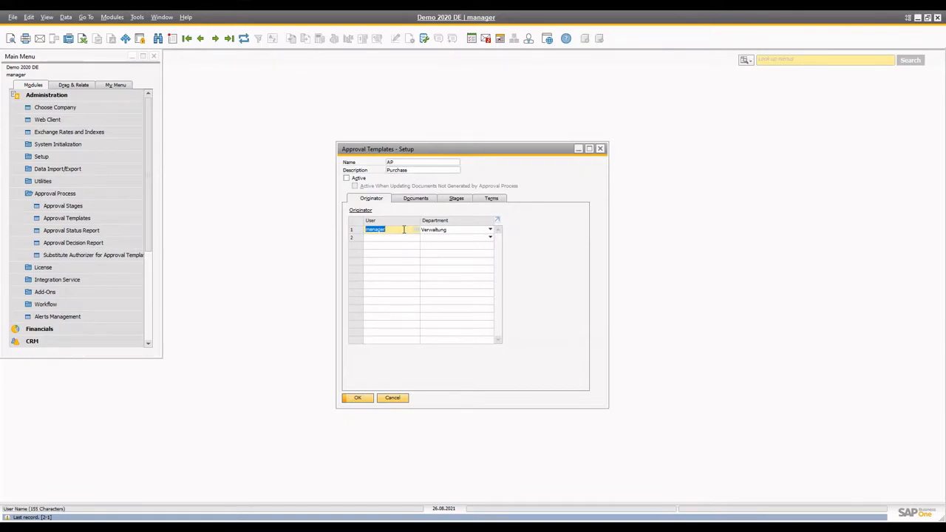
{"action": "left_click", "coordinate": [395, 240]}
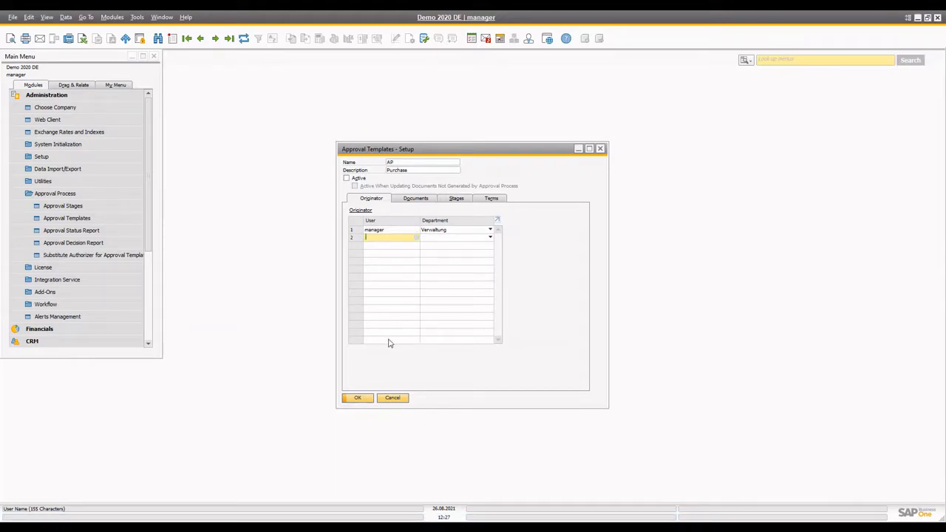
{"action": "left_click", "coordinate": [397, 229]}
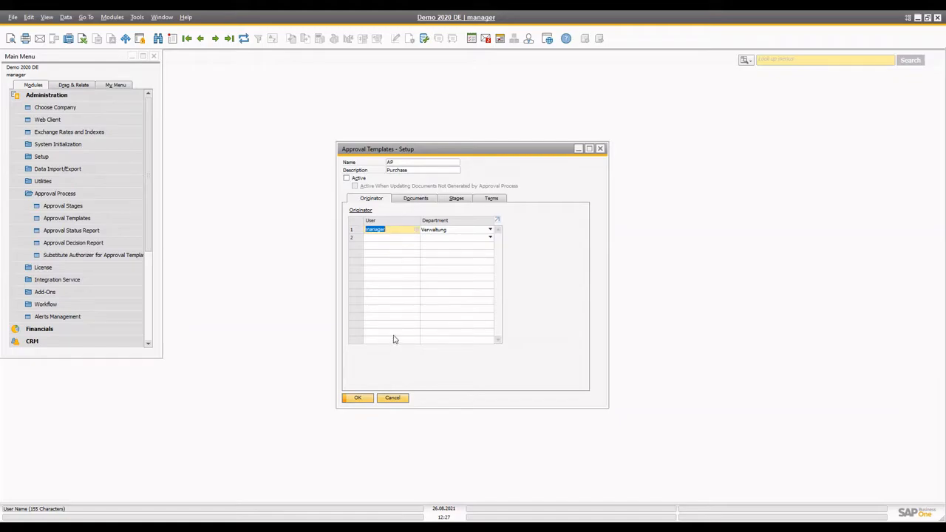
Step: Examine the AP template's document types and approval stages, including the linked AP stage's details, and close the template
{"action": "left_click", "coordinate": [415, 203]}
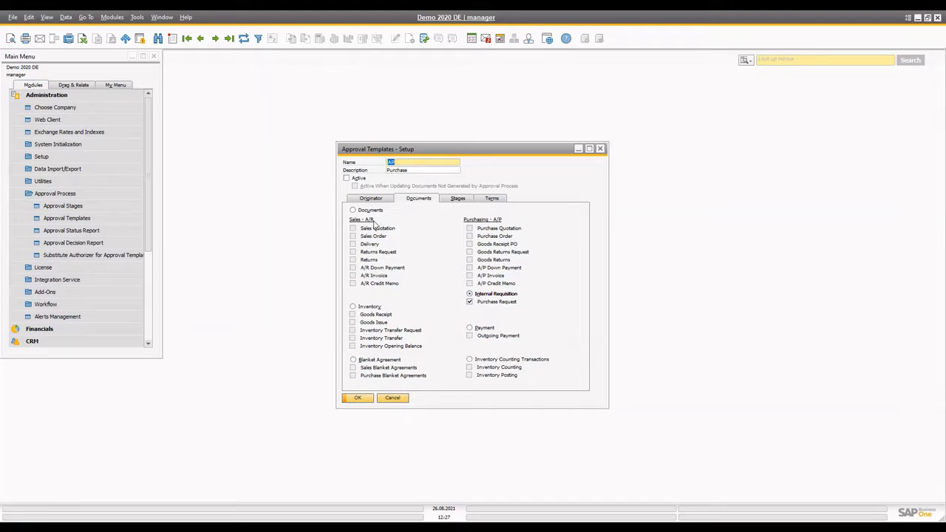
{"action": "left_click", "coordinate": [449, 201]}
{"action": "left_click", "coordinate": [393, 229]}
{"action": "left_click", "coordinate": [366, 230]}
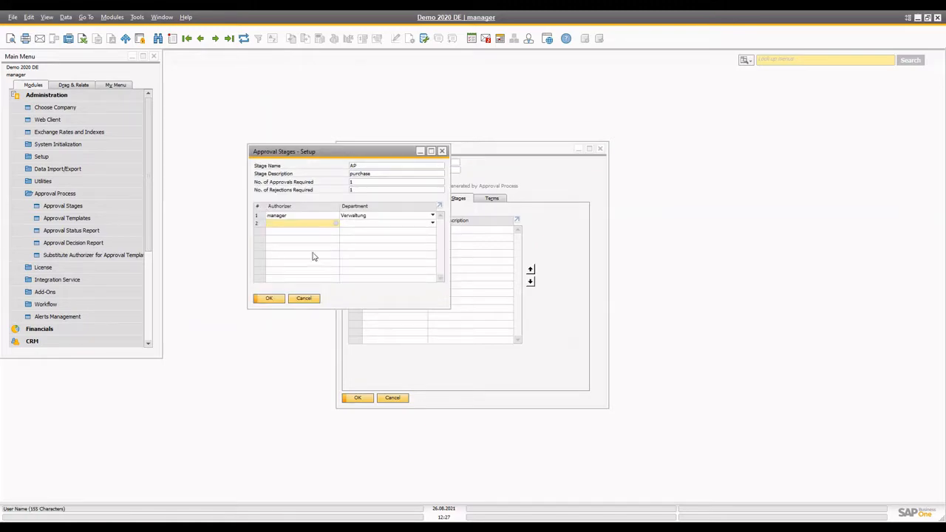
{"action": "left_click", "coordinate": [442, 151]}
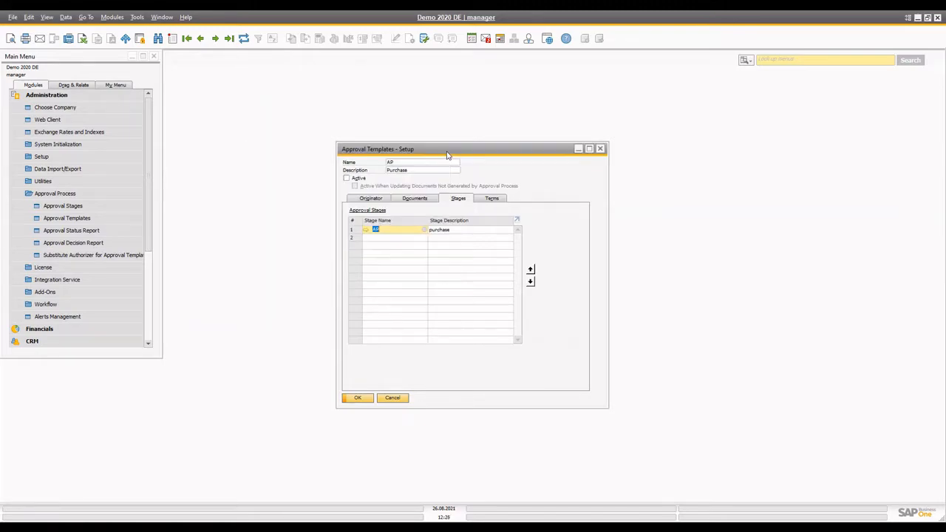
{"action": "left_click", "coordinate": [361, 400]}
Step: Reopen the AP approval template, activate it, also for updating documents not generated by the approval process, and save it
{"action": "left_click", "coordinate": [74, 193]}
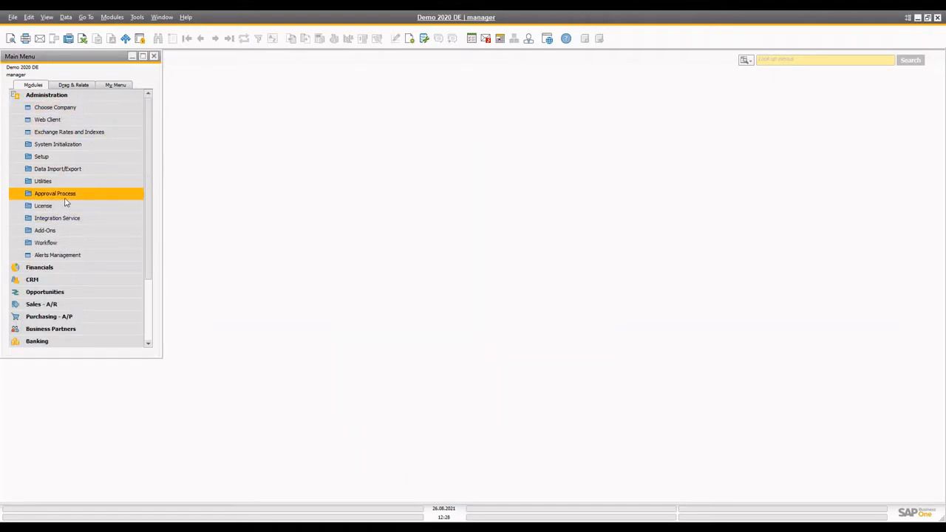
{"action": "left_click", "coordinate": [67, 194]}
{"action": "left_click", "coordinate": [74, 218]}
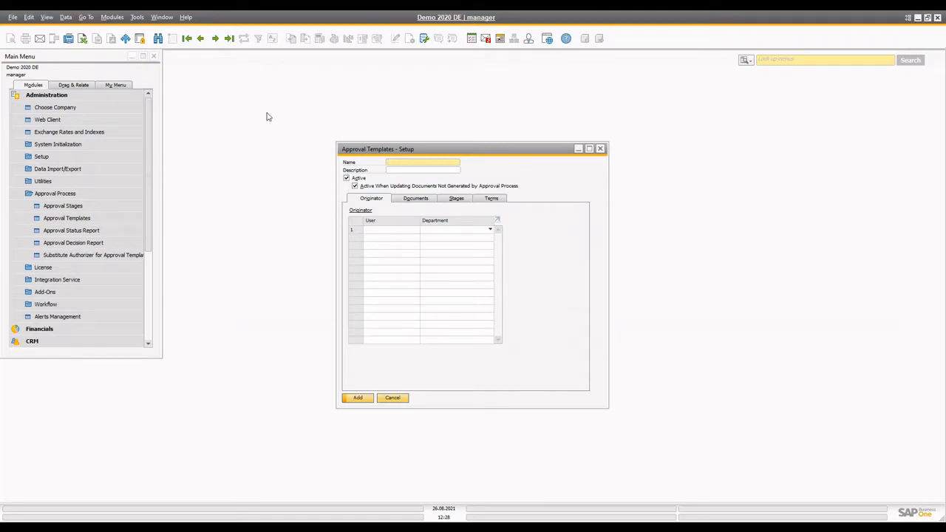
{"action": "left_click", "coordinate": [200, 38]}
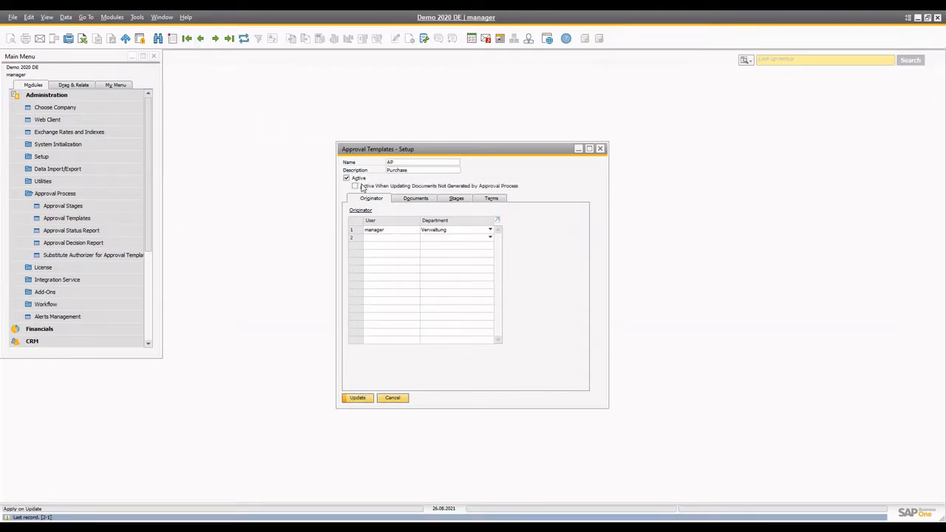
{"action": "left_click", "coordinate": [358, 398]}
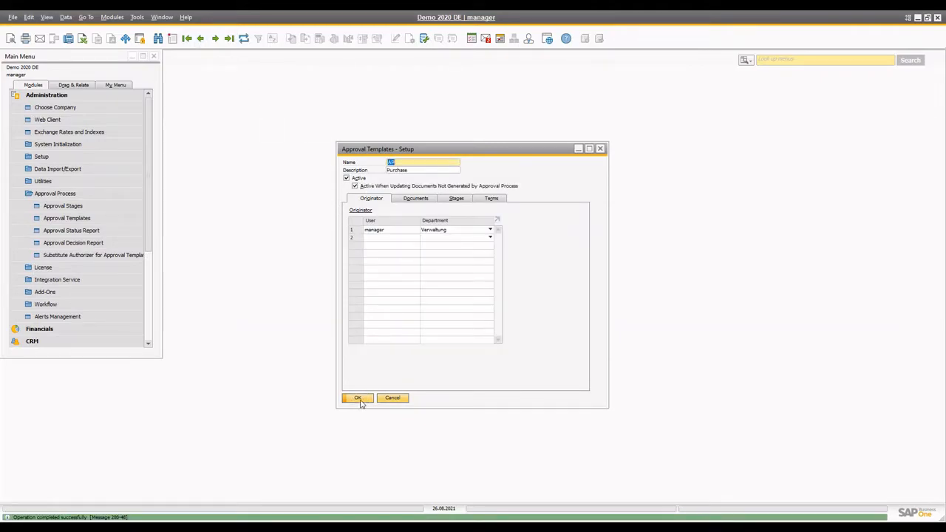
{"action": "left_click", "coordinate": [359, 400]}
Step: Open a new Purchase Request from the purchasing module and check its requester details
{"action": "left_click", "coordinate": [46, 95]}
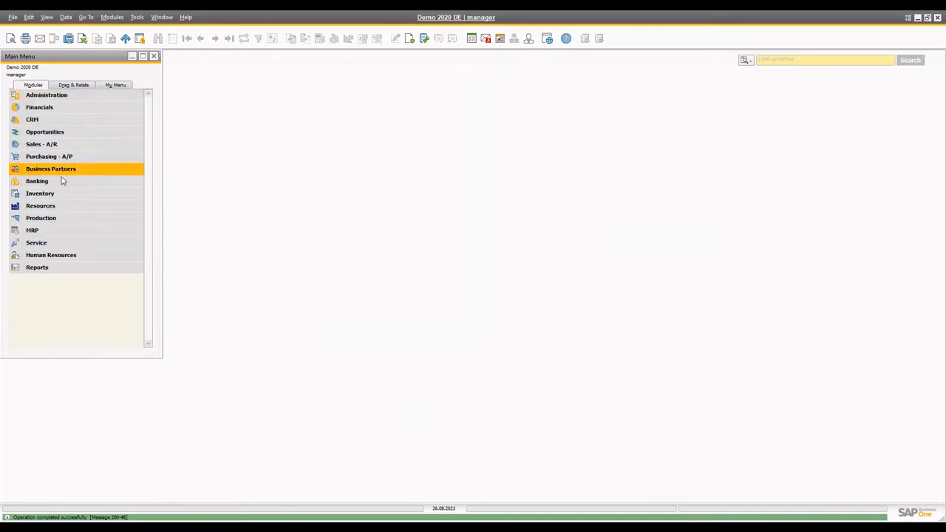
{"action": "left_click", "coordinate": [62, 156]}
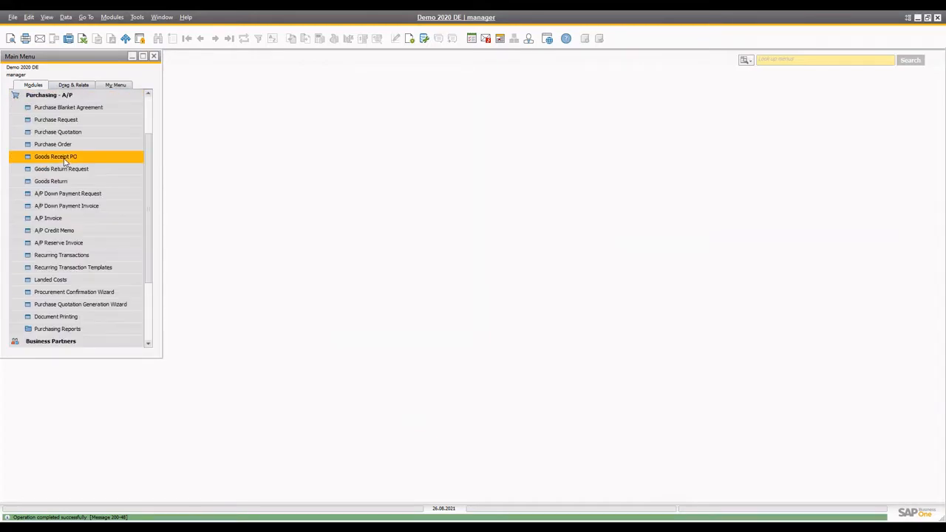
{"action": "left_click", "coordinate": [65, 120]}
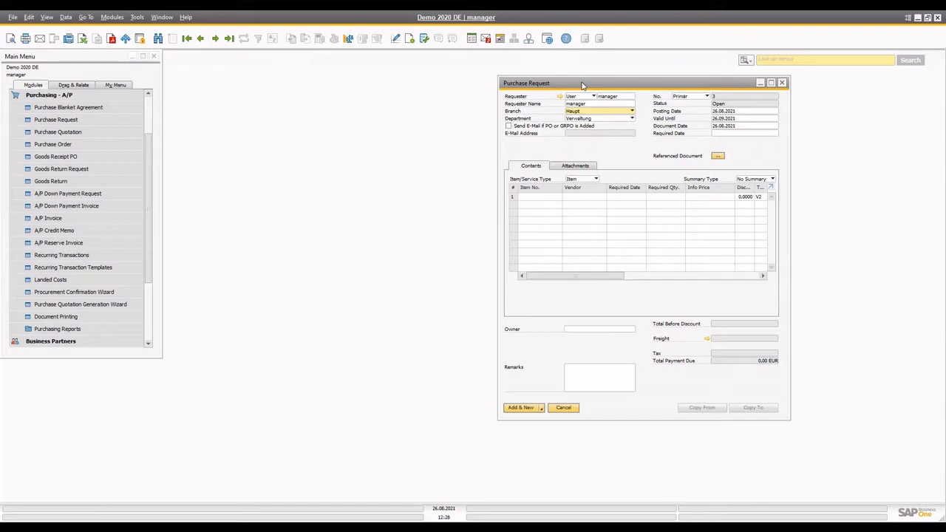
{"action": "left_click_drag", "start_coordinate": [585, 86], "coordinate": [487, 97]}
{"action": "left_click", "coordinate": [518, 108]}
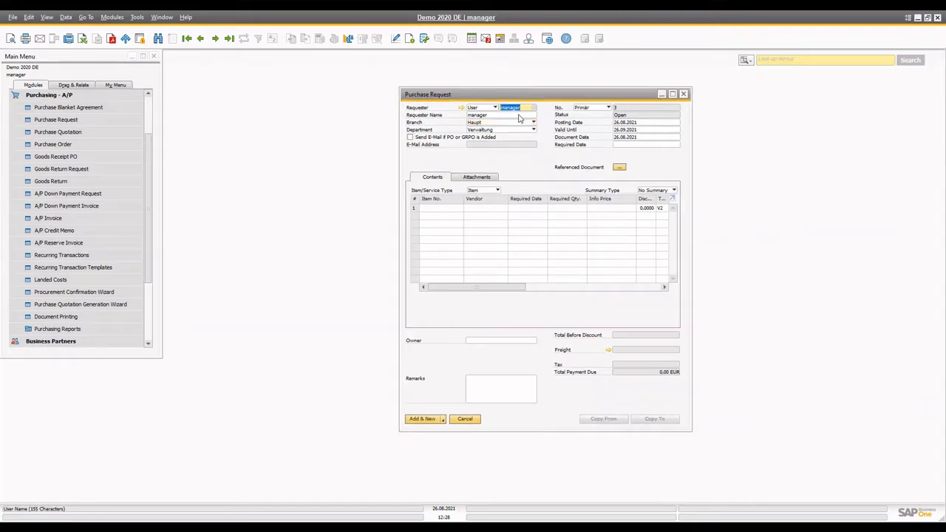
{"action": "left_click", "coordinate": [515, 117]}
Step: Enter item 10000 (Printer) on the request's first line with the first listed vendor and the required date 28.08.2021
{"action": "left_click", "coordinate": [438, 210]}
{"action": "key", "text": "Tab"}
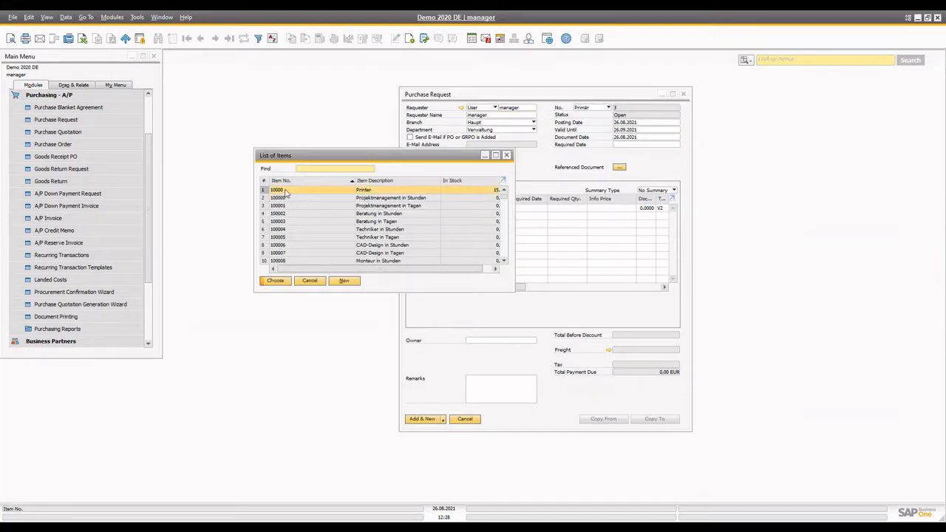
{"action": "double_click", "coordinate": [286, 191]}
{"action": "key", "text": "Tab"}
{"action": "key", "text": "Tab"}
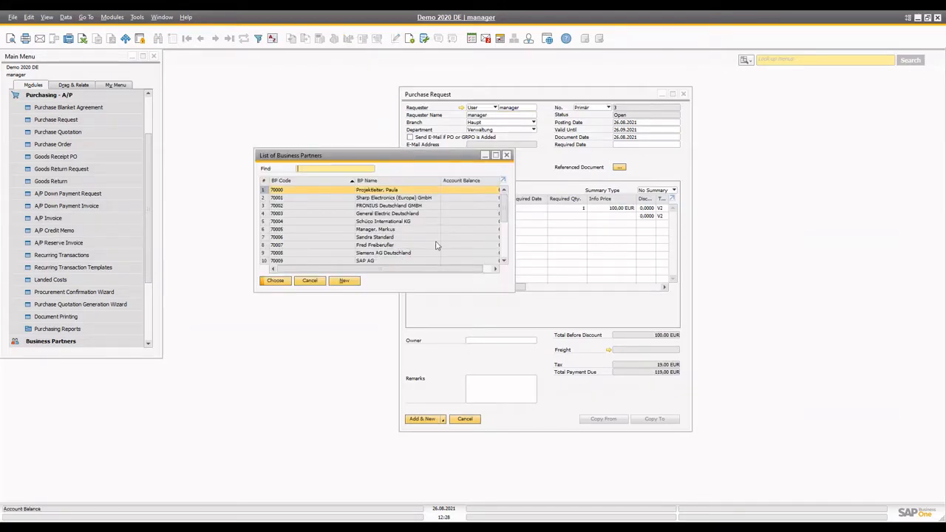
{"action": "double_click", "coordinate": [283, 194]}
{"action": "key", "text": "Tab"}
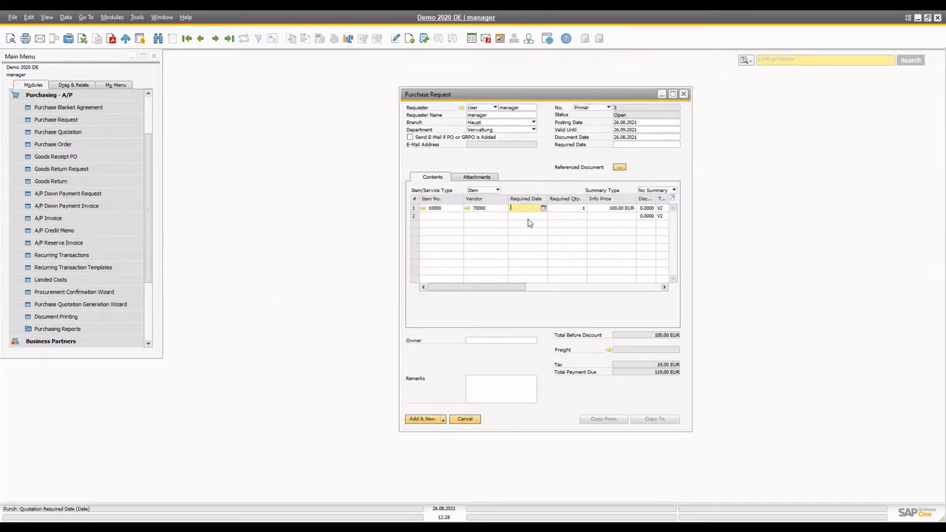
{"action": "type", "text": "28"}
{"action": "key", "text": "Tab"}
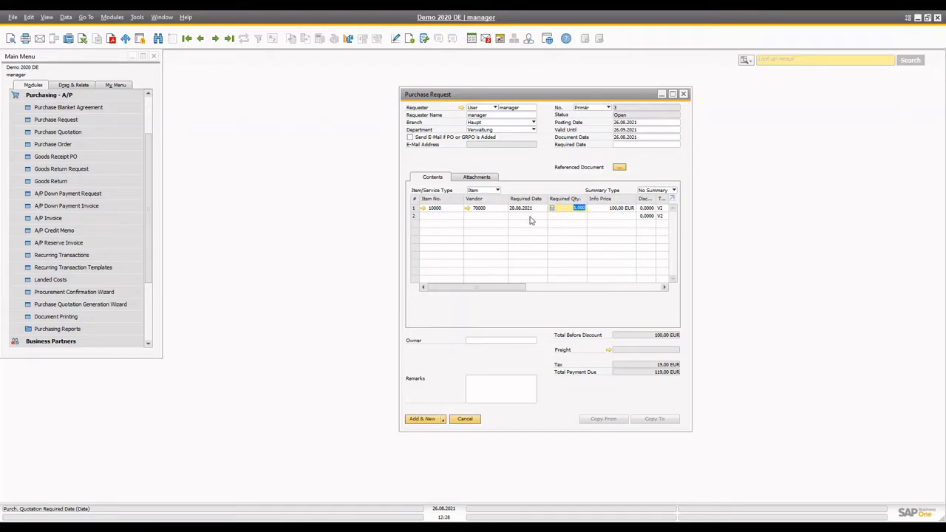
Step: Set the purchase request's header required date to 28.08.2021 and apply it to the existing table rows
{"action": "left_click", "coordinate": [648, 146]}
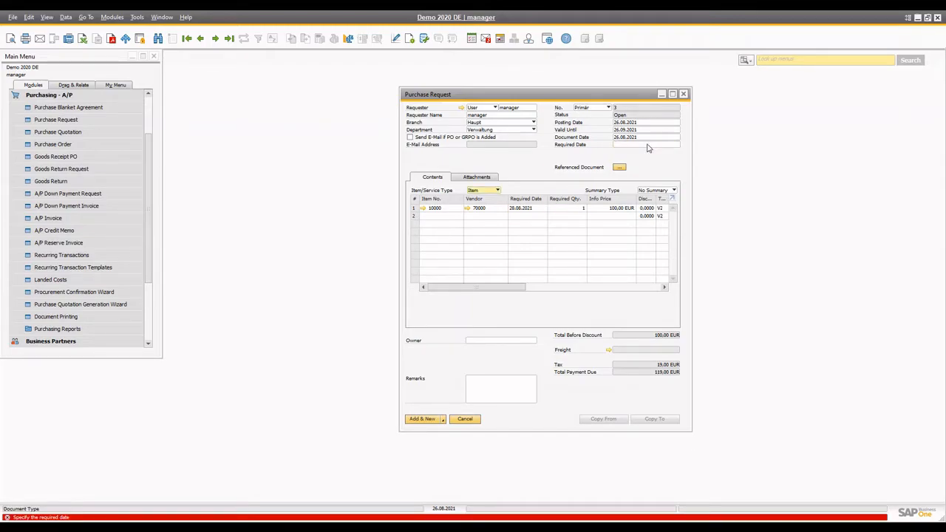
{"action": "left_click", "coordinate": [648, 145]}
{"action": "type", "text": "28"}
{"action": "key", "text": "Tab"}
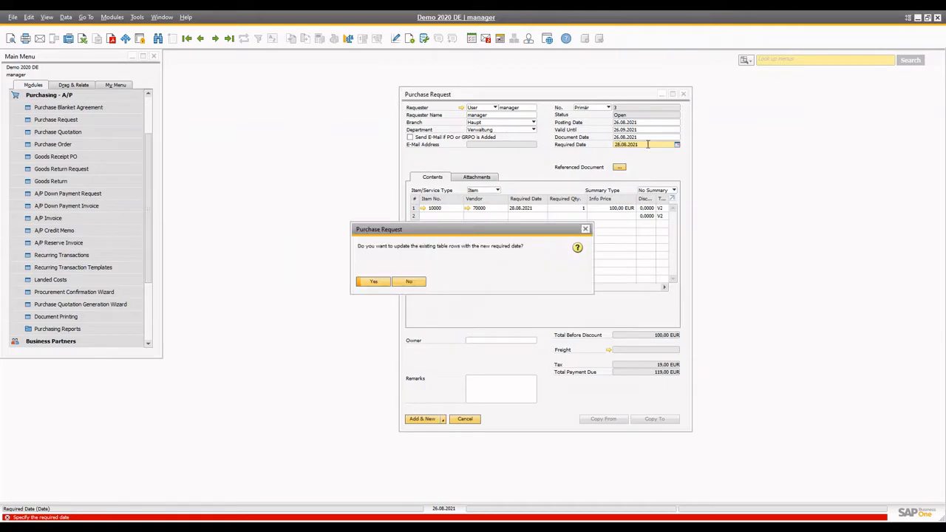
{"action": "key", "text": "Return"}
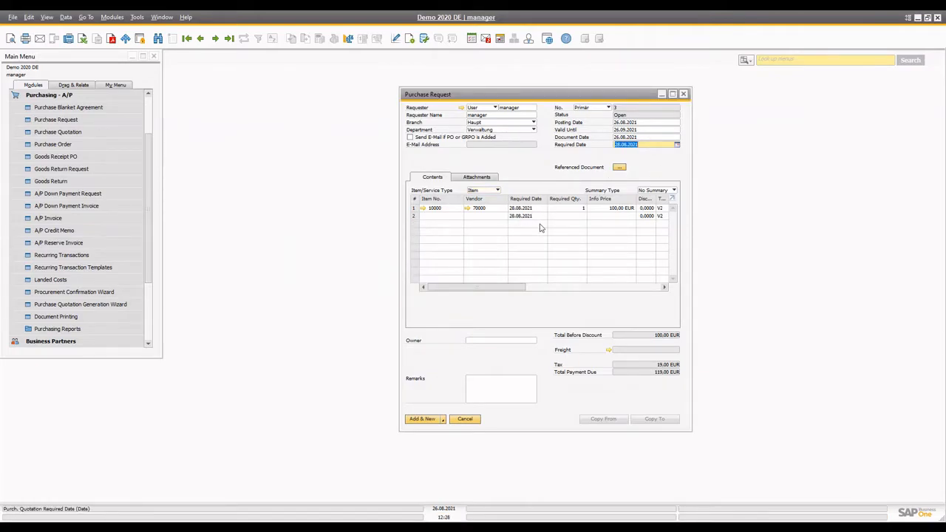
Step: Set the required quantity of item 10000 to 12
{"action": "left_click", "coordinate": [443, 216]}
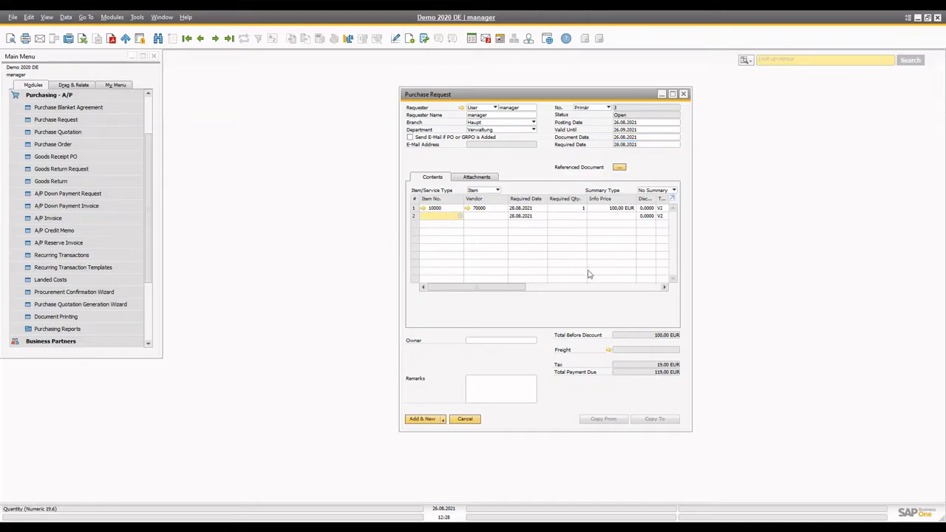
{"action": "left_click", "coordinate": [580, 210]}
{"action": "type", "text": "1"}
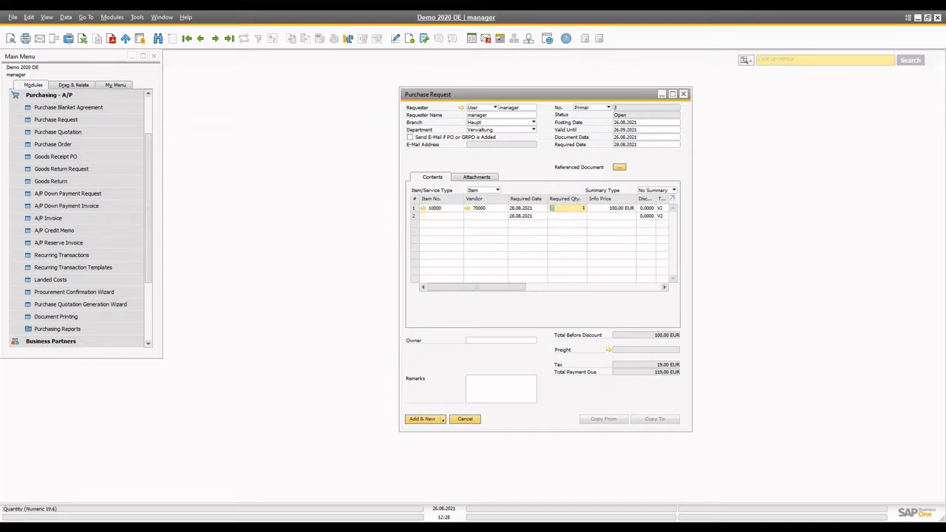
{"action": "type", "text": "2"}
{"action": "key", "text": "Tab"}
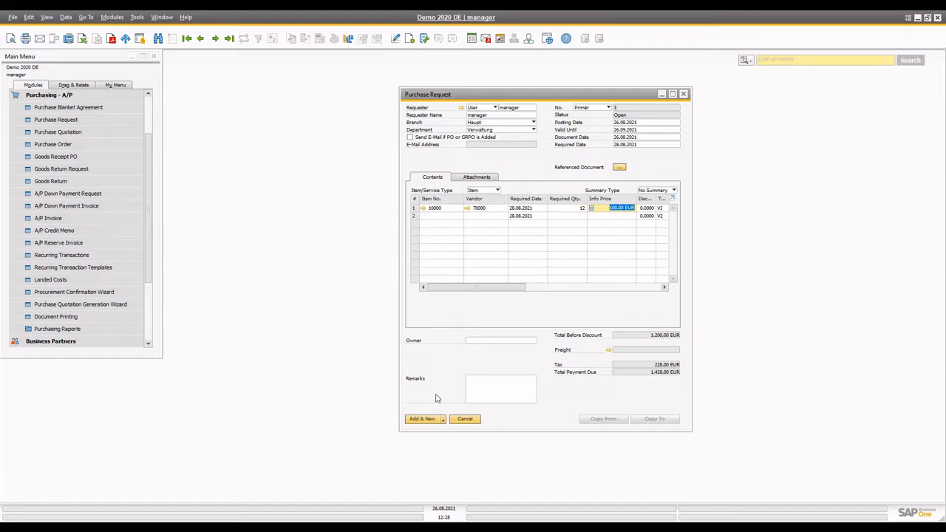
Step: Add the purchase request and submit it for approval under the AP template with the remark "Hello Please verify my requist"
{"action": "left_click", "coordinate": [422, 420]}
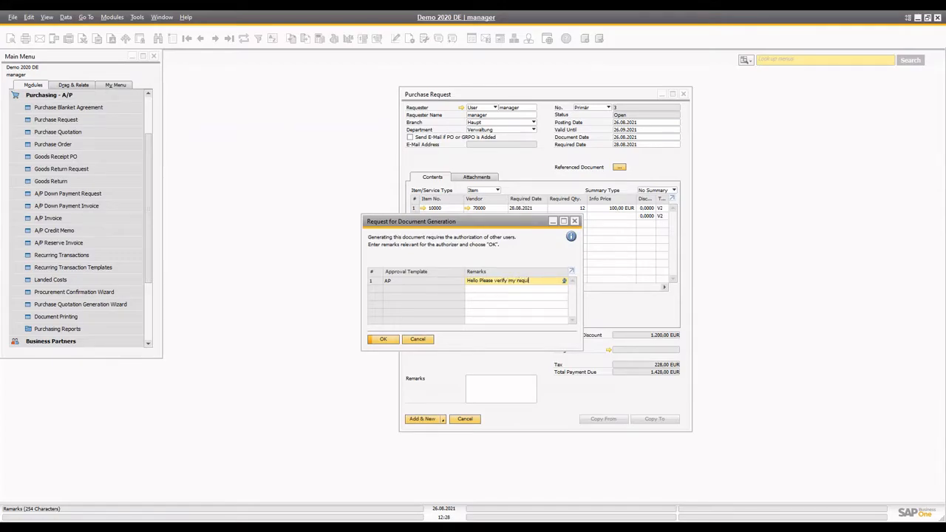
{"action": "type", "text": "st"}
{"action": "key", "text": "Return"}
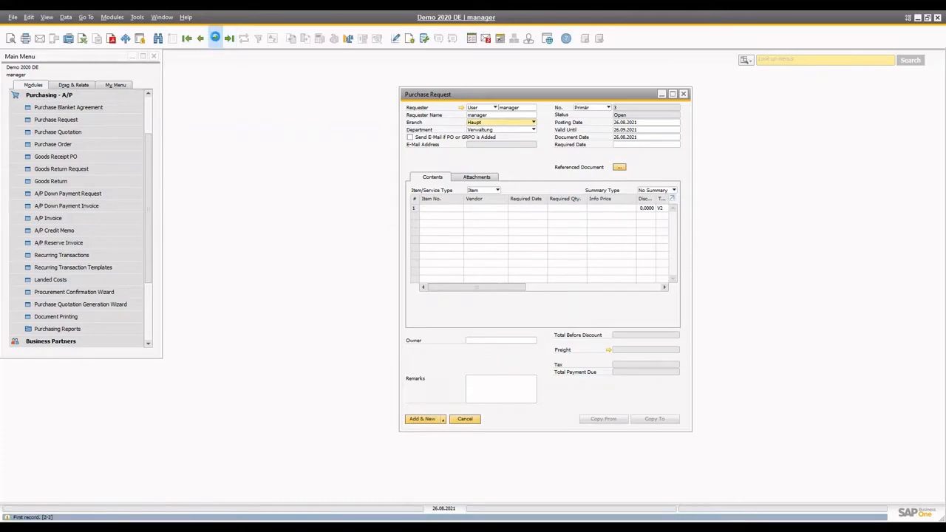
Step: Browse the existing purchase requests, comparing the open request 1 with the approved request 2
{"action": "left_click", "coordinate": [230, 39]}
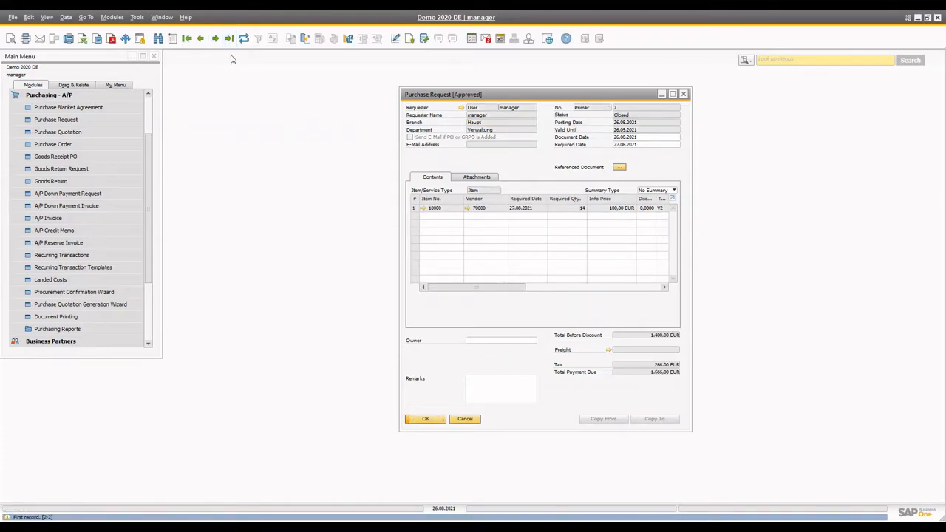
{"action": "left_click", "coordinate": [199, 38]}
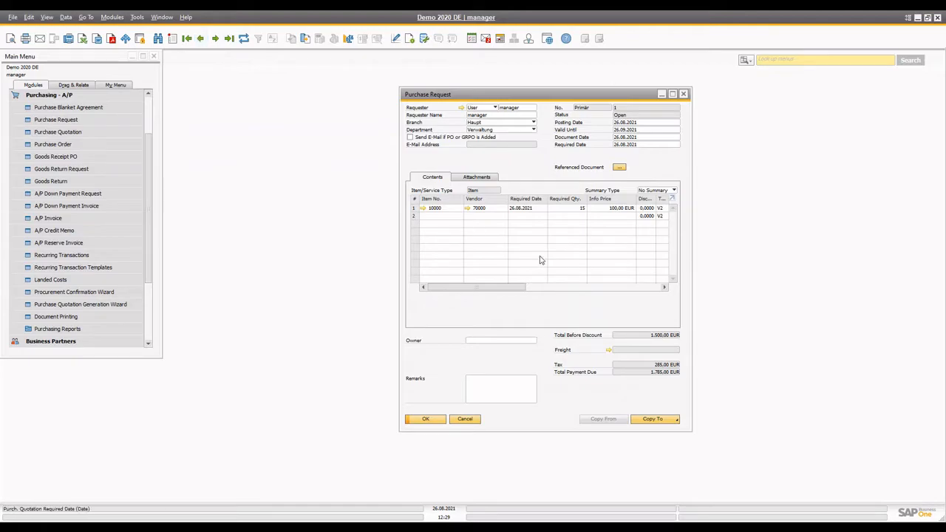
{"action": "left_click", "coordinate": [210, 39]}
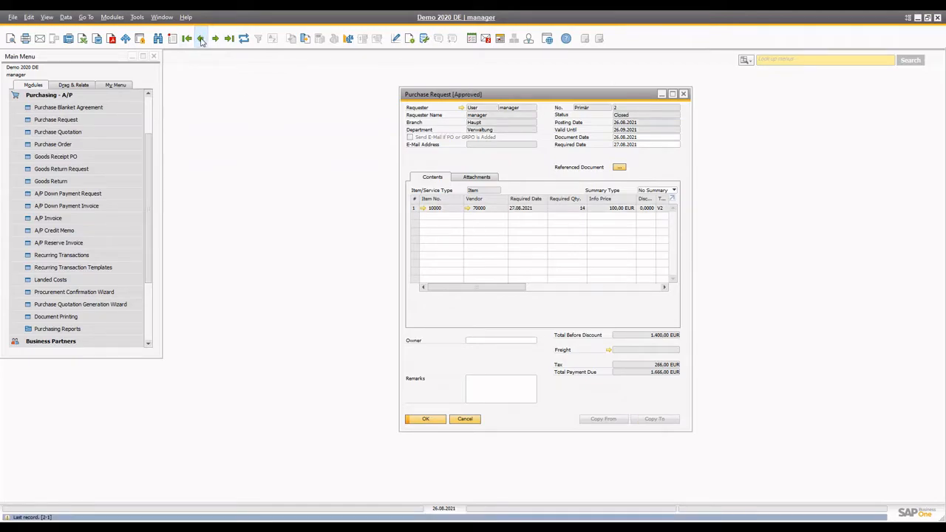
{"action": "left_click", "coordinate": [201, 41]}
{"action": "left_click", "coordinate": [202, 41]}
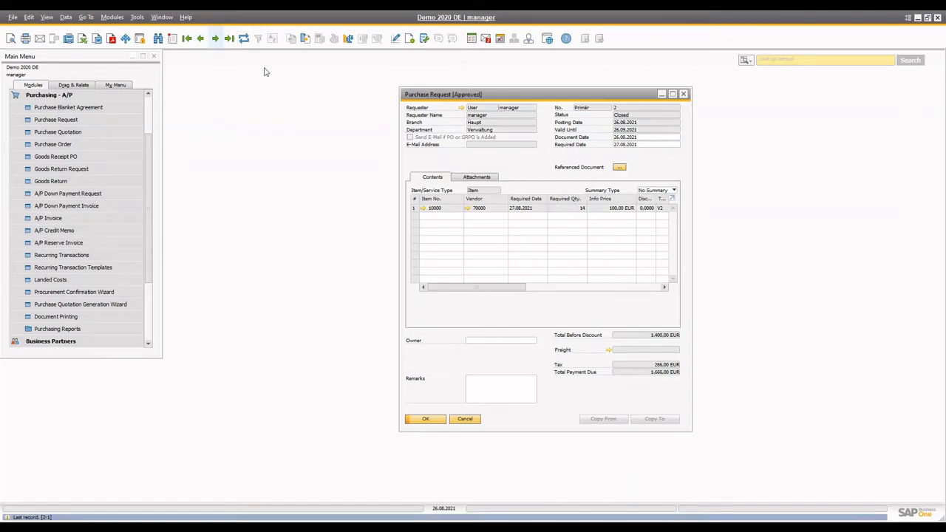
{"action": "left_click_drag", "start_coordinate": [466, 95], "coordinate": [261, 103]}
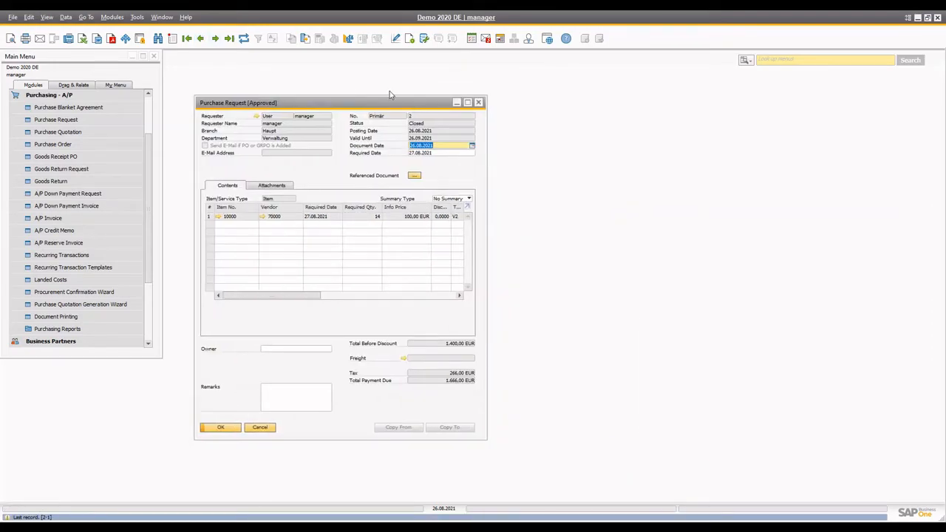
{"action": "left_click_drag", "start_coordinate": [427, 103], "coordinate": [498, 94]}
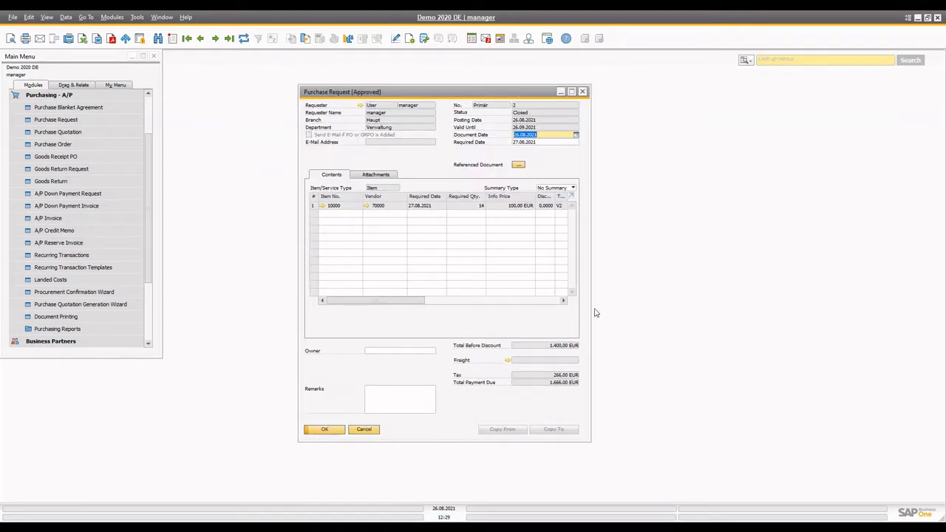
{"action": "left_click", "coordinate": [471, 38]}
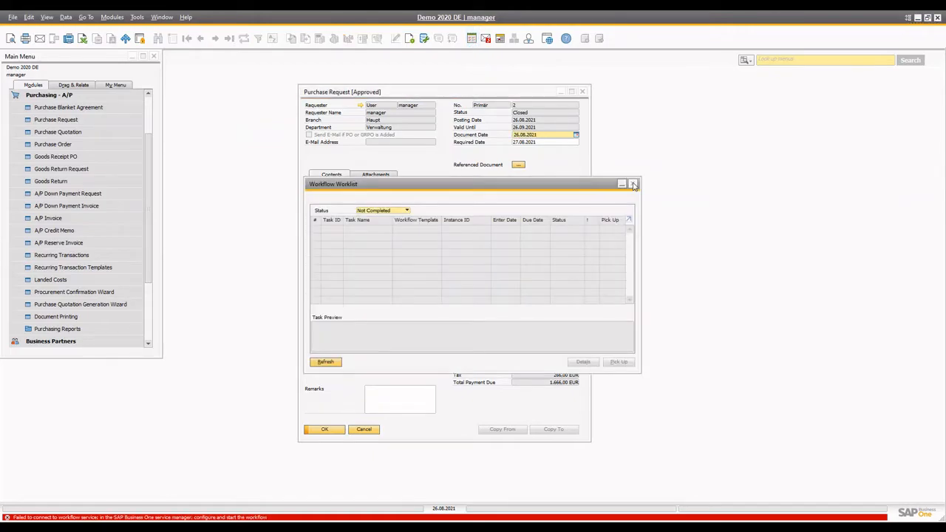
{"action": "left_click", "coordinate": [633, 184]}
{"action": "left_click_drag", "start_coordinate": [400, 93], "coordinate": [378, 90]}
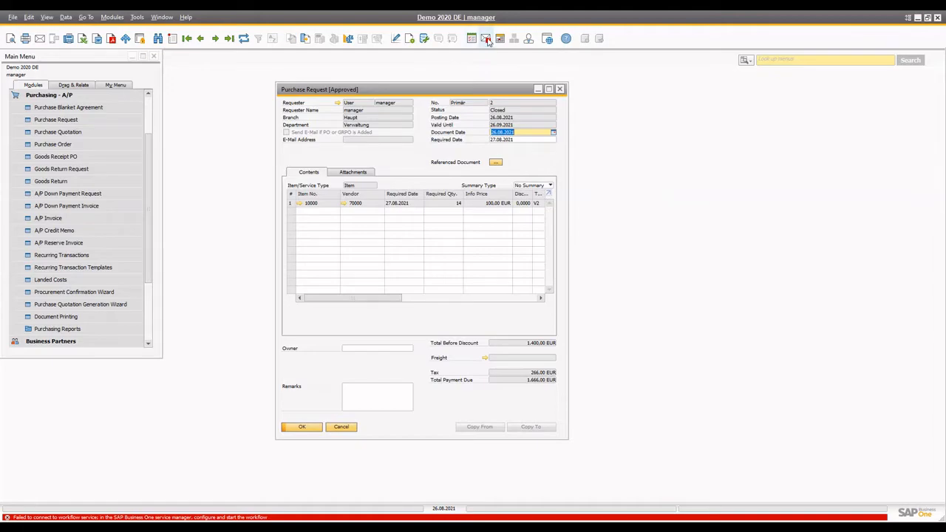
Step: Open the newest approval request from the messages inbox and display its linked purchase request draft 3
{"action": "left_click", "coordinate": [486, 38]}
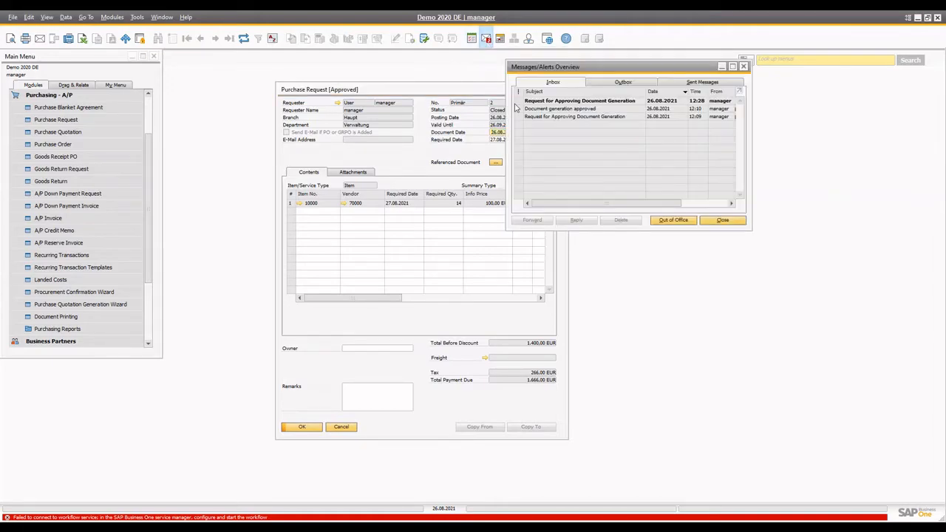
{"action": "left_click", "coordinate": [562, 101]}
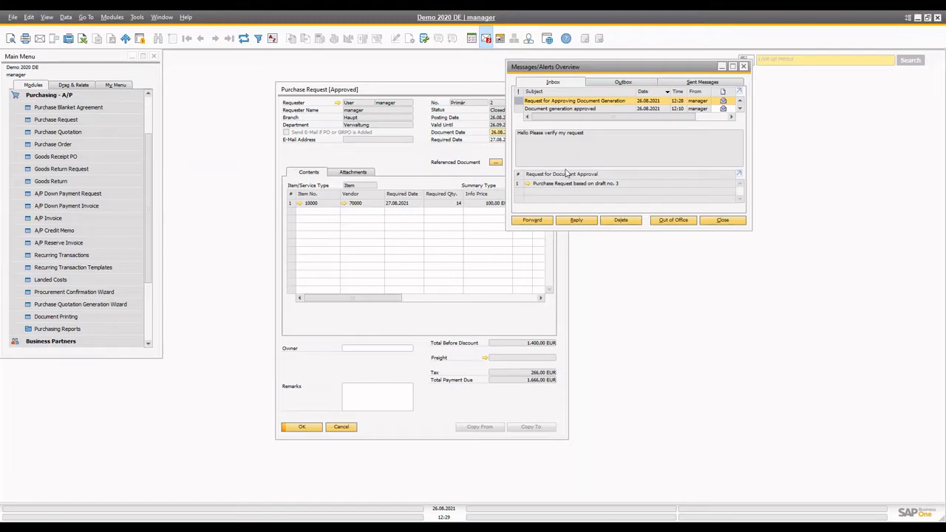
{"action": "left_click", "coordinate": [527, 186]}
{"action": "left_click_drag", "start_coordinate": [499, 153], "coordinate": [301, 181]}
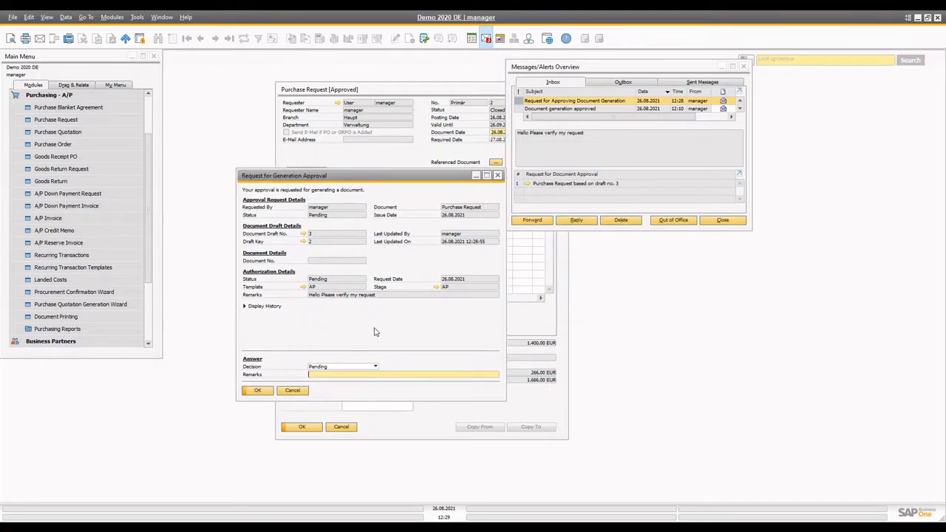
{"action": "left_click", "coordinate": [304, 233]}
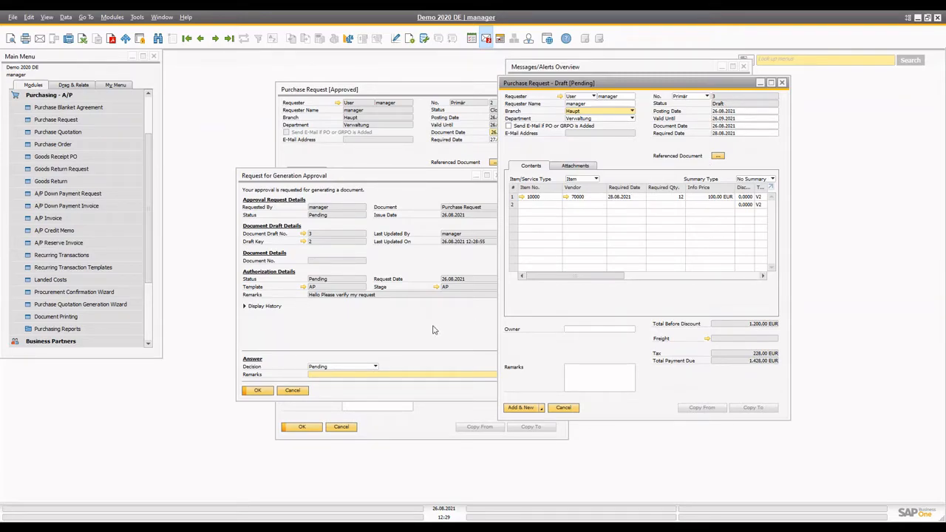
Step: Approve the purchase request with the remark "Eveything looks fine for me, go ahead" and save the decision
{"action": "left_click", "coordinate": [353, 372]}
{"action": "left_click", "coordinate": [347, 367]}
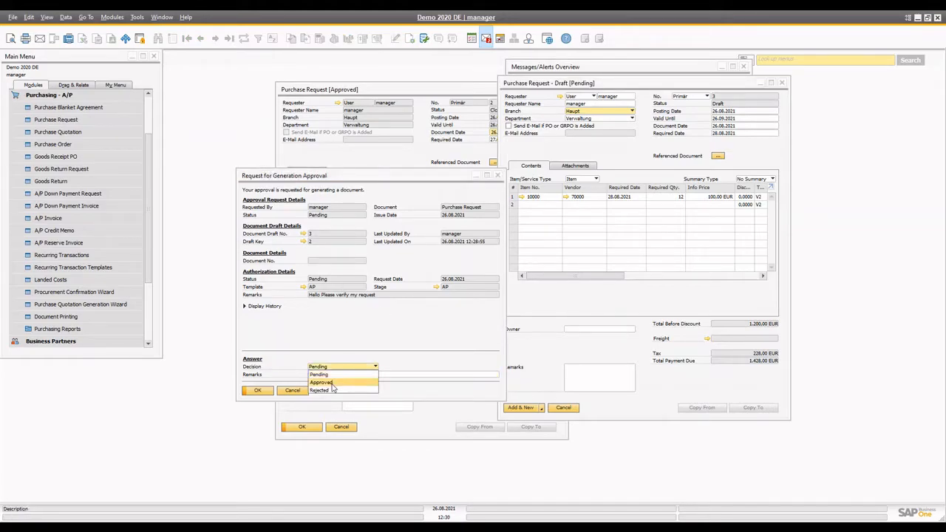
{"action": "left_click", "coordinate": [326, 382]}
{"action": "left_click", "coordinate": [328, 375]}
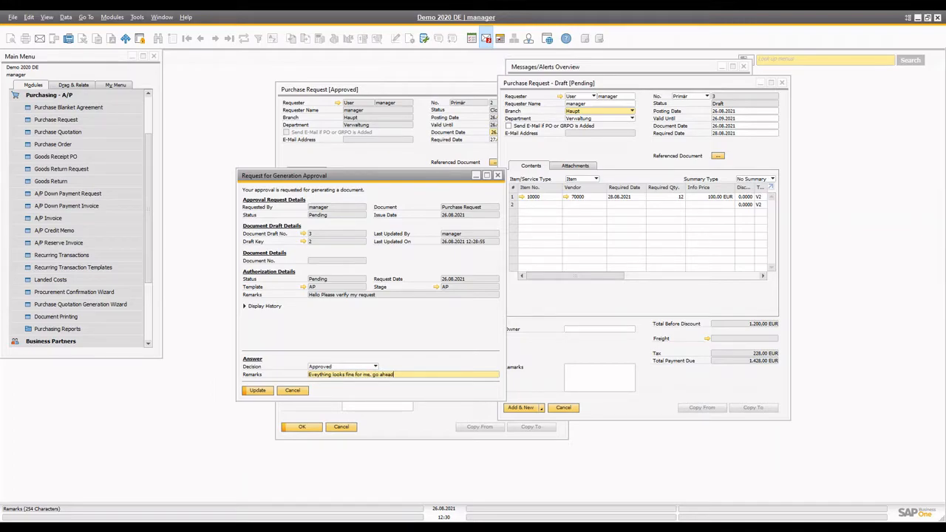
{"action": "left_click", "coordinate": [254, 391]}
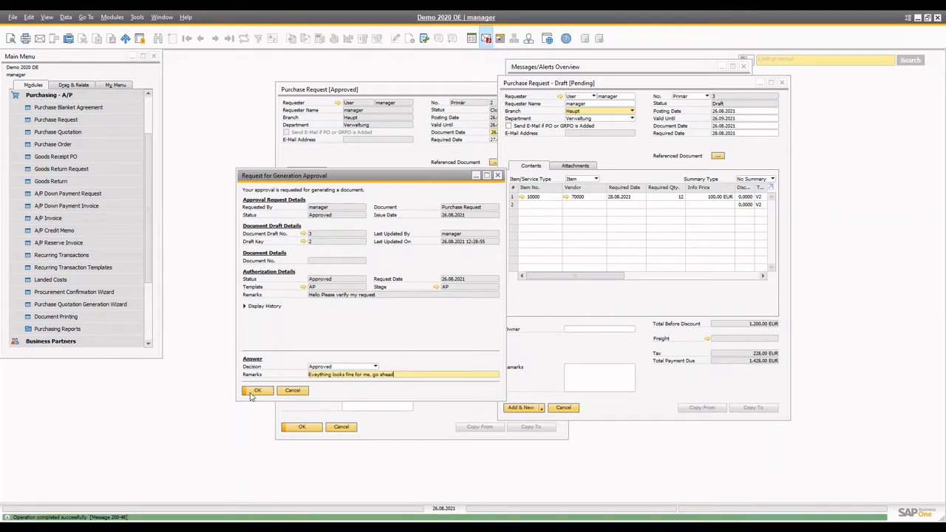
Step: Try to add the purchase request from the open pending draft, and close the approval request and that draft
{"action": "left_click", "coordinate": [605, 346]}
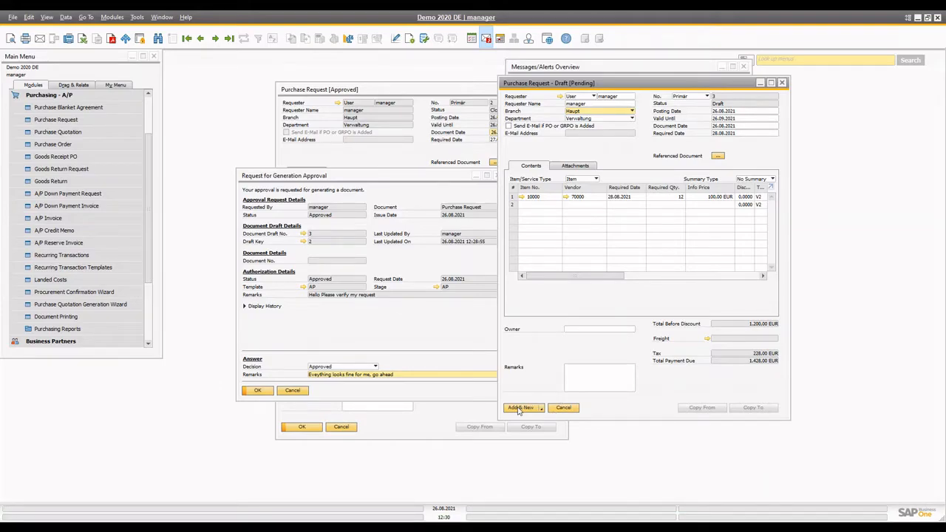
{"action": "left_click", "coordinate": [520, 408]}
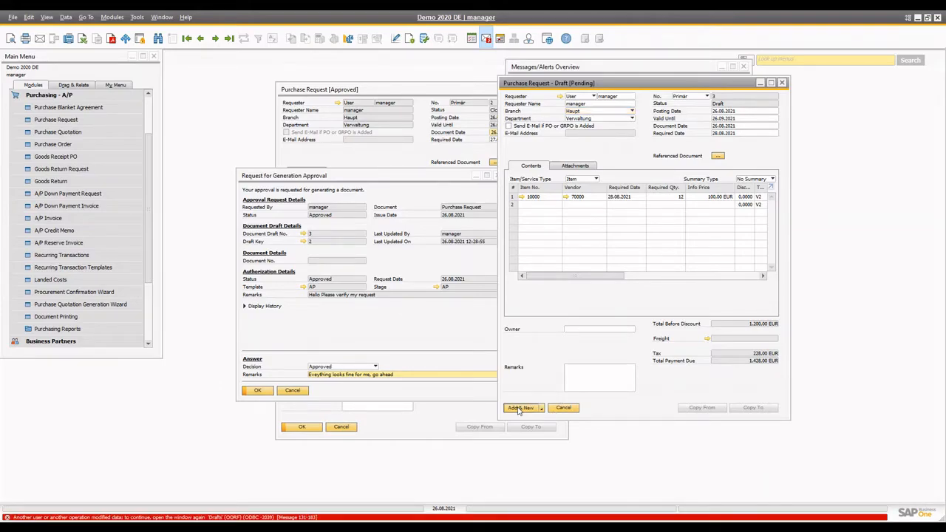
{"action": "left_click", "coordinate": [259, 393]}
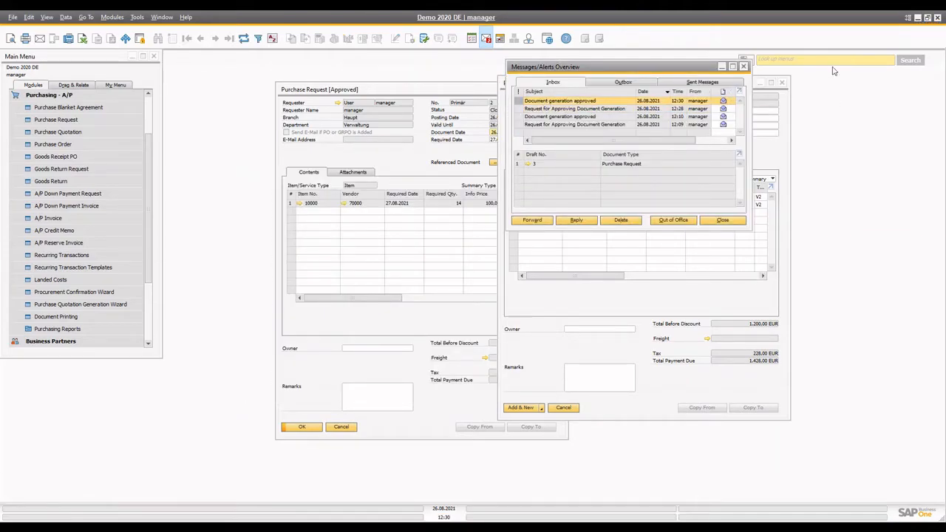
{"action": "left_click", "coordinate": [761, 158]}
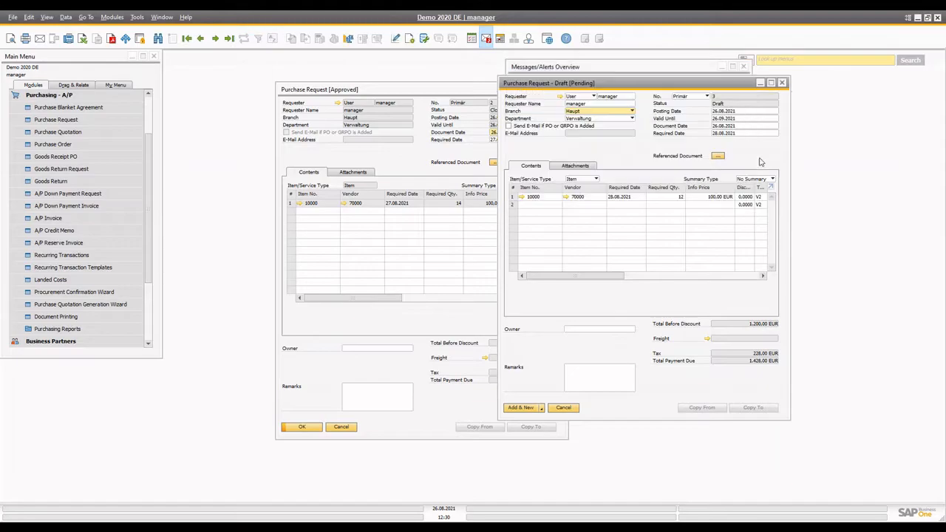
{"action": "left_click", "coordinate": [783, 83]}
Step: Open the approved purchase request draft 3 from the approval message and add it as a purchase request
{"action": "left_click", "coordinate": [527, 164]}
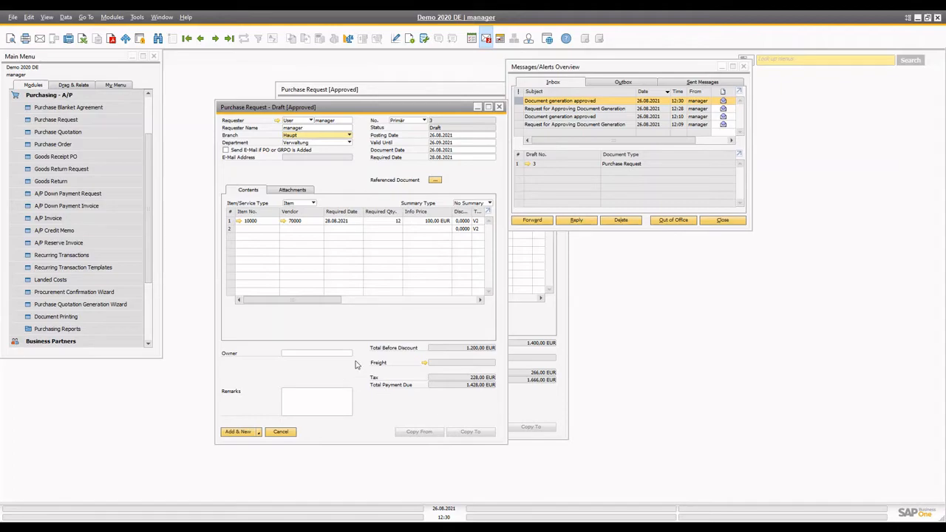
{"action": "right_click", "coordinate": [356, 193]}
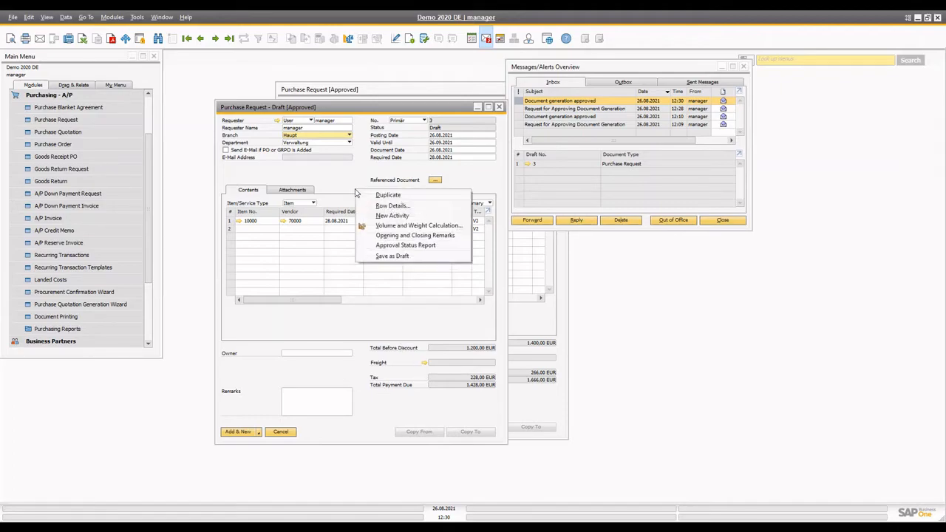
{"action": "left_click", "coordinate": [315, 179]}
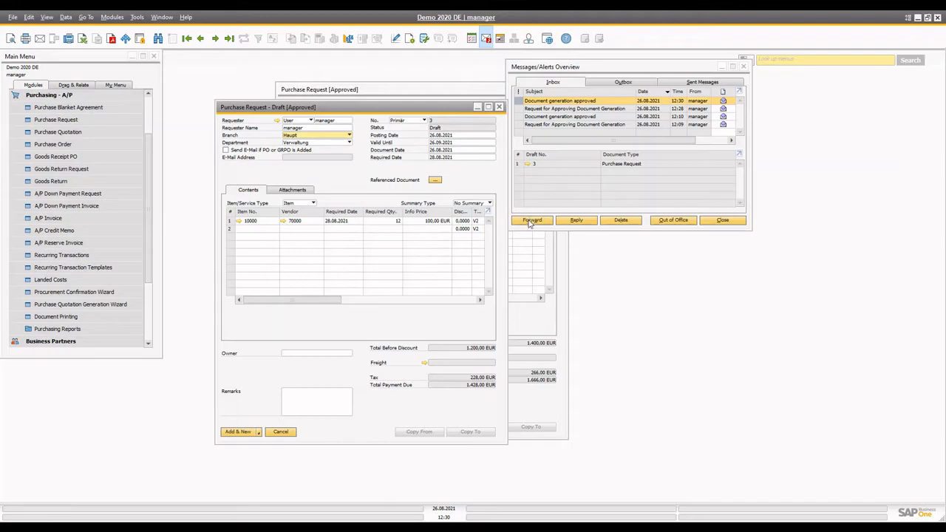
{"action": "left_click", "coordinate": [238, 432]}
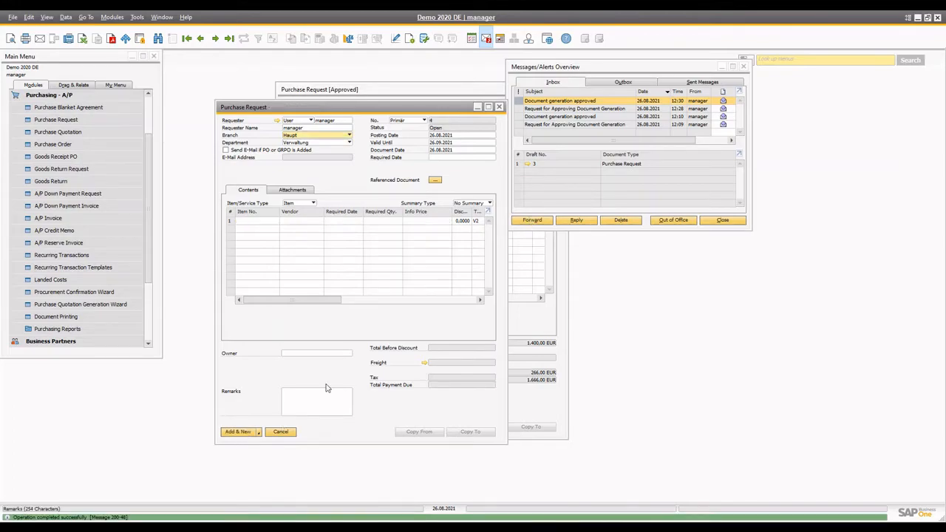
Step: Display the newly added purchase request 3 and check which documents it can be copied to
{"action": "left_click", "coordinate": [229, 38]}
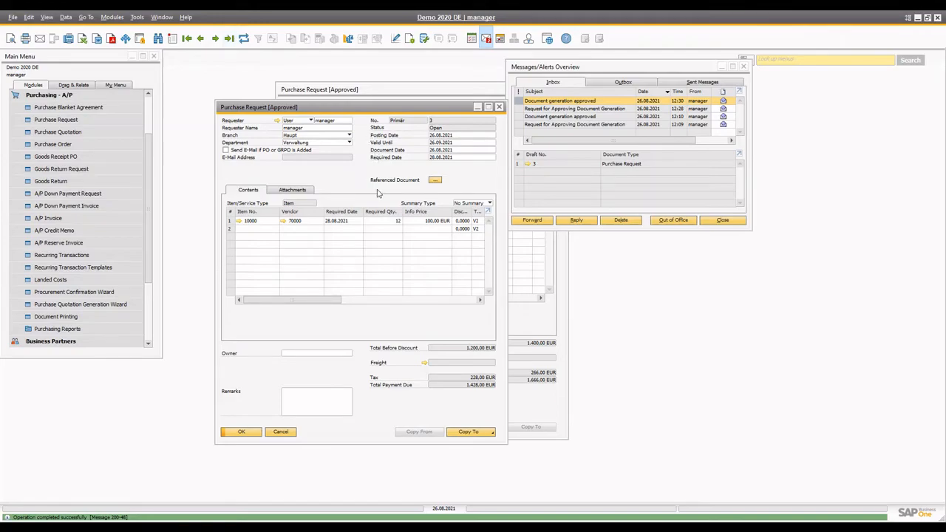
{"action": "left_click", "coordinate": [466, 433]}
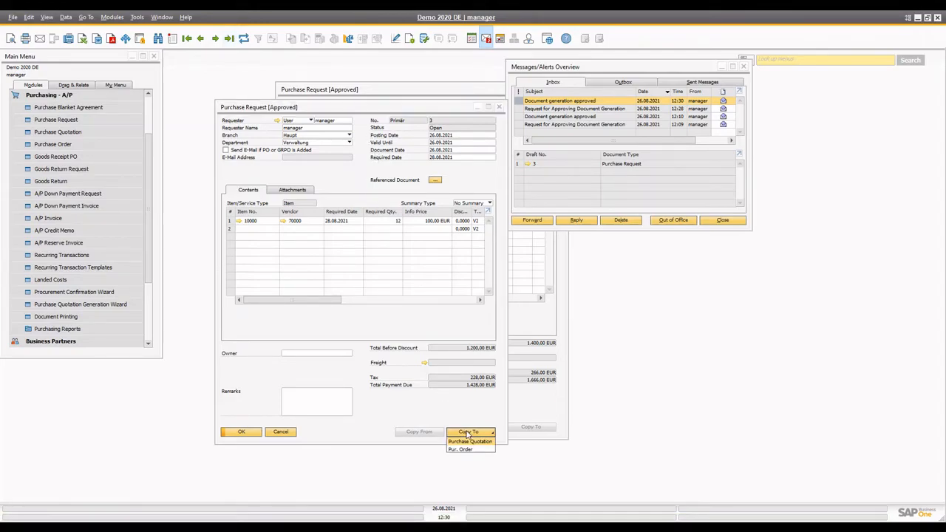
{"action": "left_click", "coordinate": [353, 343]}
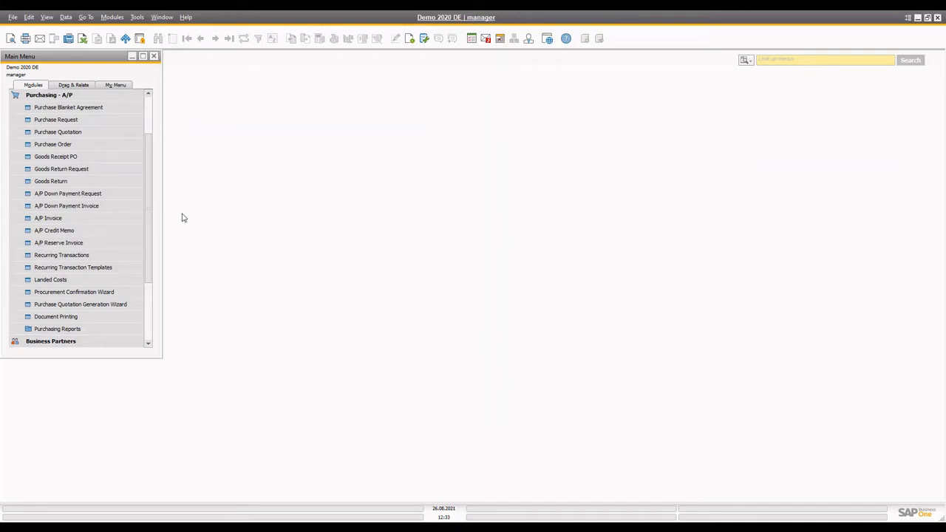
Step: Start a new purchase request with item 10000 and vendor 70001 in the first row
{"action": "left_click", "coordinate": [75, 121]}
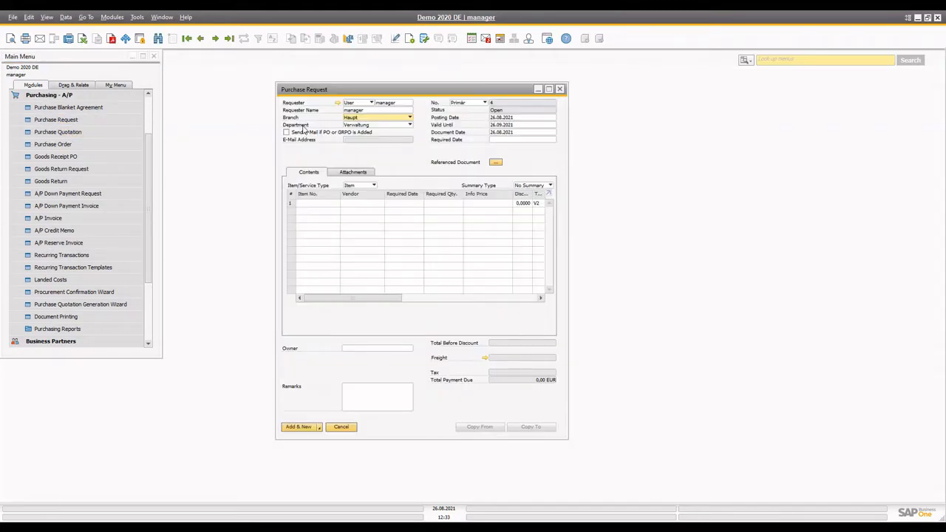
{"action": "left_click", "coordinate": [311, 205]}
{"action": "key", "text": "Tab"}
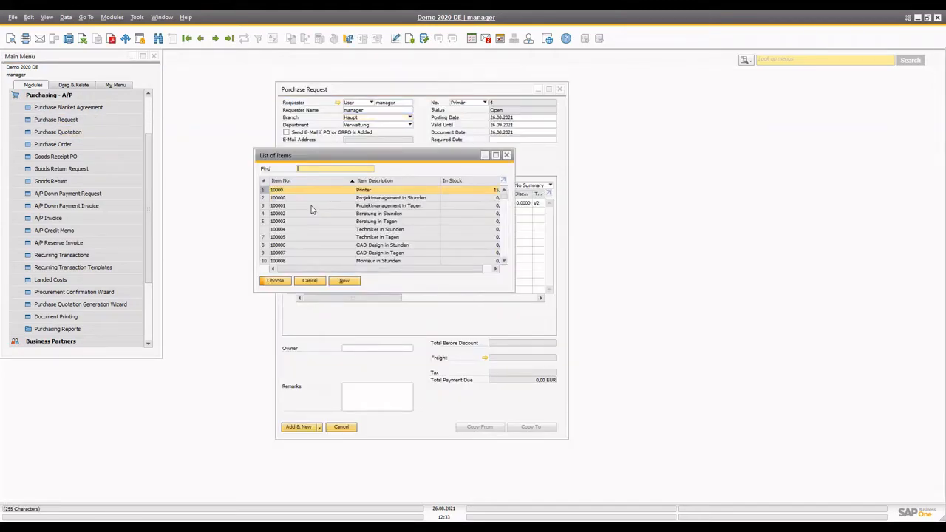
{"action": "key", "text": "Return"}
{"action": "left_click", "coordinate": [370, 206]}
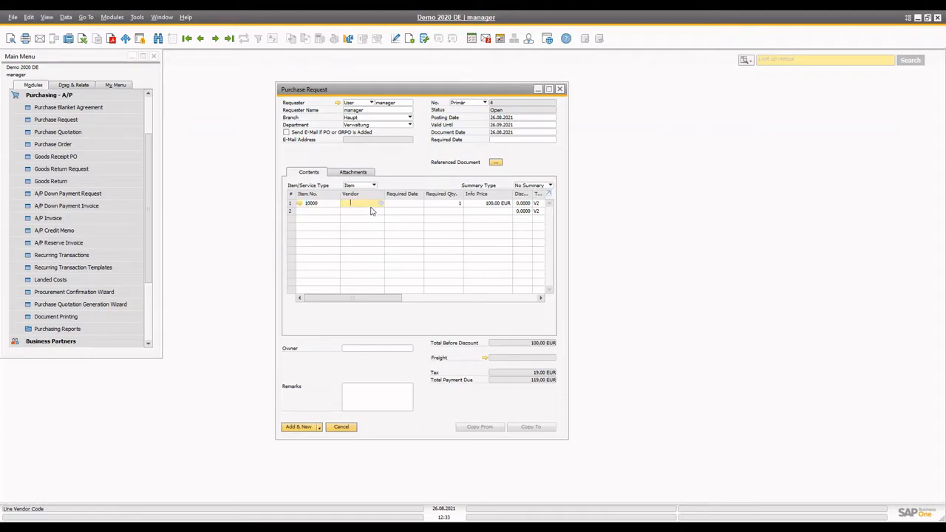
{"action": "key", "text": "Tab"}
{"action": "double_click", "coordinate": [284, 198]}
{"action": "key", "text": "Tab"}
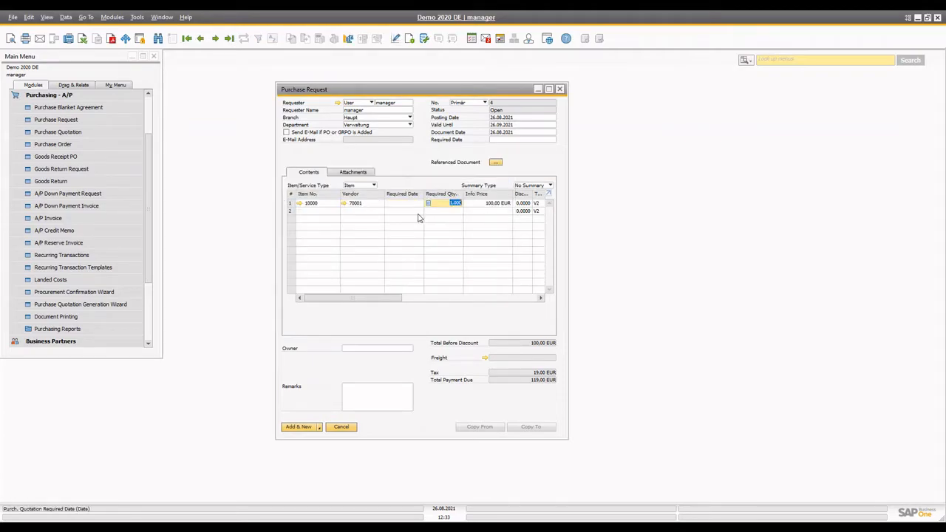
Step: Set the item row's required date to 28.08.2021 and its required quantity to 15
{"action": "left_click", "coordinate": [413, 203]}
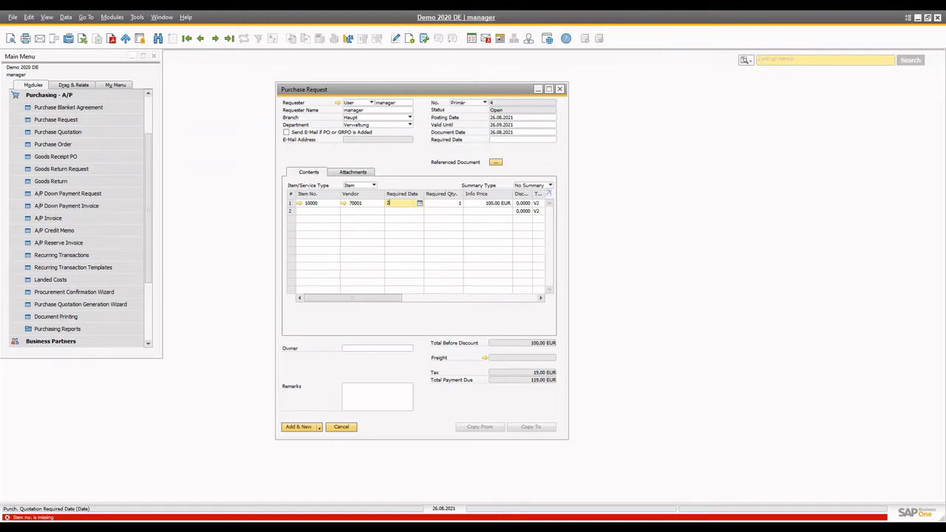
{"action": "key", "text": "Tab"}
{"action": "type", "text": "1"}
{"action": "key", "text": "Tab"}
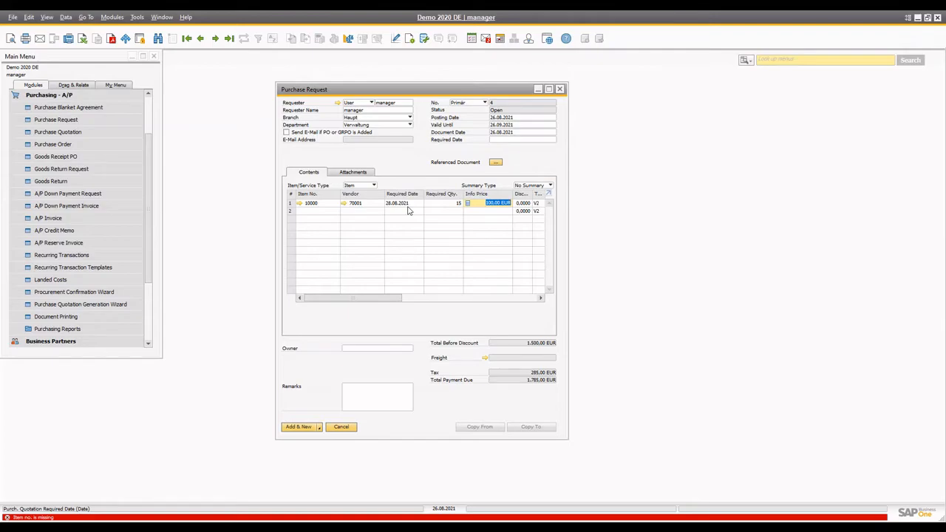
Step: Set the new purchase request's header required date to 28.08.2021 and apply it to the table rows
{"action": "left_click", "coordinate": [506, 141]}
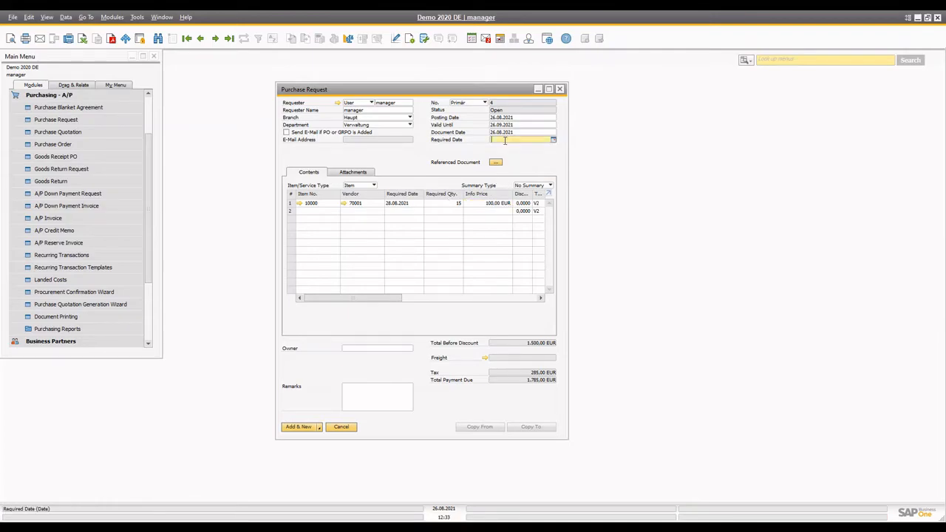
{"action": "type", "text": "28"}
{"action": "key", "text": "Tab"}
{"action": "key", "text": "Return"}
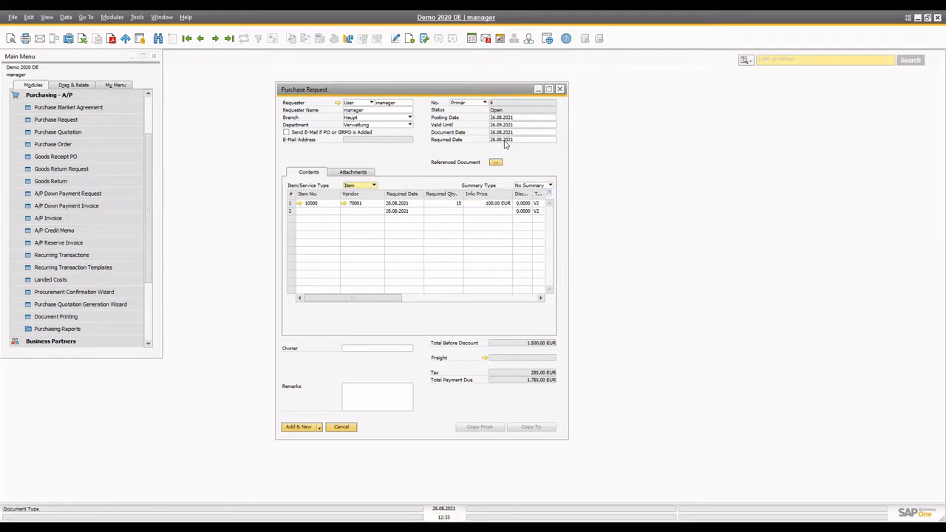
Step: Add the purchase request and submit it for approval under the AP template with the remark "Bla bla"
{"action": "key", "text": "Return"}
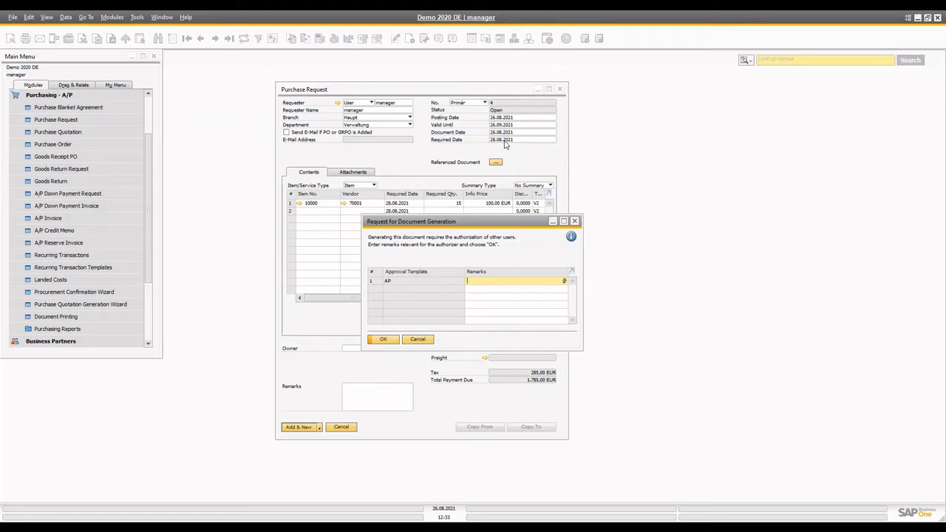
{"action": "type", "text": "test"}
{"action": "key", "text": "Return"}
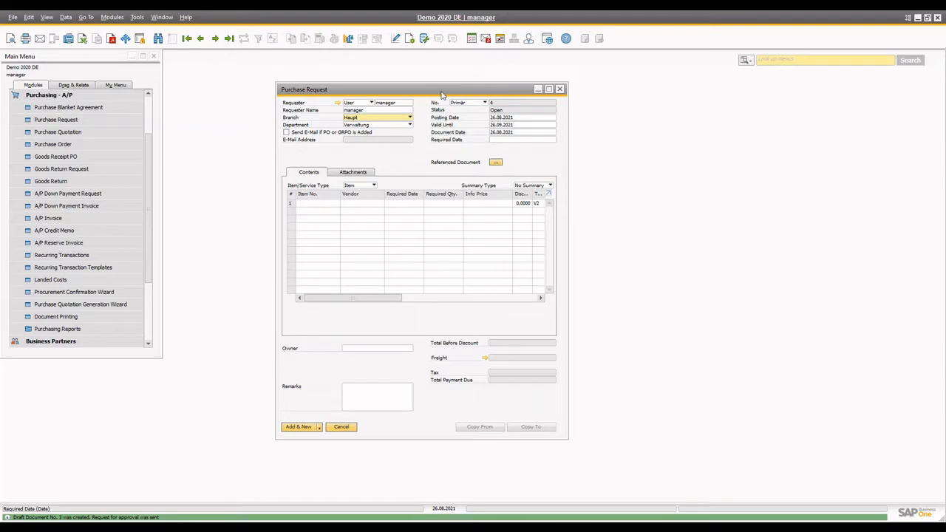
Step: Open the approval request for draft 4 from the messages inbox, set its decision to Approved, save and close it
{"action": "left_click", "coordinate": [485, 39]}
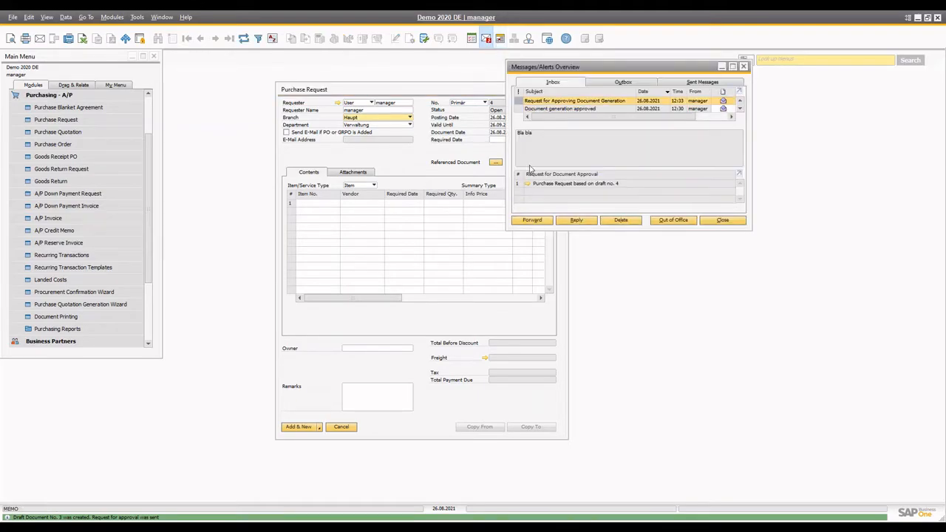
{"action": "left_click", "coordinate": [527, 183]}
{"action": "left_click", "coordinate": [337, 368]}
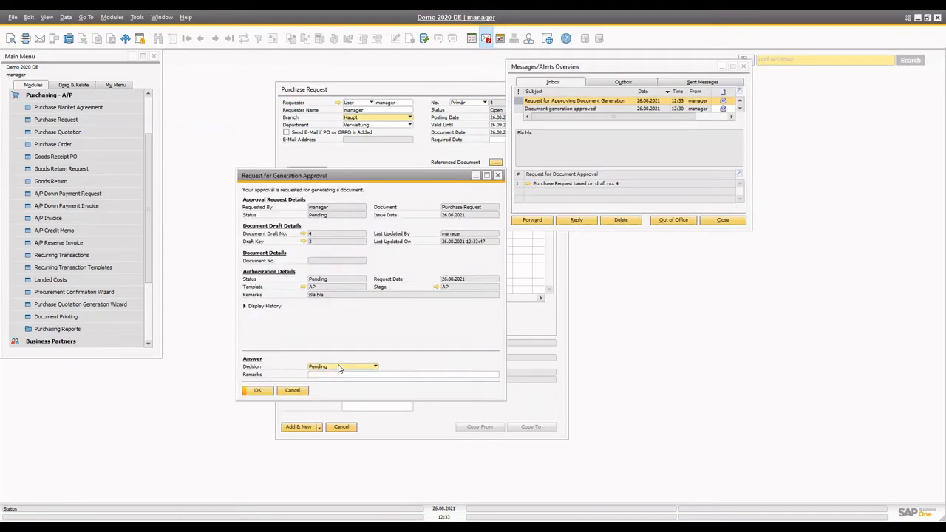
{"action": "left_click", "coordinate": [321, 383]}
{"action": "left_click", "coordinate": [331, 375]}
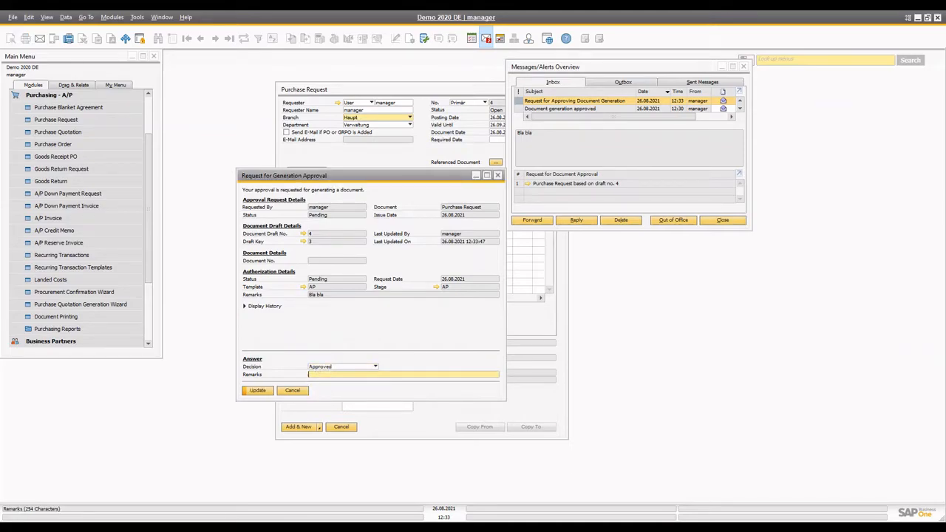
{"action": "left_click", "coordinate": [258, 390]}
{"action": "left_click", "coordinate": [269, 389]}
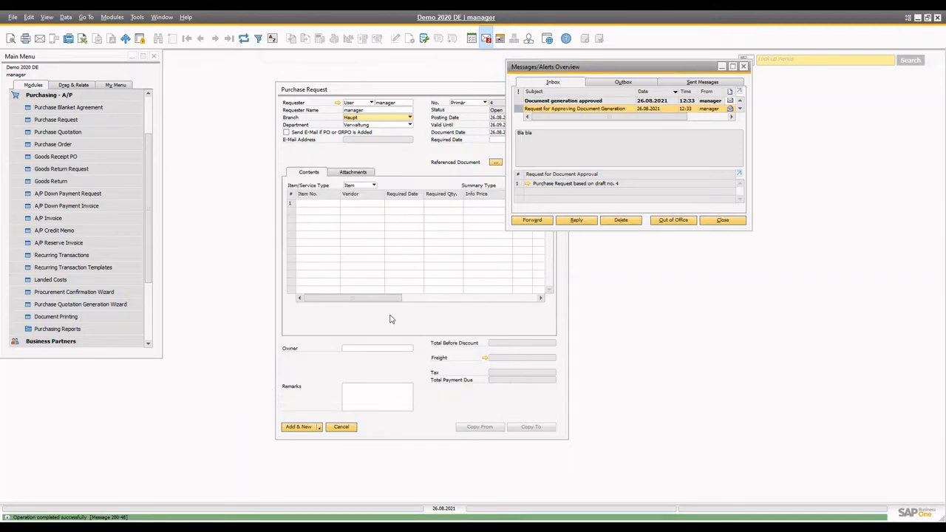
Step: Open the approved purchase request draft 4 from its document generation approved message
{"action": "left_click", "coordinate": [538, 102]}
{"action": "left_click", "coordinate": [521, 164]}
{"action": "left_click", "coordinate": [526, 164]}
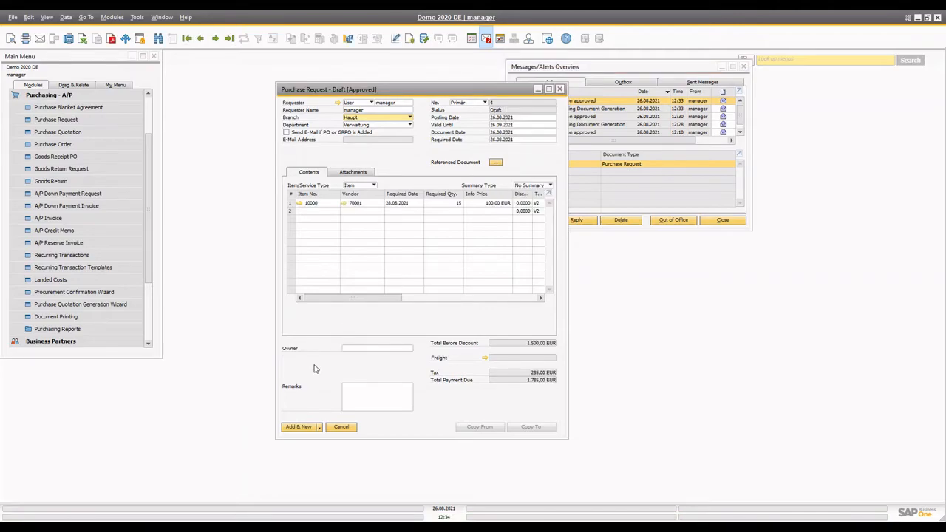
Step: Add the approved draft 4 as a purchase request and close the purchase request form
{"action": "left_click", "coordinate": [299, 427]}
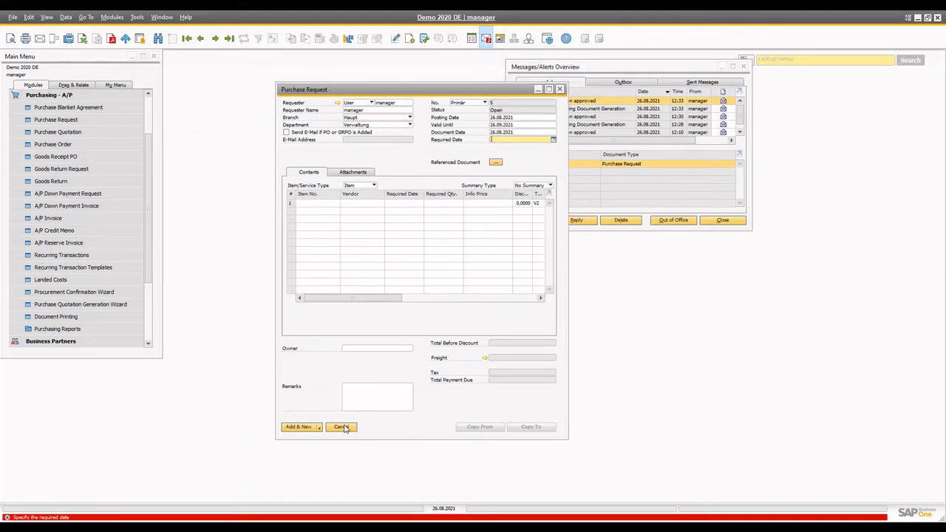
{"action": "left_click", "coordinate": [391, 426]}
{"action": "left_click", "coordinate": [346, 429]}
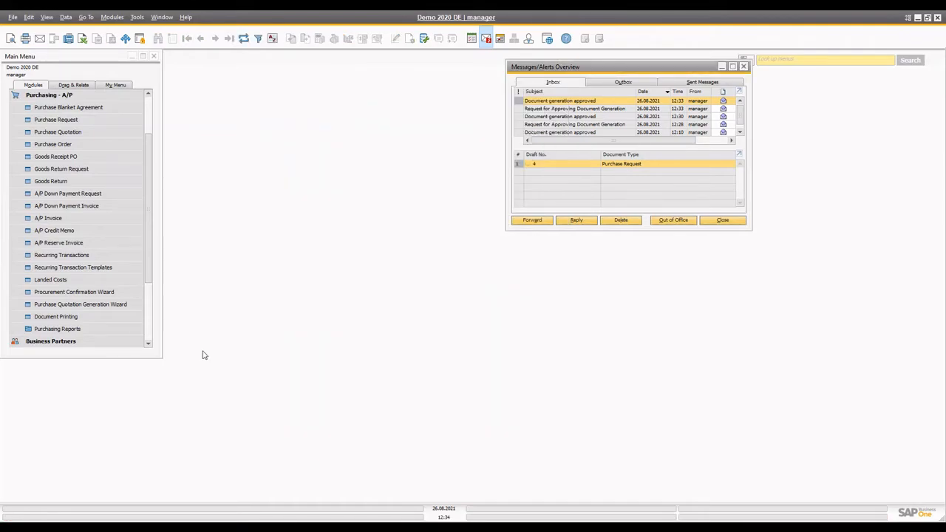
Step: Close the messages overview and start the Purchase Quotation Generation Wizard with the existing parameter set PR
{"action": "left_click", "coordinate": [109, 312]}
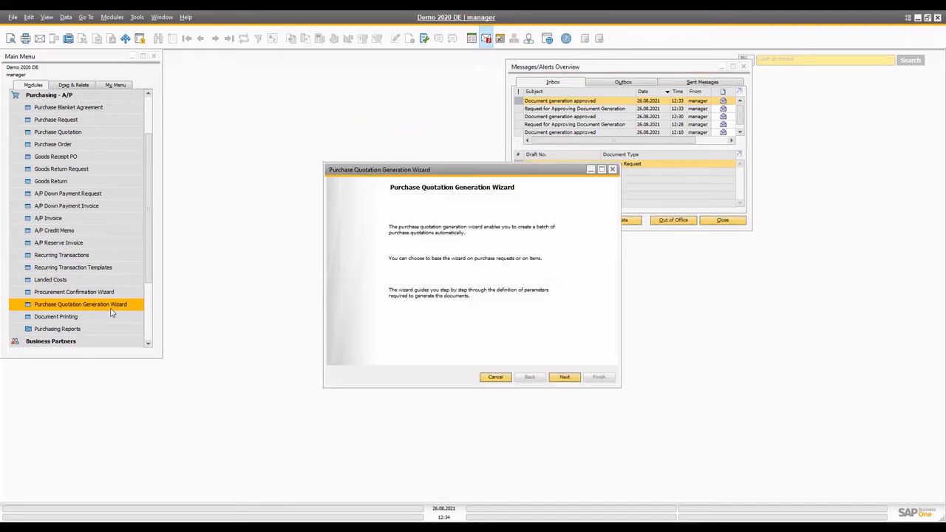
{"action": "left_click", "coordinate": [744, 66]}
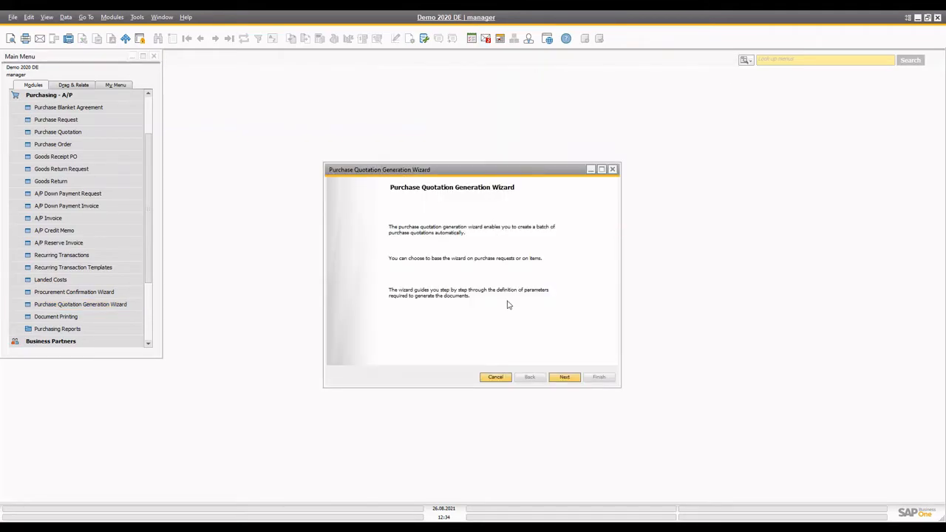
{"action": "left_click", "coordinate": [564, 377]}
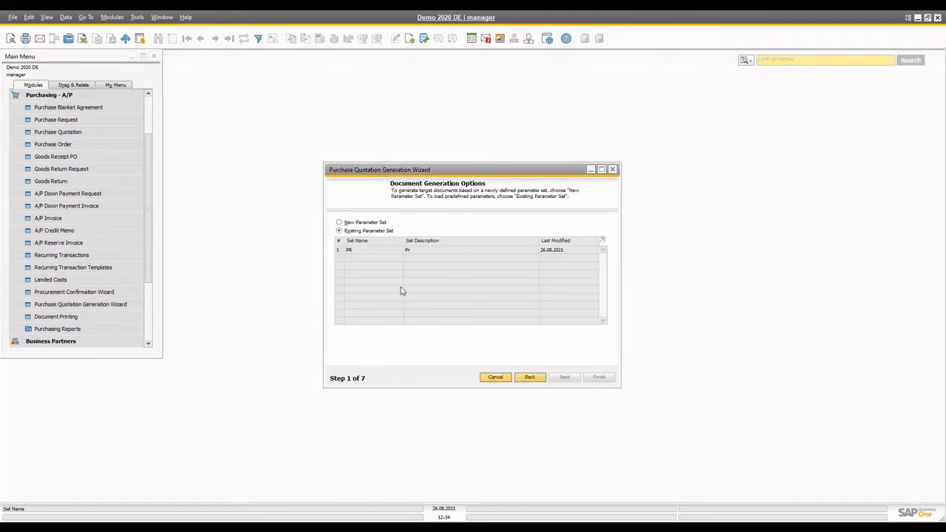
{"action": "left_click", "coordinate": [342, 253]}
{"action": "left_click", "coordinate": [349, 223]}
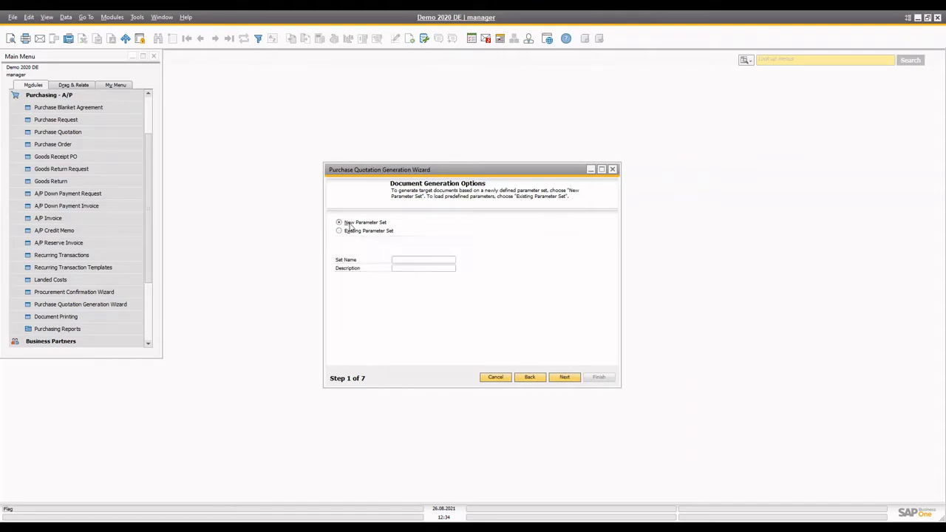
{"action": "left_click", "coordinate": [338, 231]}
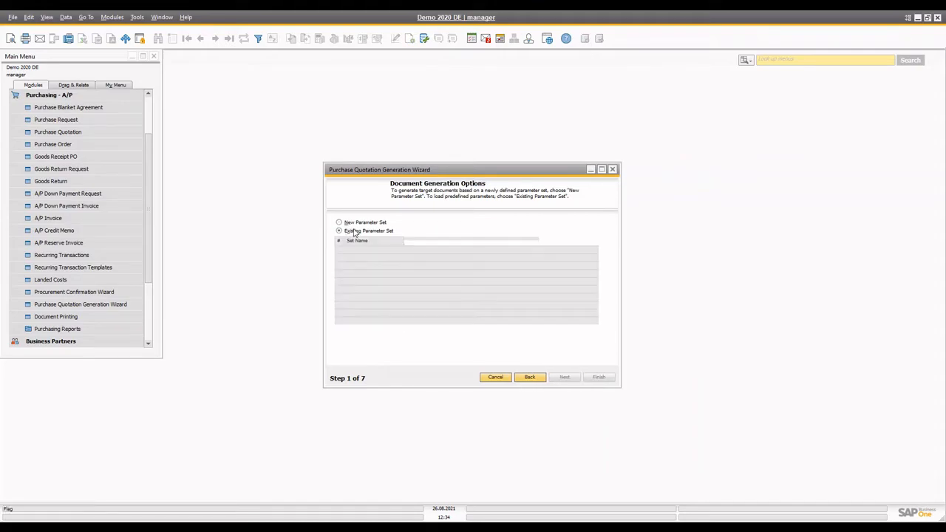
{"action": "left_click", "coordinate": [338, 251]}
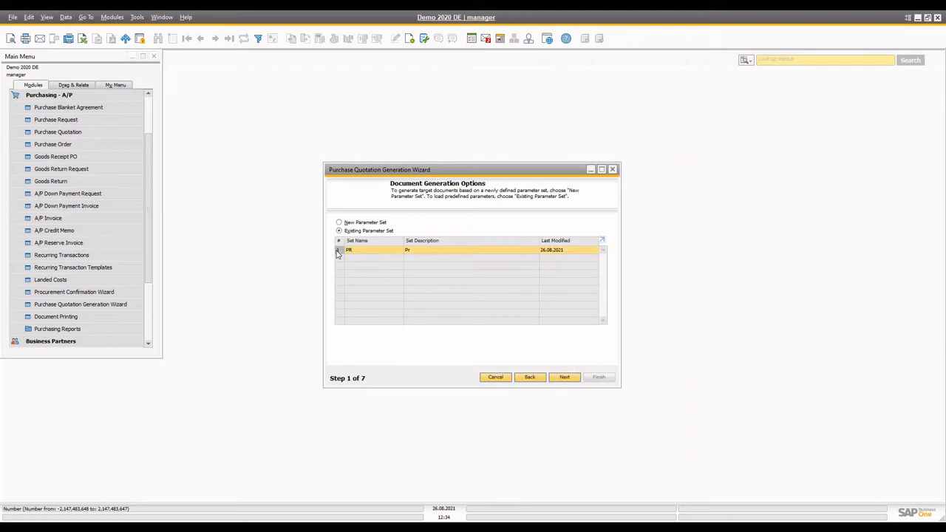
{"action": "left_click", "coordinate": [562, 378]}
{"action": "left_click_drag", "start_coordinate": [411, 333], "coordinate": [374, 339]}
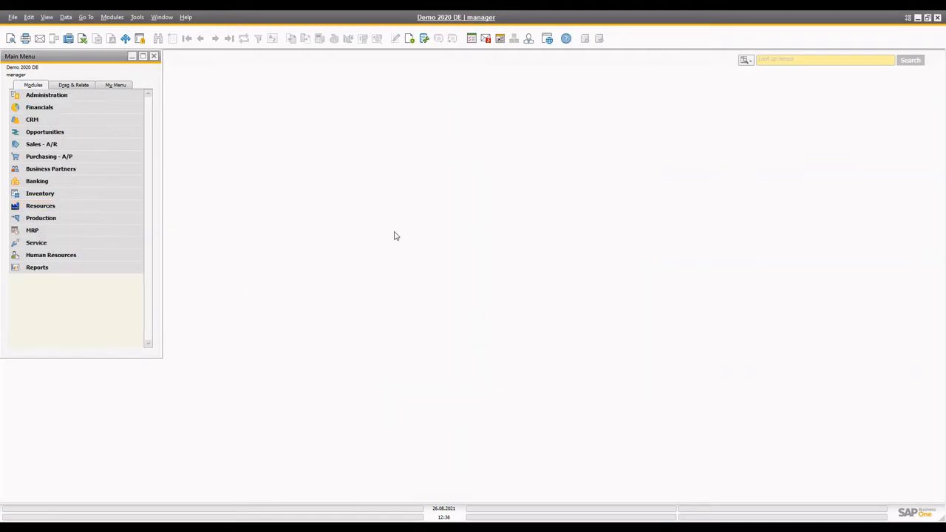
Step: Run the Purchase Request Report for items, showing open purchase requests only for all users and employees
{"action": "left_click", "coordinate": [86, 161]}
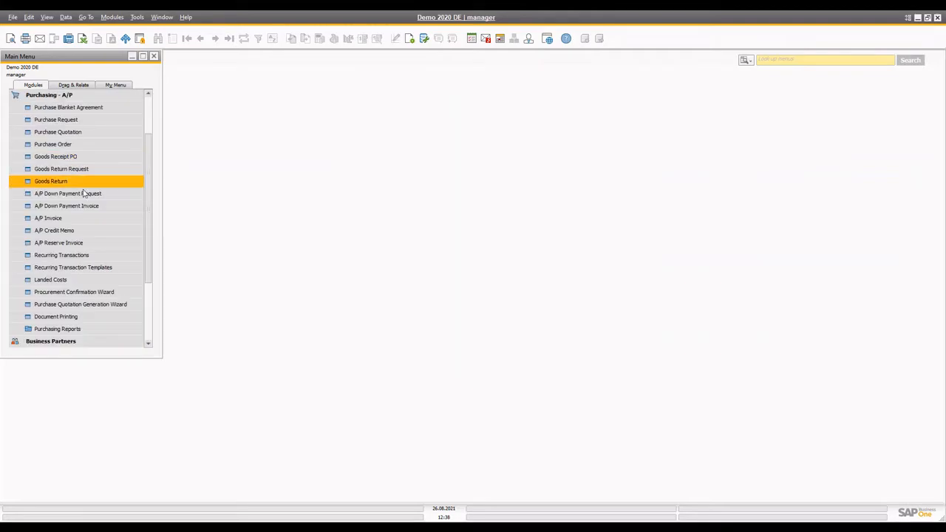
{"action": "left_click", "coordinate": [74, 329]}
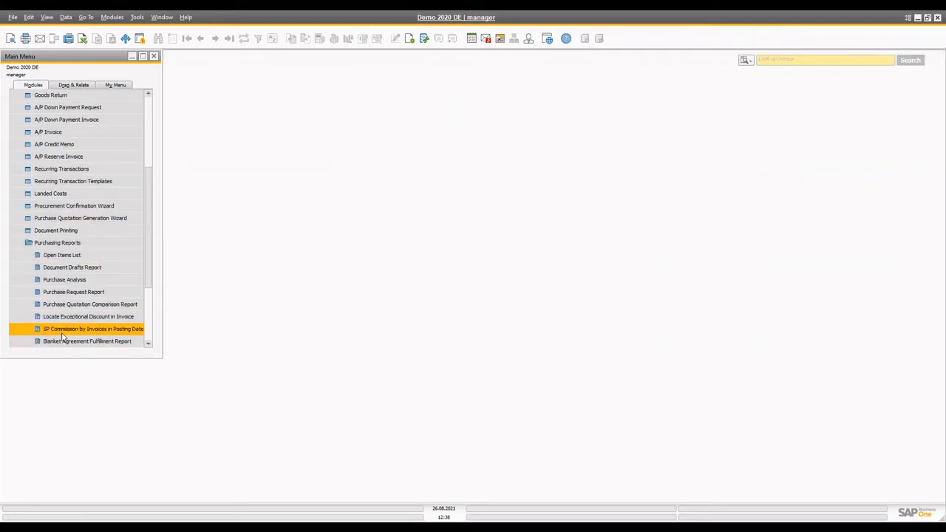
{"action": "left_click", "coordinate": [104, 294]}
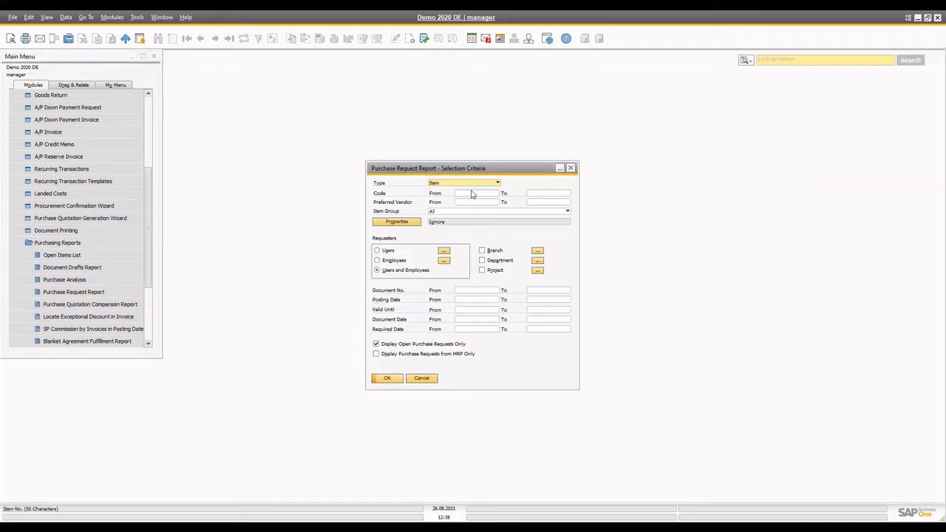
{"action": "left_click", "coordinate": [381, 379]}
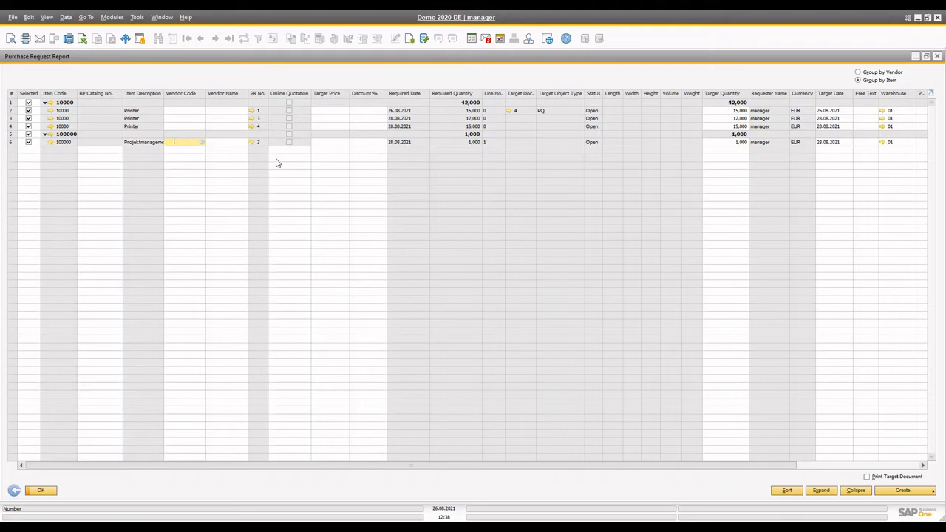
Step: Assign Sharp Electronics (Europe) GmbH to the printer row of purchase request 3 and the first listed vendor to the other three item rows
{"action": "left_click", "coordinate": [185, 112]}
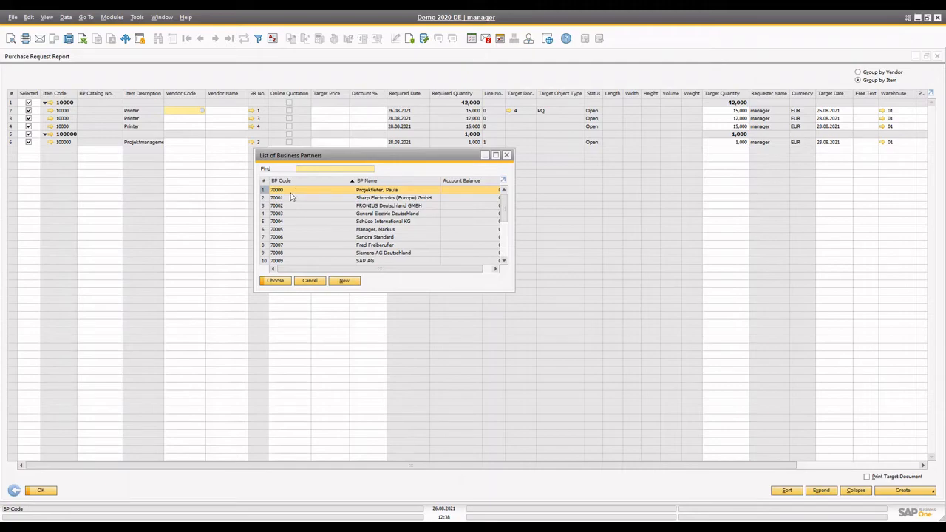
{"action": "double_click", "coordinate": [284, 190]}
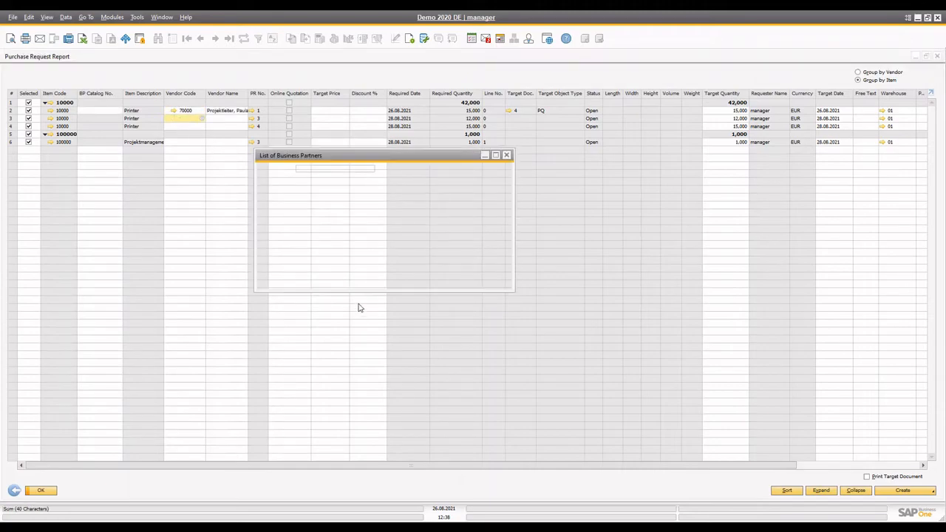
{"action": "double_click", "coordinate": [295, 203]}
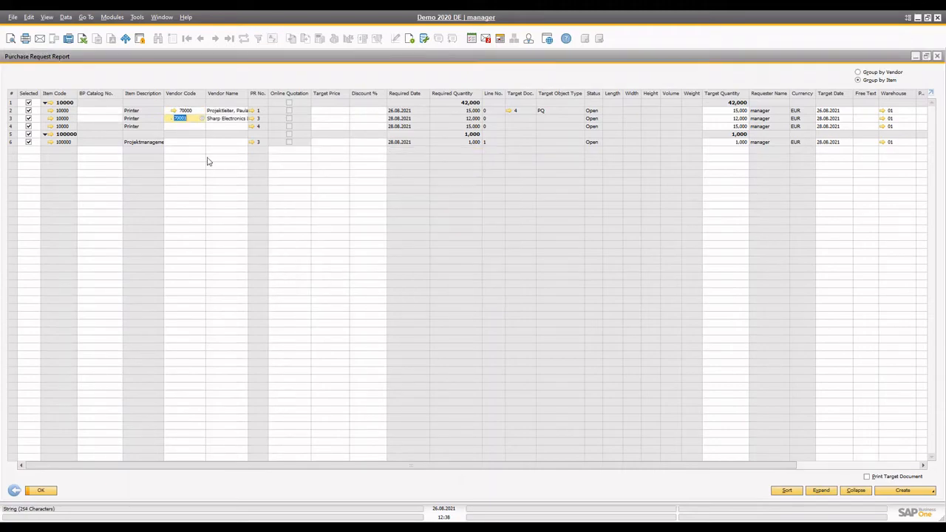
{"action": "left_click", "coordinate": [180, 126]}
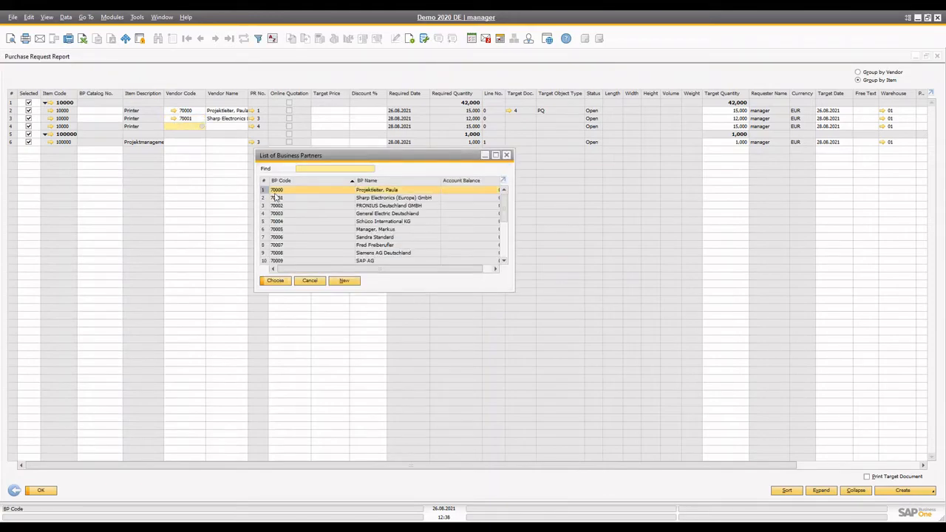
{"action": "double_click", "coordinate": [274, 191]}
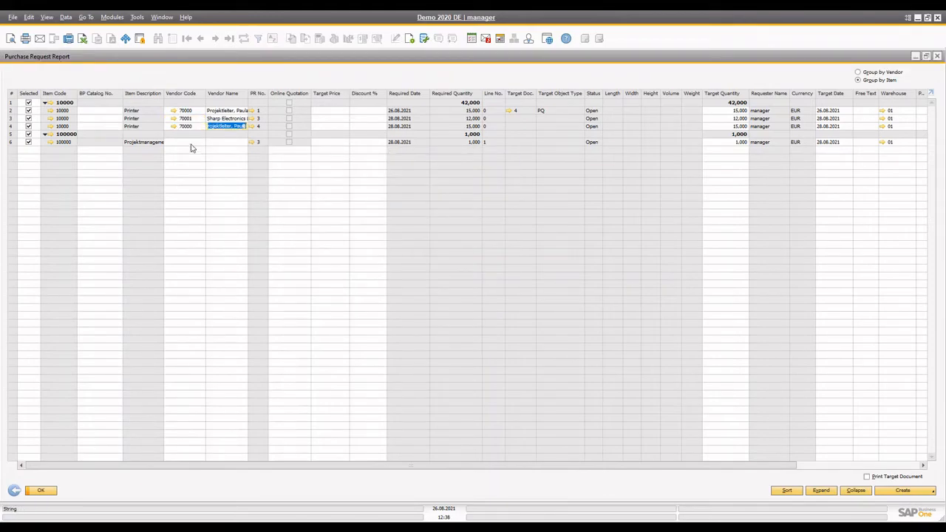
{"action": "left_click", "coordinate": [190, 143]}
{"action": "double_click", "coordinate": [306, 192]}
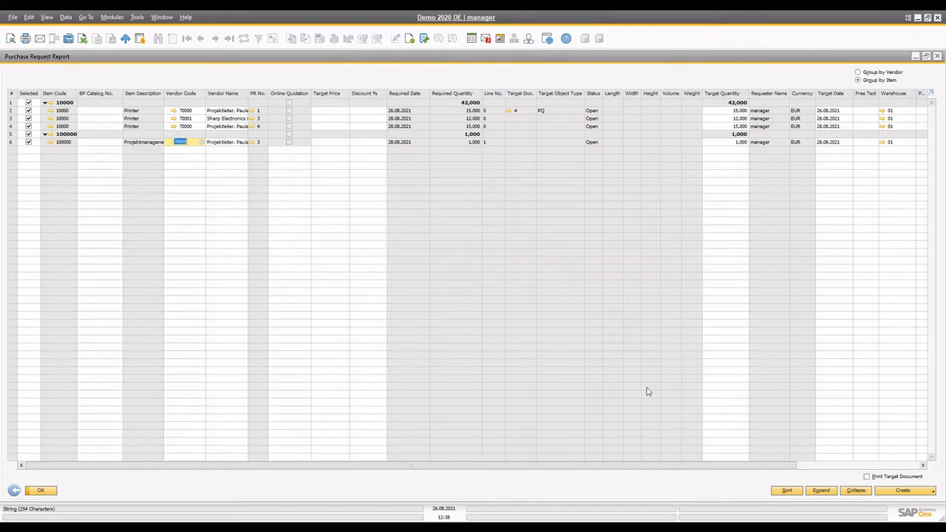
Step: Create purchase quotations from all selected report rows and confirm the automatic document creation
{"action": "left_click", "coordinate": [322, 118]}
{"action": "left_click", "coordinate": [894, 491]}
{"action": "left_click", "coordinate": [893, 483]}
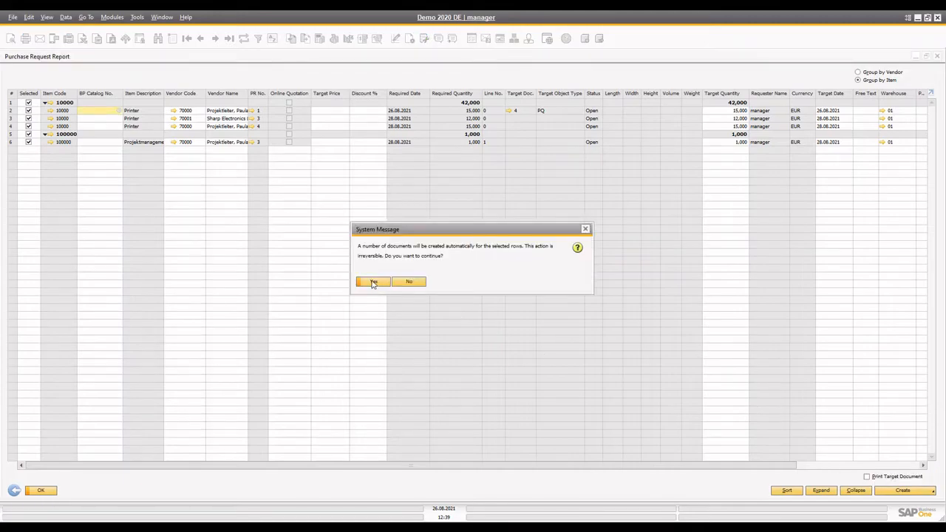
{"action": "left_click", "coordinate": [374, 282]}
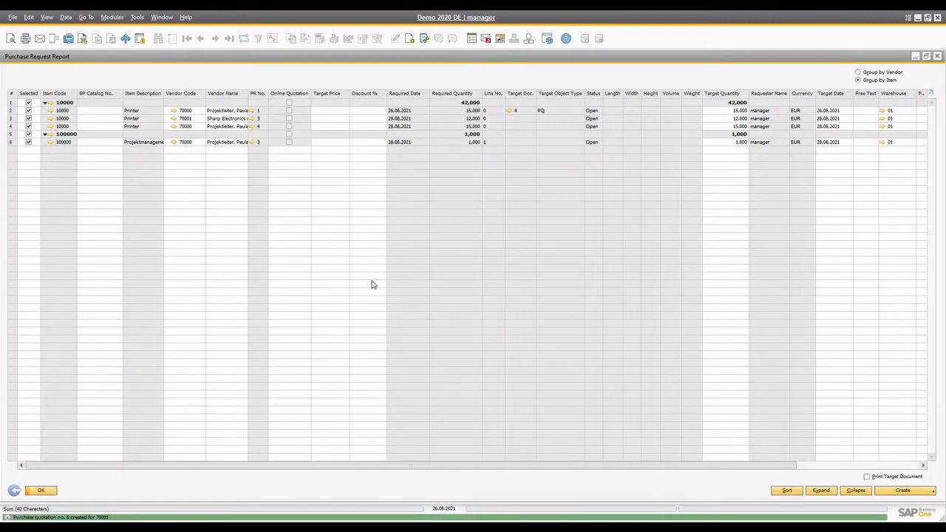
Step: Restore the report window to a smaller size, set it aside and open the last purchase quotation record
{"action": "double_click", "coordinate": [413, 58]}
{"action": "left_click_drag", "start_coordinate": [423, 194], "coordinate": [692, 194]}
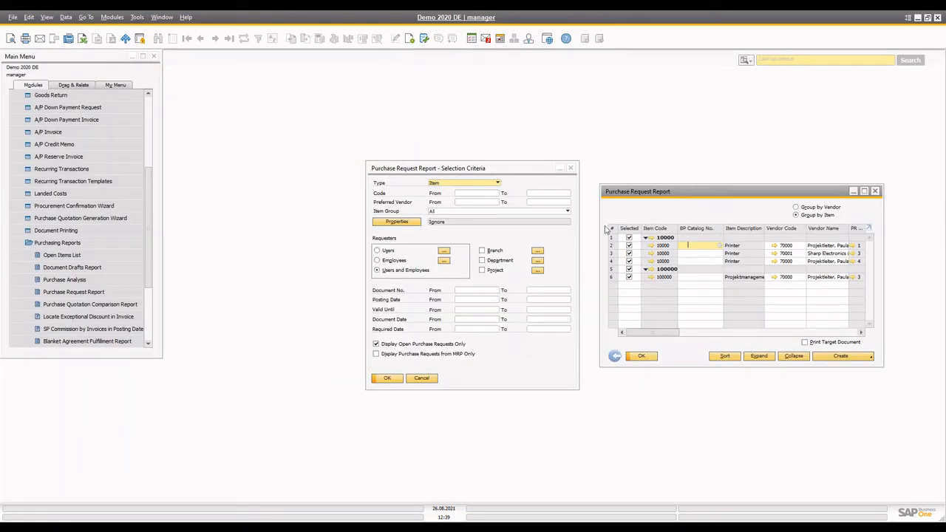
{"action": "left_click", "coordinate": [74, 242]}
{"action": "scroll", "coordinate": [74, 135], "scroll_direction": "up", "scroll_amount": 1}
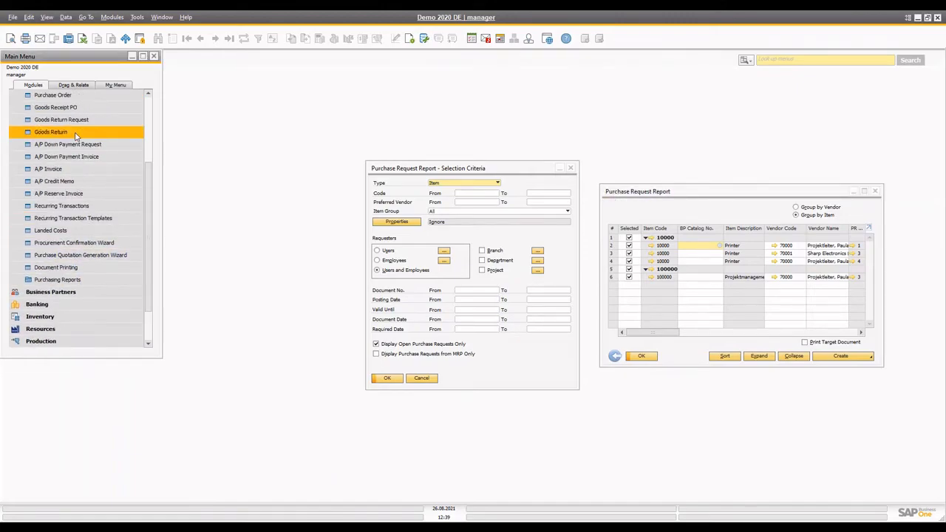
{"action": "scroll", "coordinate": [74, 135], "scroll_direction": "up", "scroll_amount": 2}
{"action": "left_click", "coordinate": [74, 120]}
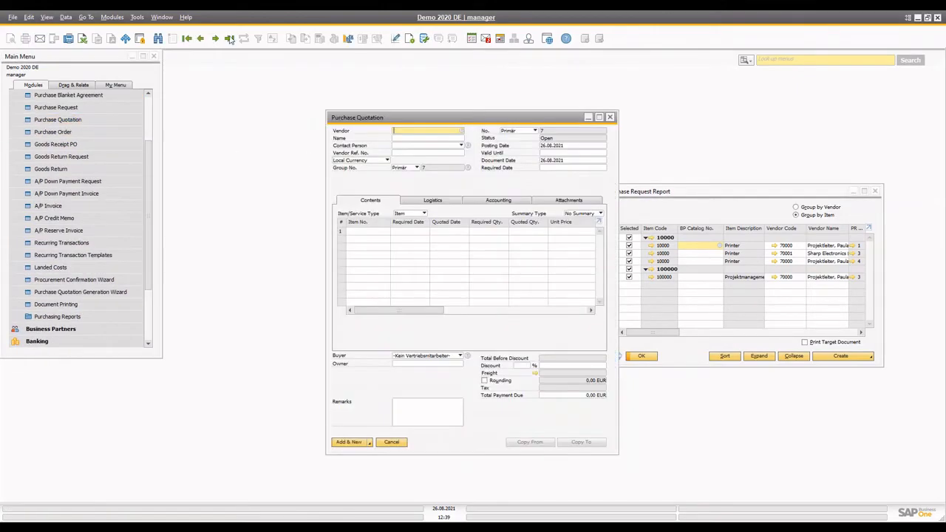
{"action": "left_click", "coordinate": [229, 38]}
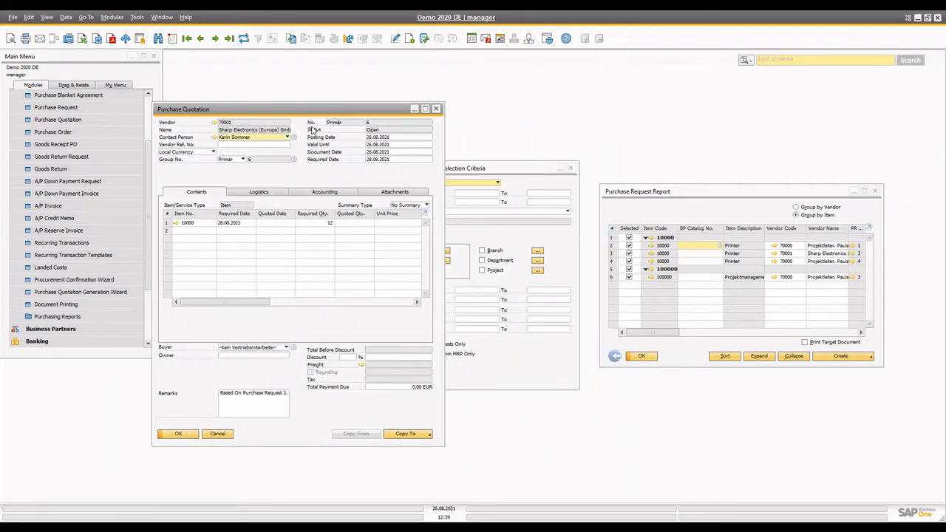
Step: Review the items and quantities in the last and previous purchase quotations against the report, and close both windows
{"action": "left_click", "coordinate": [203, 224]}
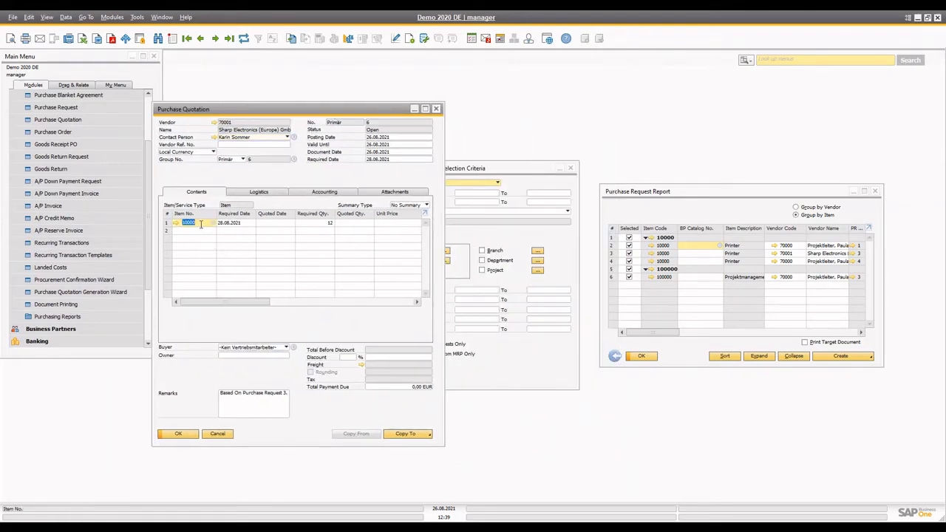
{"action": "left_click", "coordinate": [330, 224]}
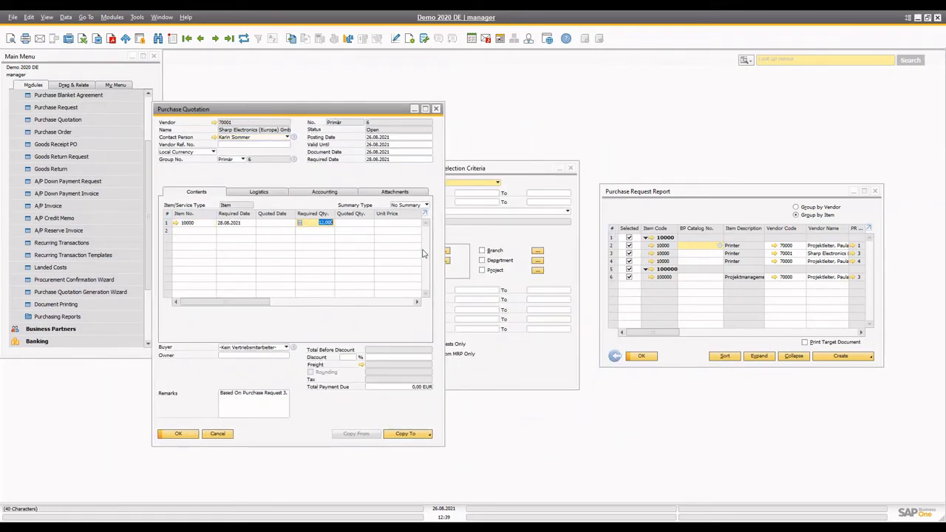
{"action": "left_click", "coordinate": [688, 345]}
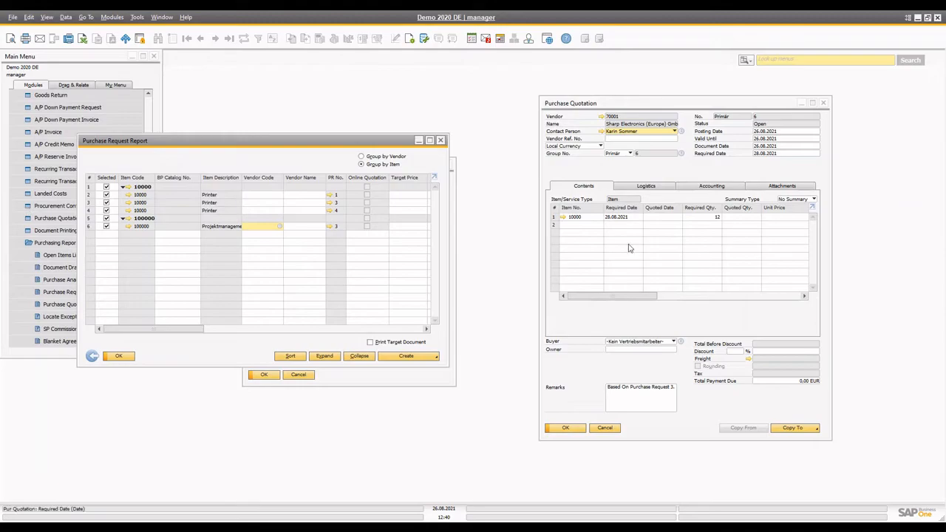
{"action": "left_click", "coordinate": [623, 118]}
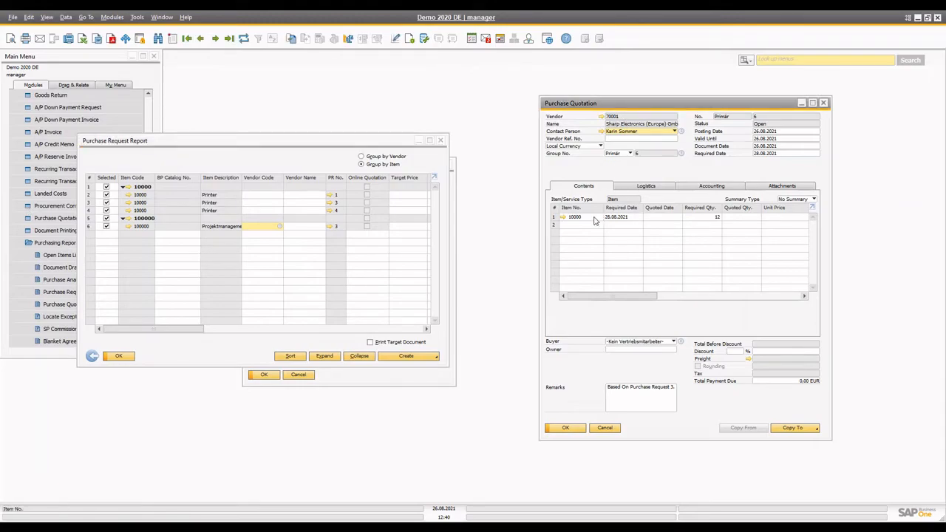
{"action": "left_click", "coordinate": [201, 38]}
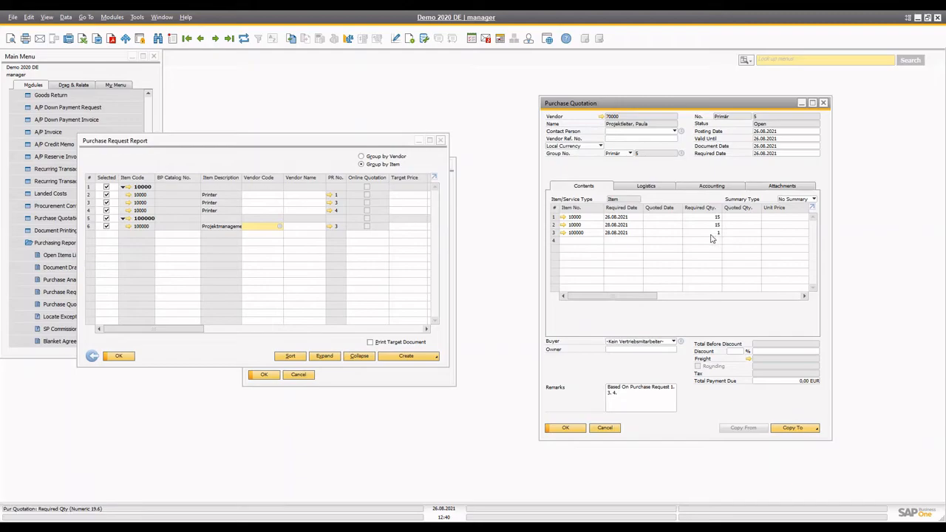
{"action": "left_click_drag", "start_coordinate": [301, 144], "coordinate": [669, 178]}
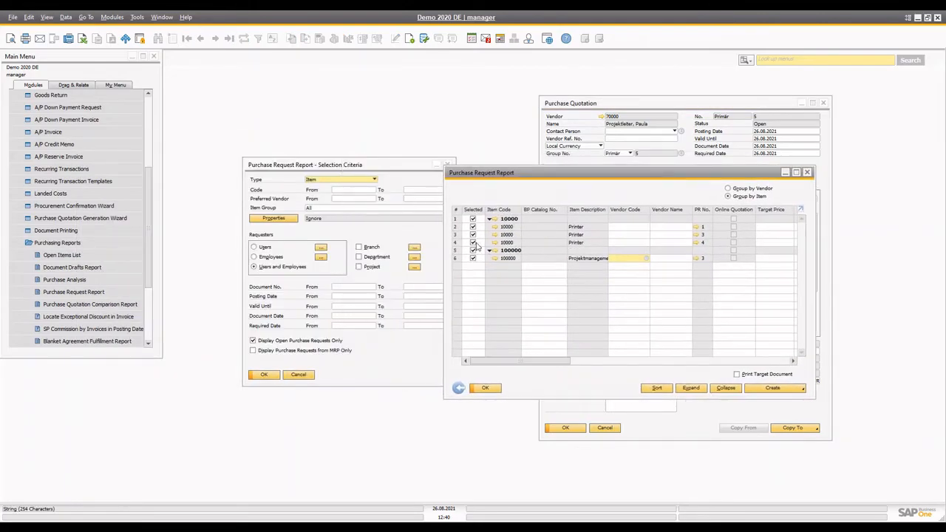
{"action": "left_click", "coordinate": [487, 389]}
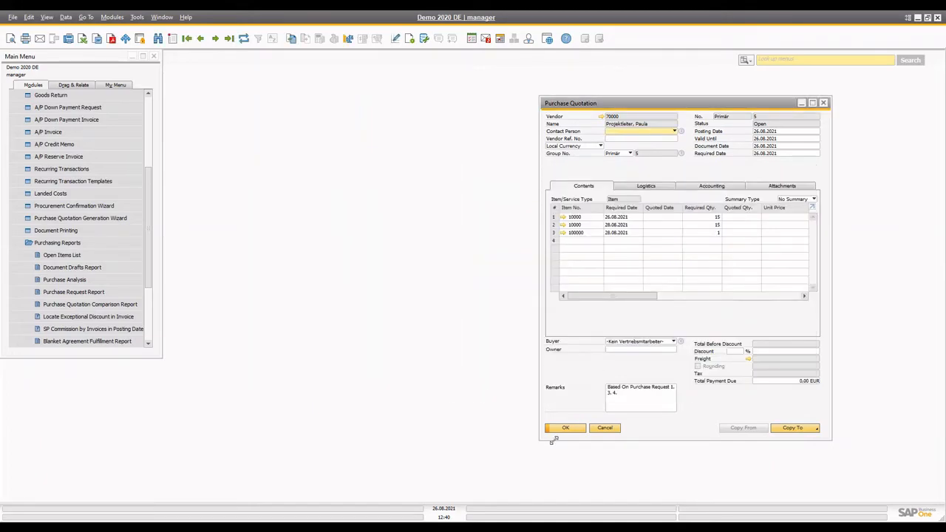
{"action": "left_click", "coordinate": [562, 428]}
Step: Start the Purchase Quotation Generation Wizard and advance to its document generation options
{"action": "left_click", "coordinate": [91, 241]}
{"action": "scroll", "coordinate": [82, 97], "scroll_direction": "up", "scroll_amount": 1}
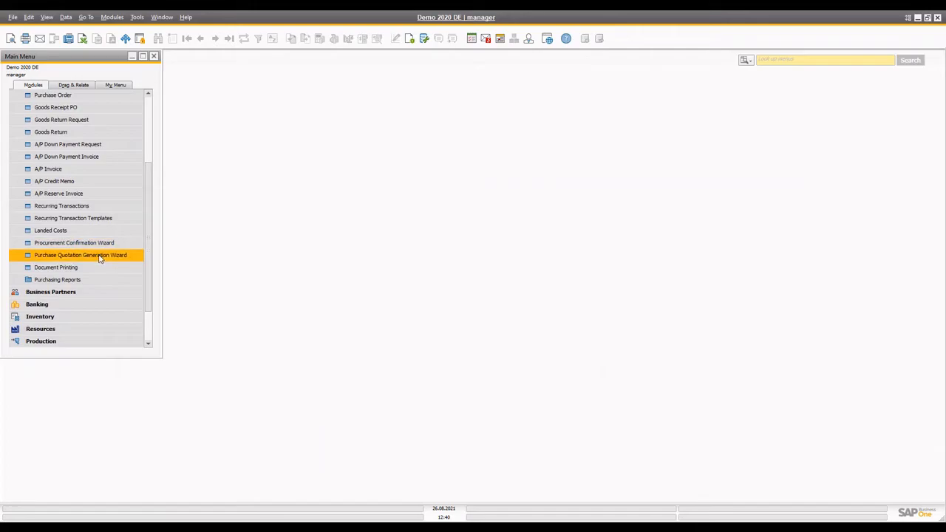
{"action": "left_click", "coordinate": [99, 256]}
{"action": "left_click", "coordinate": [757, 376]}
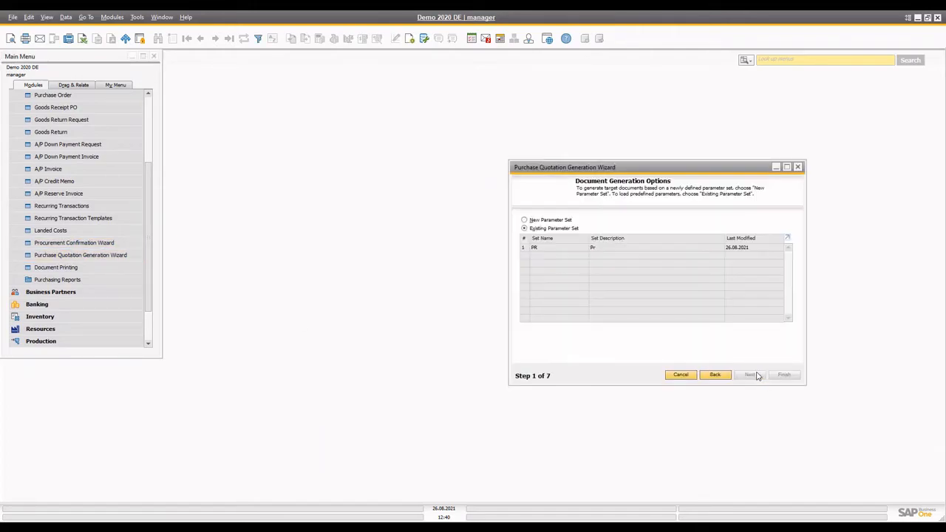
Step: Create a new parameter set with the name PQ and description PQ, and continue to the item selection stage
{"action": "left_click", "coordinate": [524, 219]}
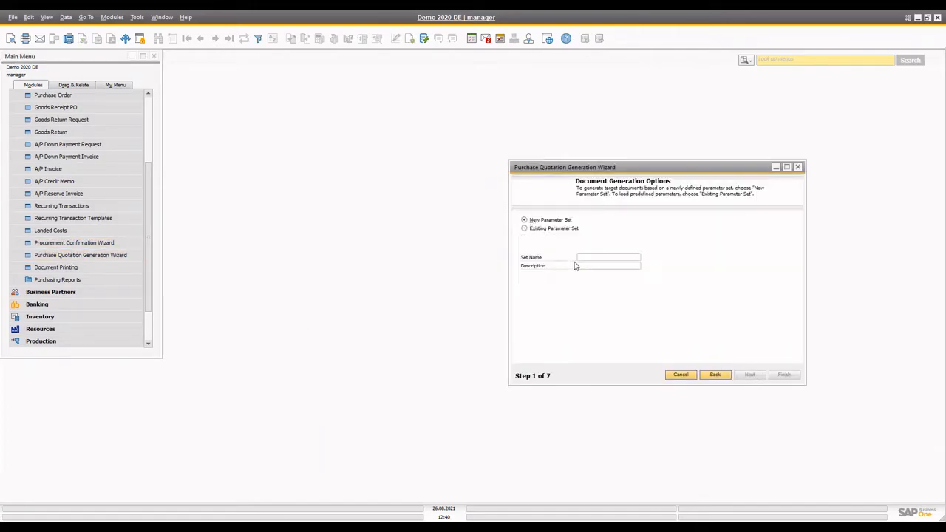
{"action": "left_click", "coordinate": [589, 258]}
{"action": "type", "text": "PQ"}
{"action": "key", "text": "Tab"}
{"action": "type", "text": "PQ"}
{"action": "key", "text": "shift+Tab"}
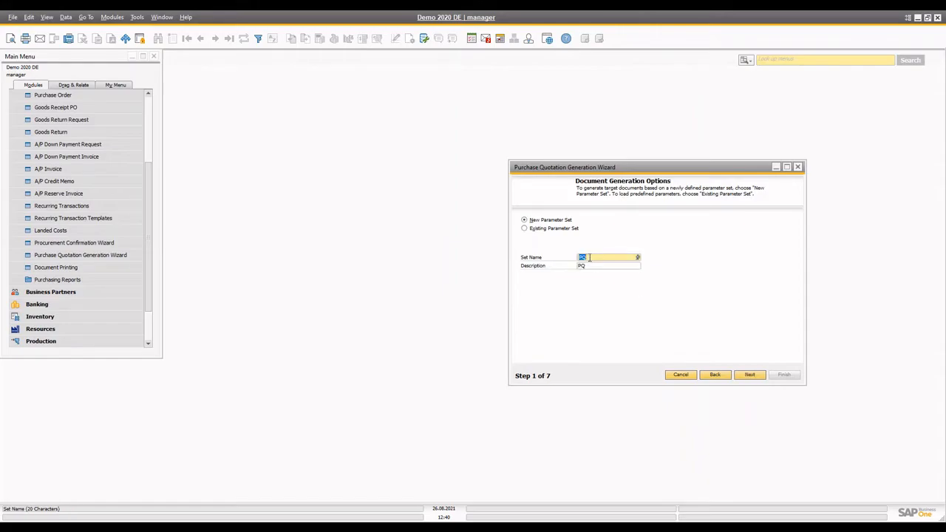
{"action": "left_click", "coordinate": [750, 375]}
{"action": "left_click", "coordinate": [751, 375]}
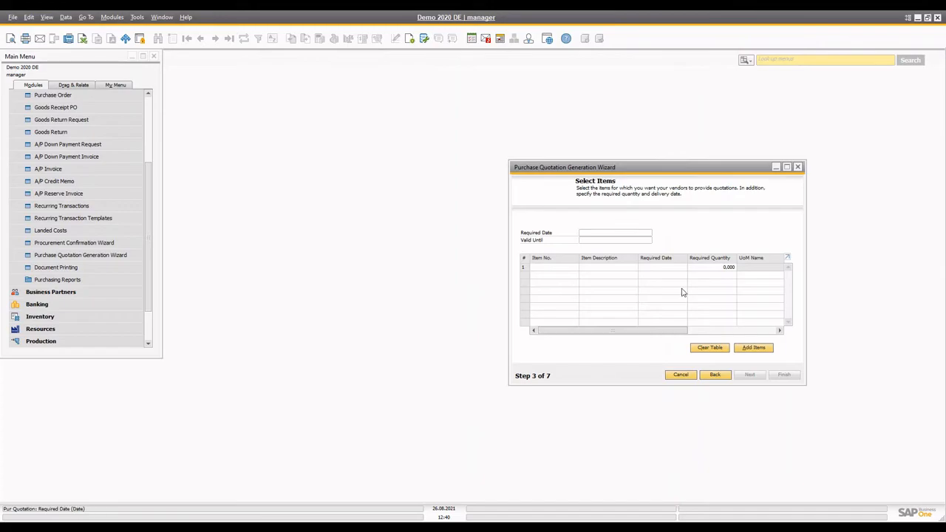
Step: Set both the required date and the valid-until date to 31.08.2021
{"action": "left_click", "coordinate": [647, 234]}
{"action": "left_click", "coordinate": [649, 234]}
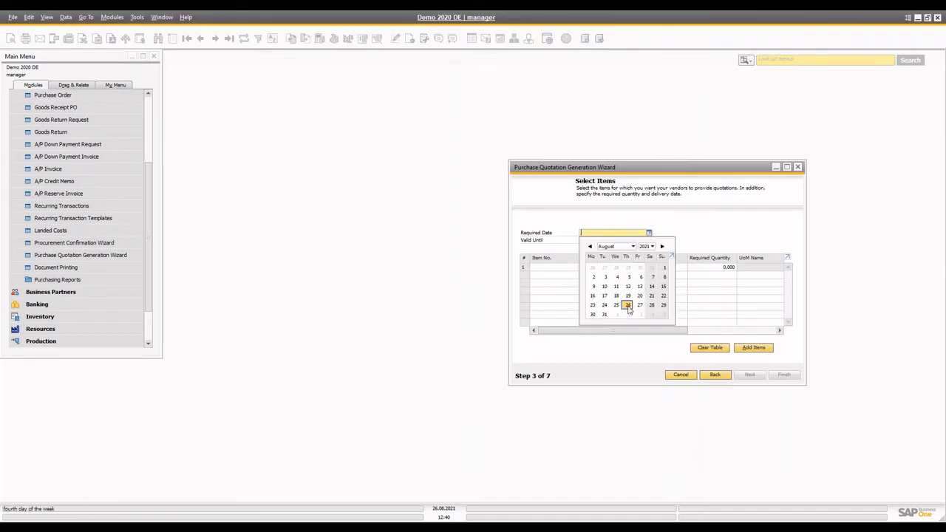
{"action": "left_click", "coordinate": [627, 304]}
{"action": "left_click", "coordinate": [646, 234]}
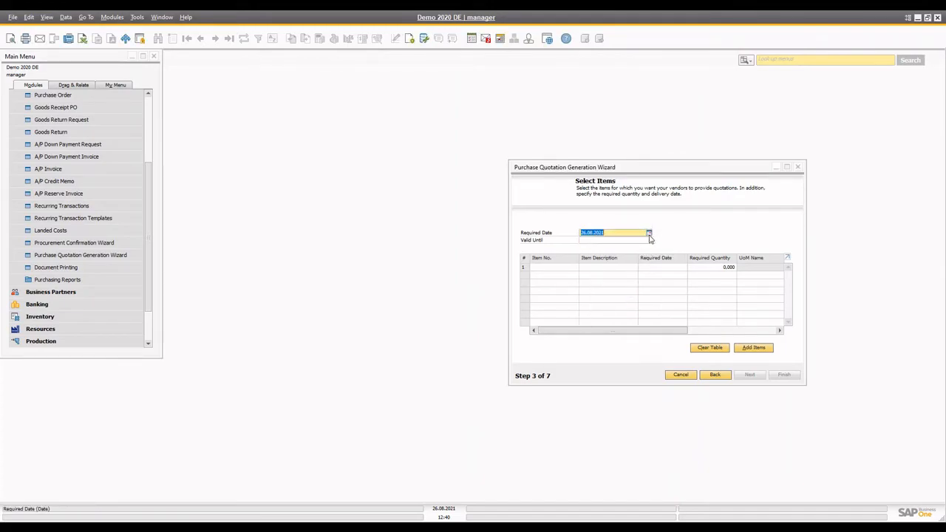
{"action": "left_click", "coordinate": [649, 233]}
{"action": "left_click", "coordinate": [610, 315]}
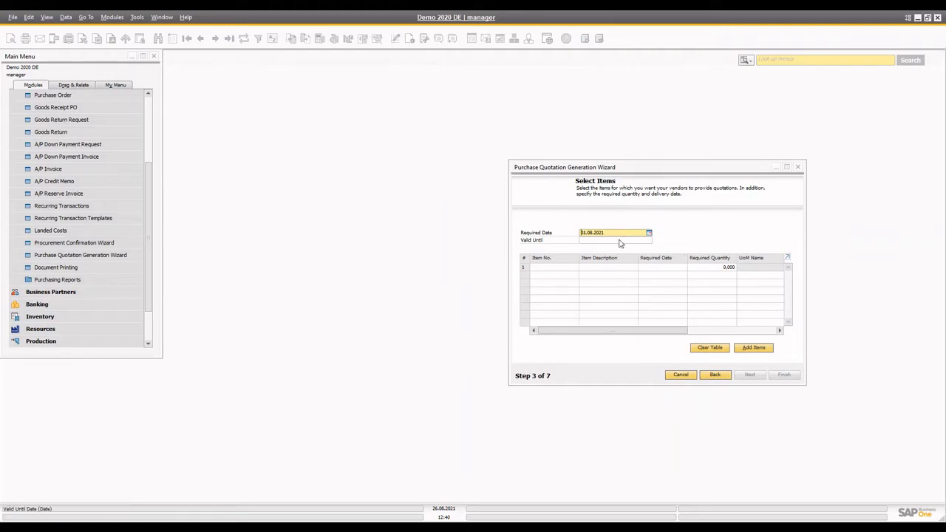
{"action": "left_click", "coordinate": [643, 241]}
{"action": "left_click", "coordinate": [649, 240]}
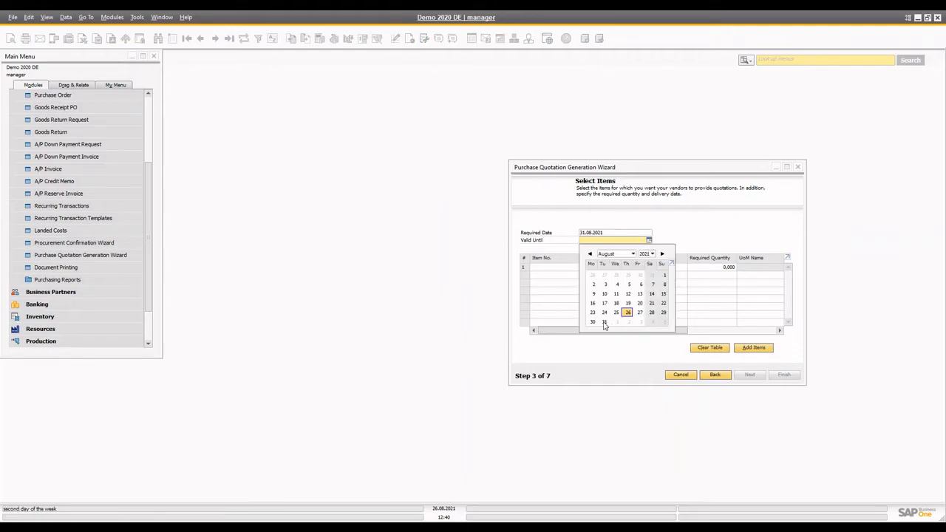
{"action": "left_click", "coordinate": [604, 322]}
Step: Add items 100002 (Beratung in Stunden) and 100003 (Beratung in Tagen) to the item table
{"action": "left_click", "coordinate": [551, 267]}
{"action": "key", "text": "Tab"}
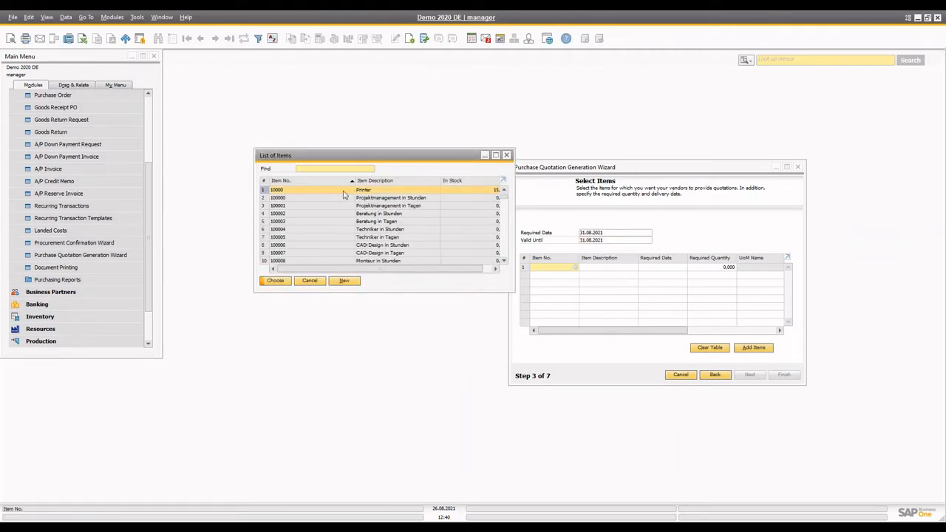
{"action": "left_click", "coordinate": [290, 214]}
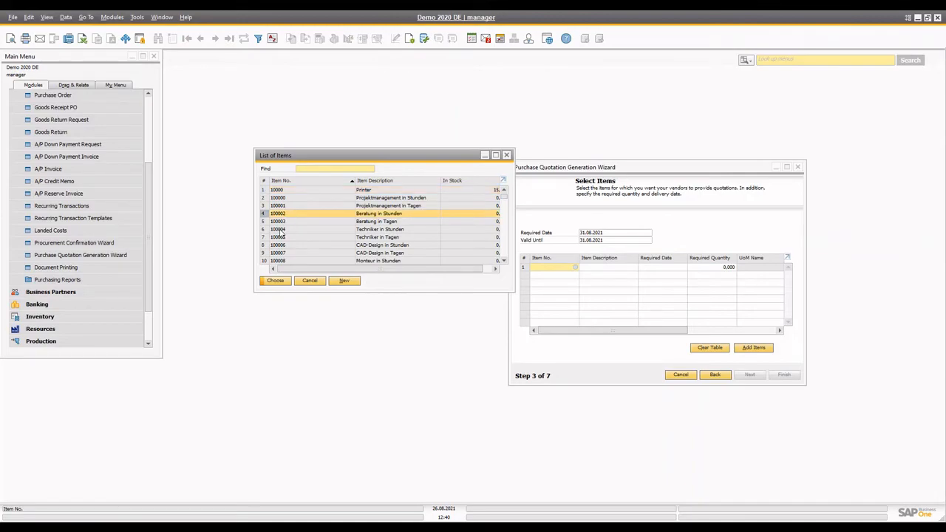
{"action": "left_click", "coordinate": [282, 222], "text": "ctrl"}
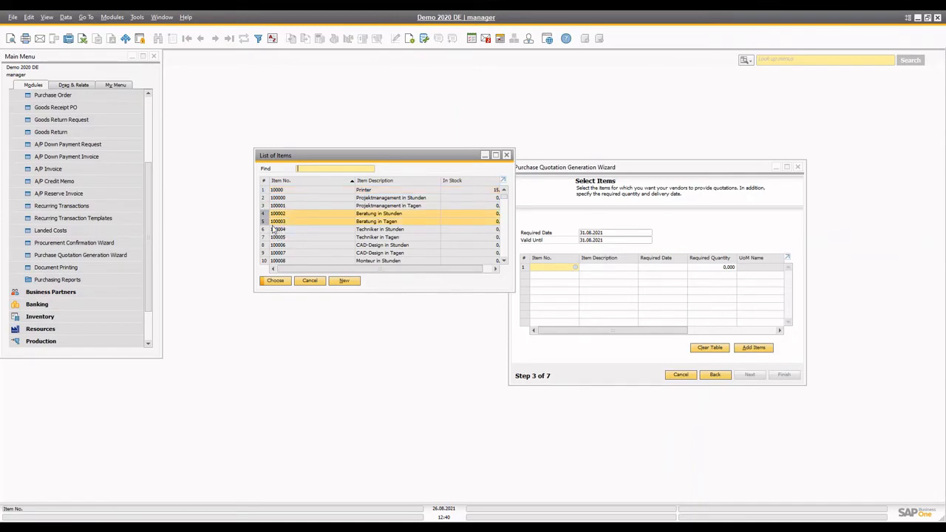
{"action": "left_click", "coordinate": [276, 280]}
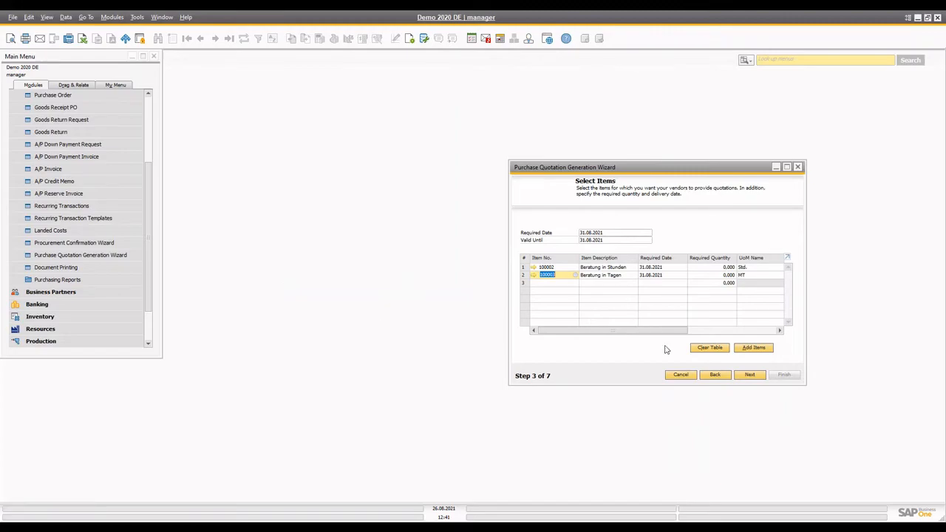
Step: Set the required quantity to 10 for item 100002 and 5 for item 100003, and continue to the vendor assignment
{"action": "left_click", "coordinate": [712, 269]}
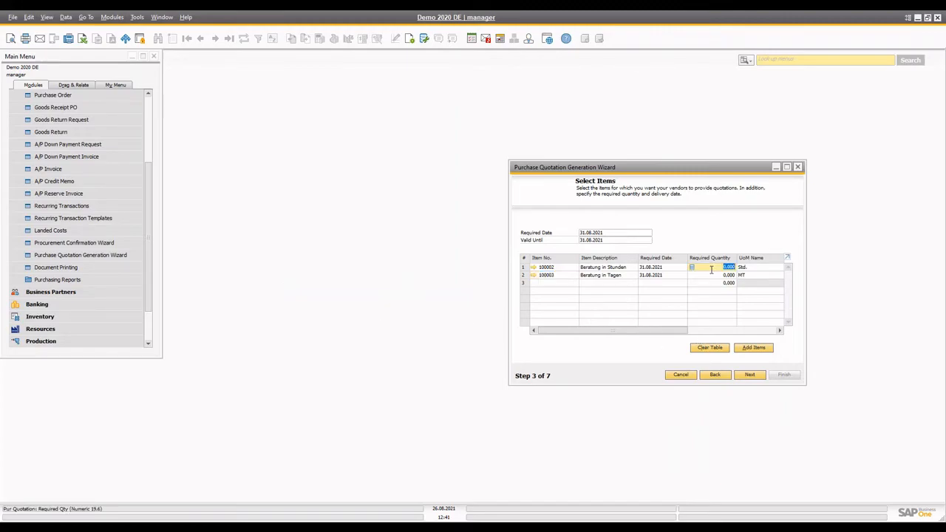
{"action": "left_click", "coordinate": [712, 274]}
{"action": "type", "text": "5"}
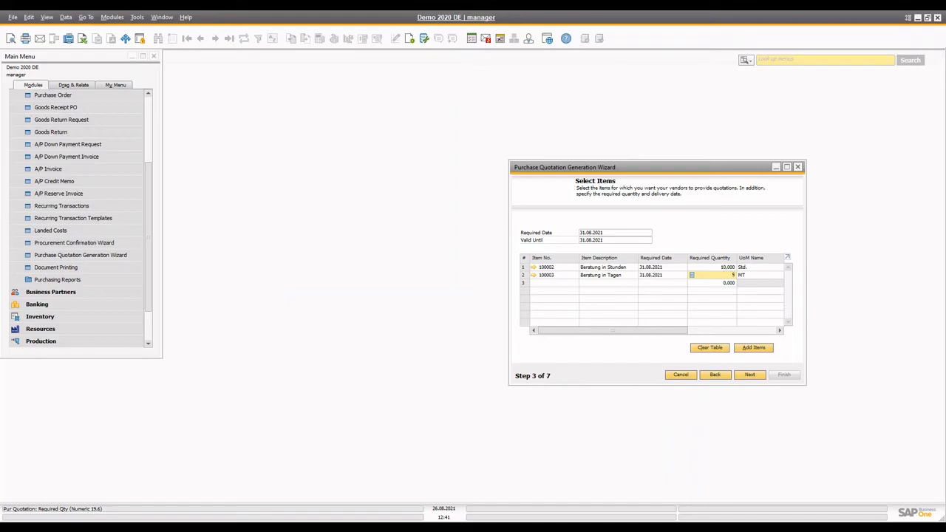
{"action": "key", "text": "Tab"}
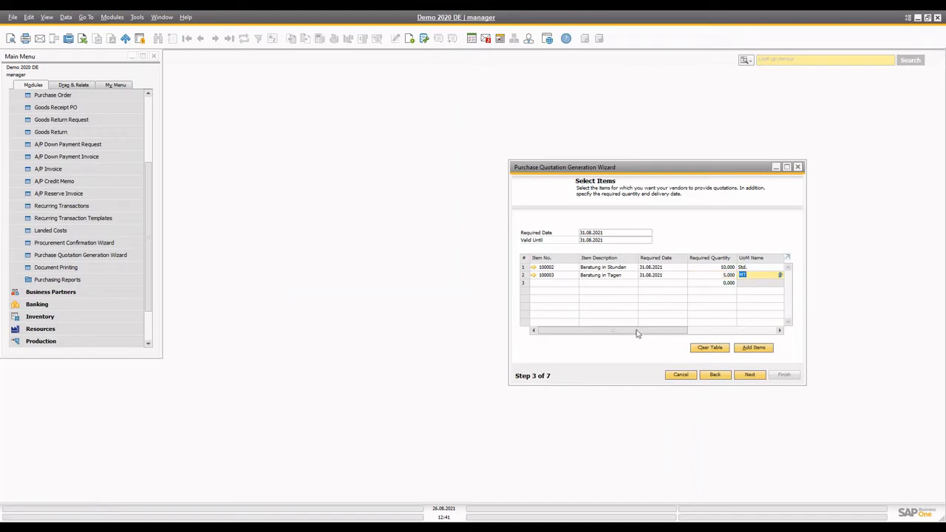
{"action": "left_click", "coordinate": [750, 375]}
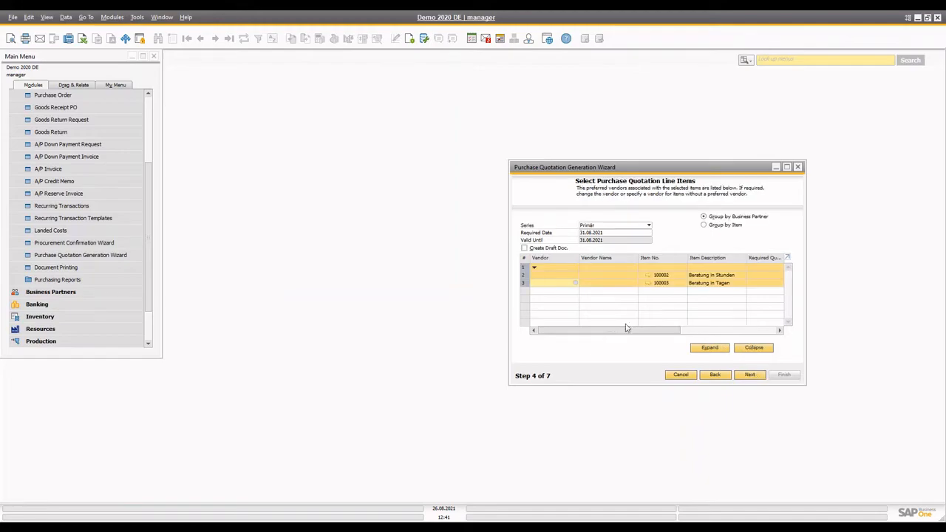
Step: Assign FRONIUS Deutschland GMBH as vendor for item 100002 and General Electric Deutschland for item 100003
{"action": "left_click", "coordinate": [574, 275]}
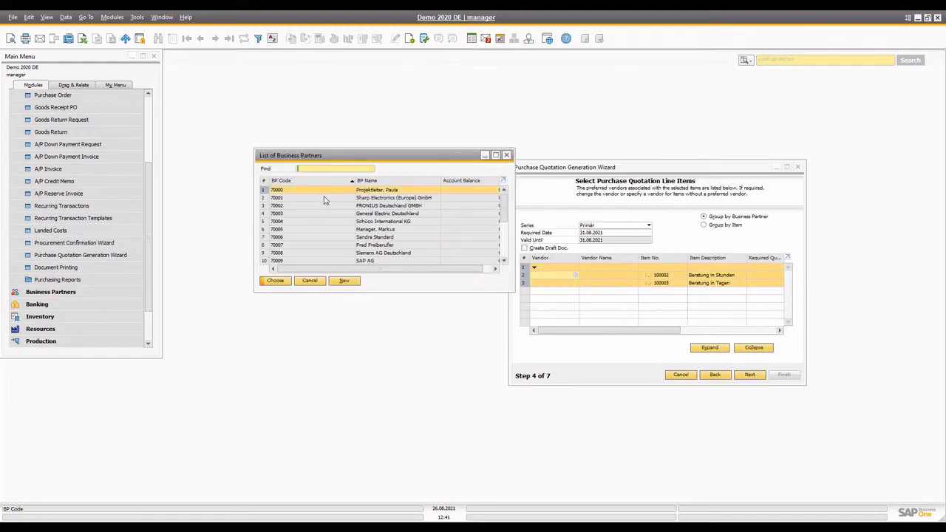
{"action": "left_click", "coordinate": [279, 198]}
{"action": "double_click", "coordinate": [278, 207]}
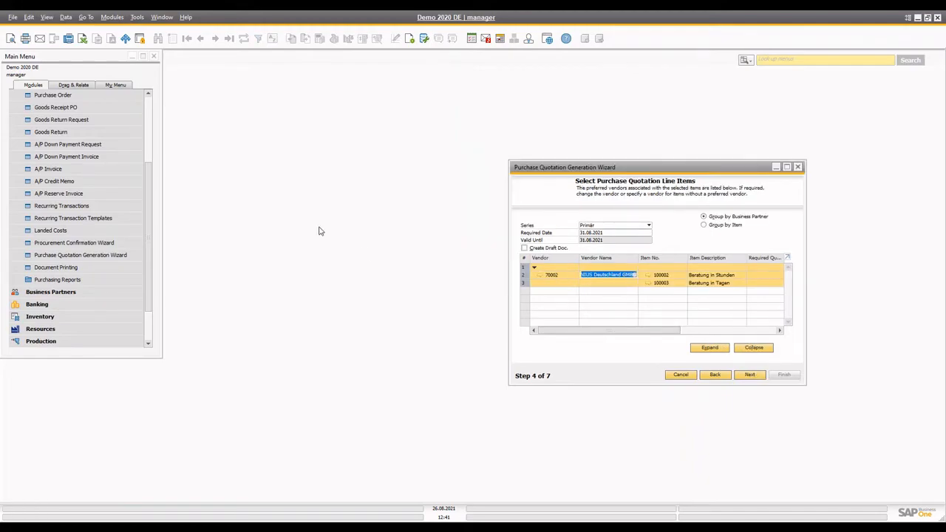
{"action": "left_click", "coordinate": [542, 283]}
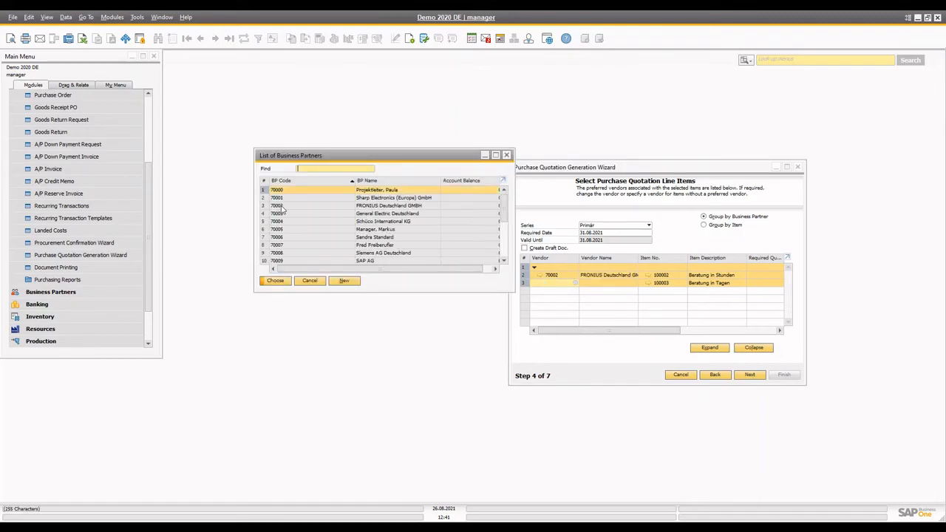
{"action": "double_click", "coordinate": [278, 214]}
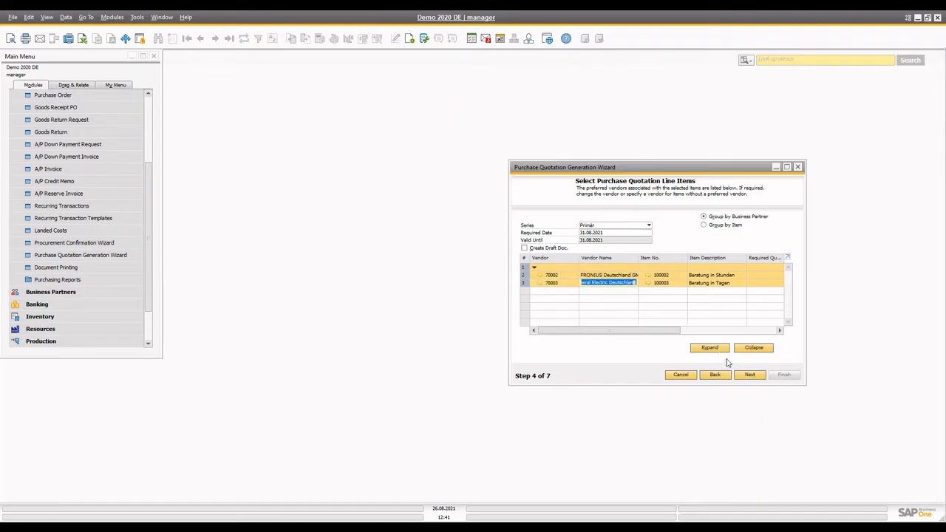
Step: Accept the previewed line items, save and execute the parameter set PQ, and confirm the creation of multiple purchase quotations
{"action": "left_click", "coordinate": [750, 376]}
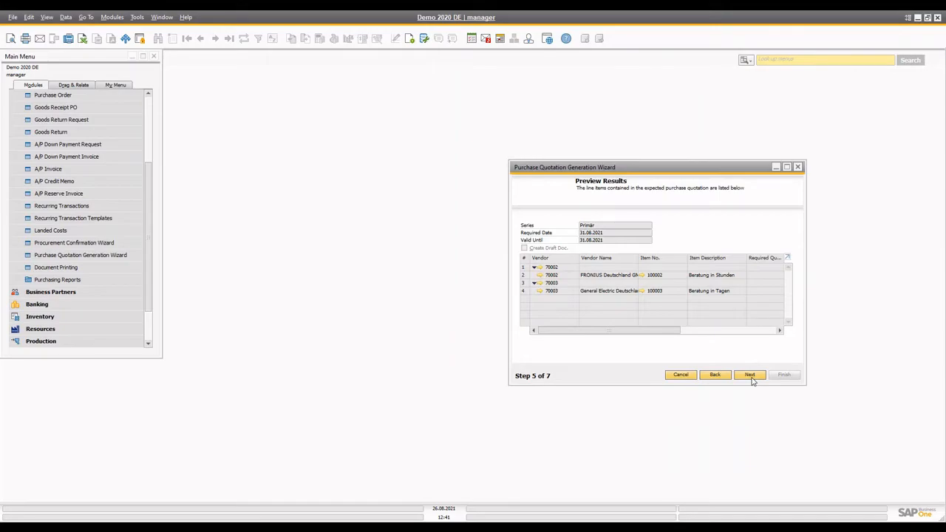
{"action": "left_click", "coordinate": [751, 376]}
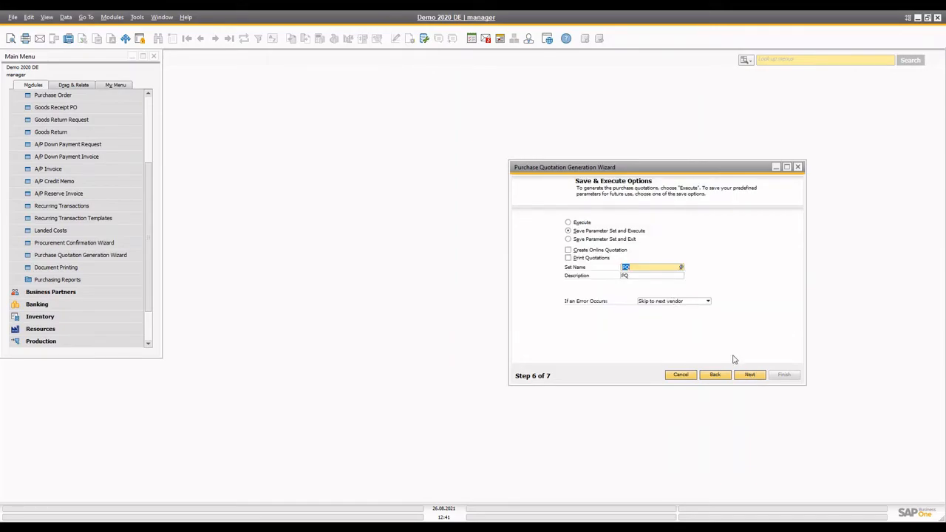
{"action": "left_click", "coordinate": [751, 375]}
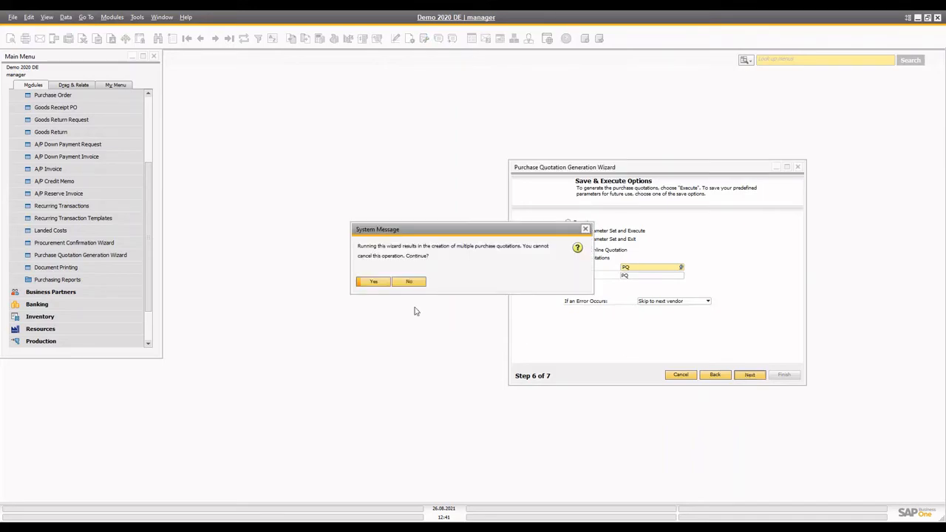
{"action": "left_click", "coordinate": [375, 282]}
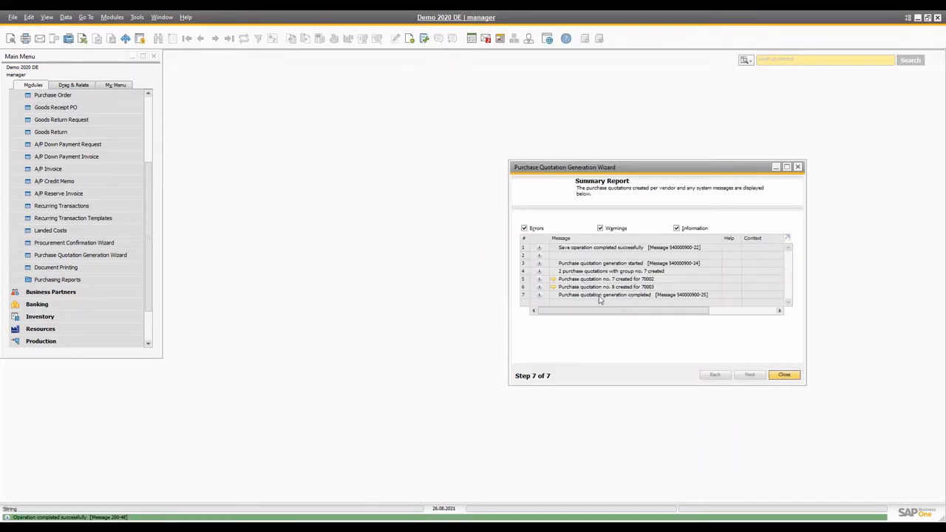
Step: Open both generated purchase quotations from the summary report and arrange their windows side by side for comparison
{"action": "left_click", "coordinate": [558, 280]}
{"action": "left_click", "coordinate": [553, 280]}
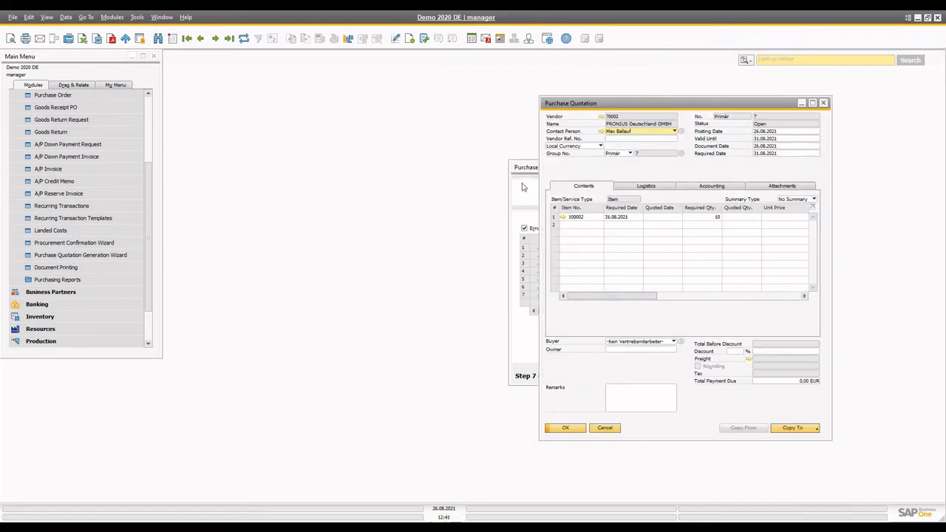
{"action": "left_click", "coordinate": [539, 282]}
{"action": "left_click", "coordinate": [553, 287]}
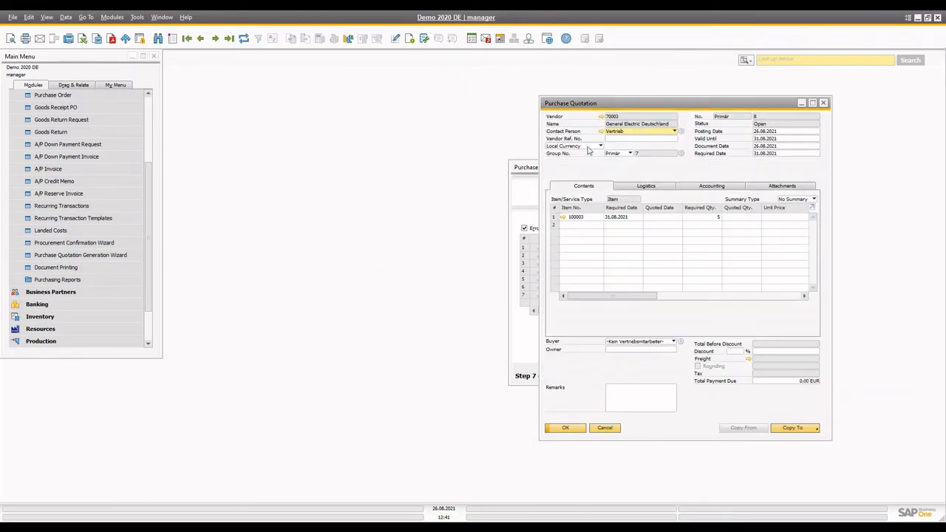
{"action": "left_click_drag", "start_coordinate": [525, 167], "coordinate": [334, 168]}
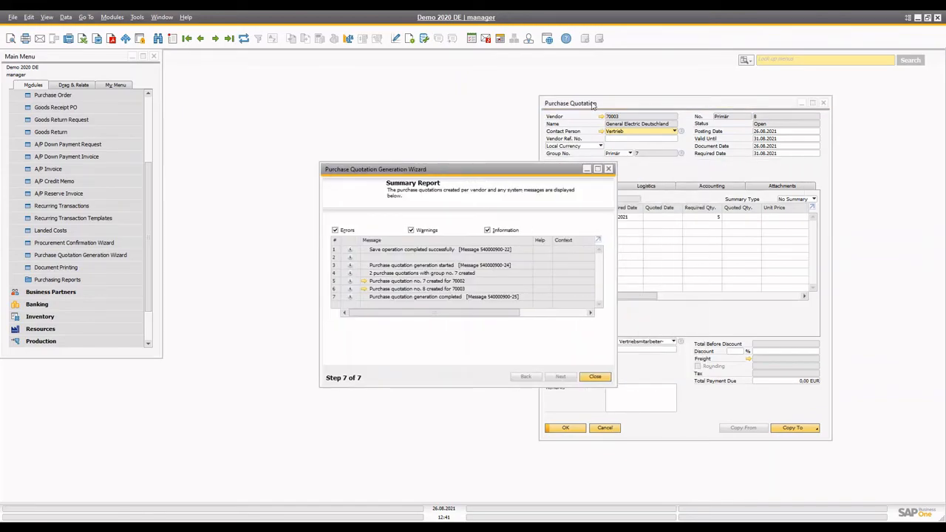
{"action": "left_click_drag", "start_coordinate": [596, 106], "coordinate": [273, 118]}
{"action": "left_click", "coordinate": [590, 116]}
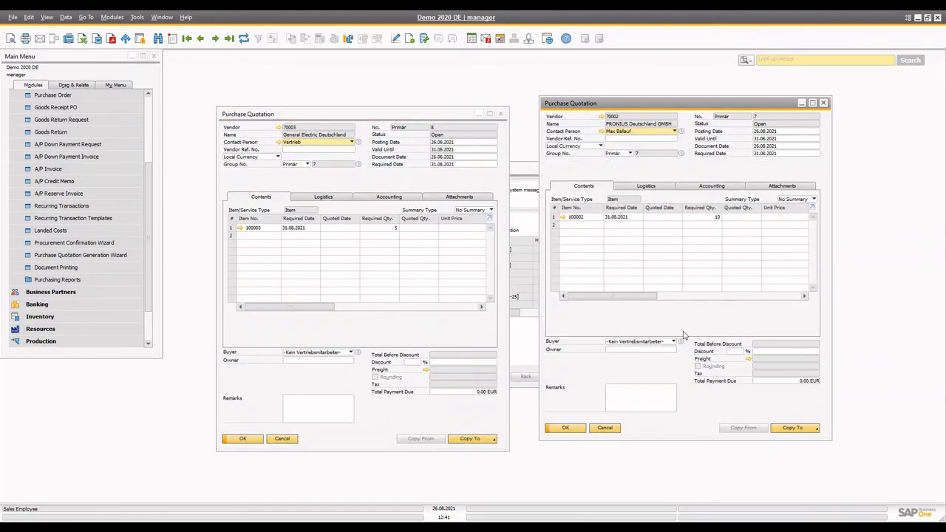
Step: Examine the quoted date, quoted quantity, unit price and further row columns in the General Electric Deutschland quotation, and close it
{"action": "left_click", "coordinate": [336, 228]}
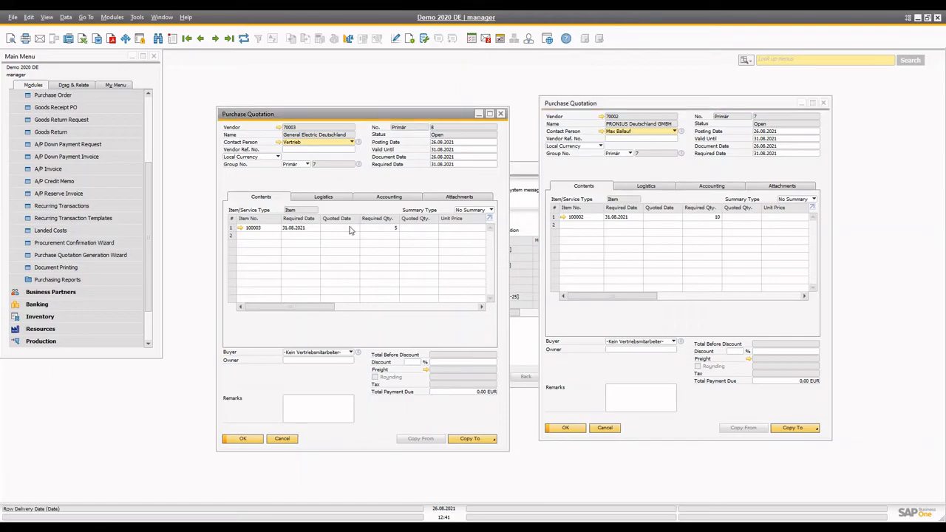
{"action": "left_click", "coordinate": [413, 230]}
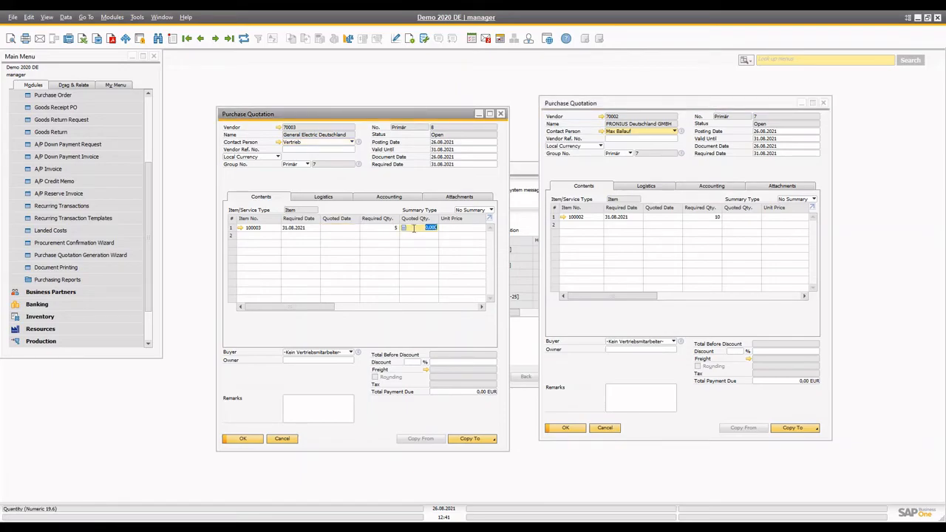
{"action": "left_click", "coordinate": [449, 231]}
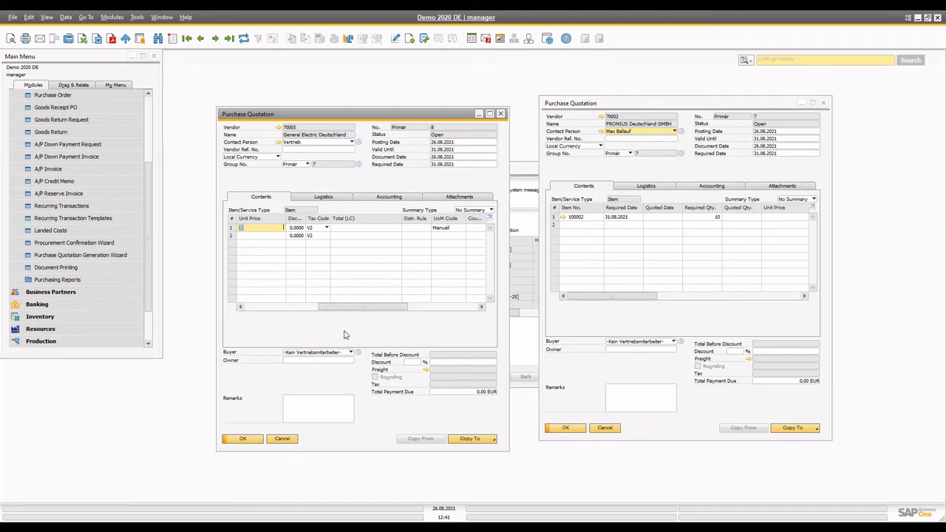
{"action": "left_click", "coordinate": [273, 307]}
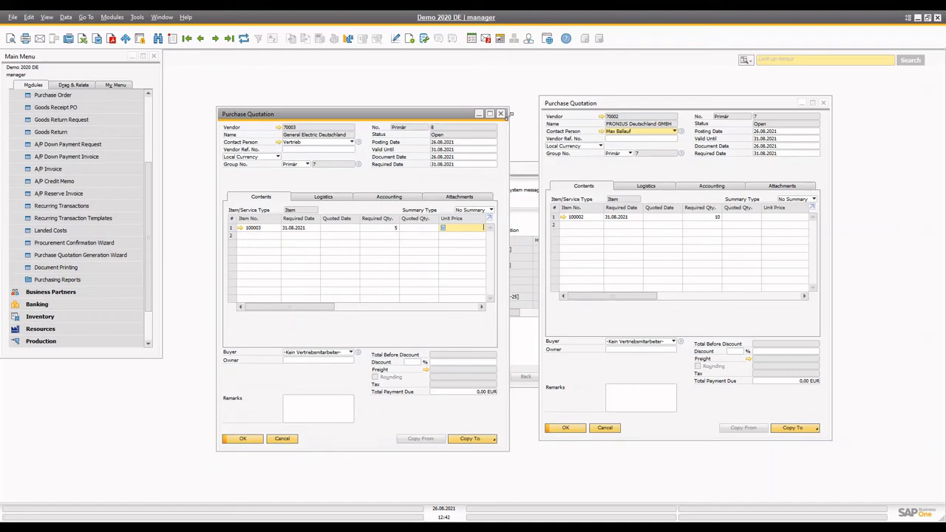
{"action": "left_click", "coordinate": [501, 114]}
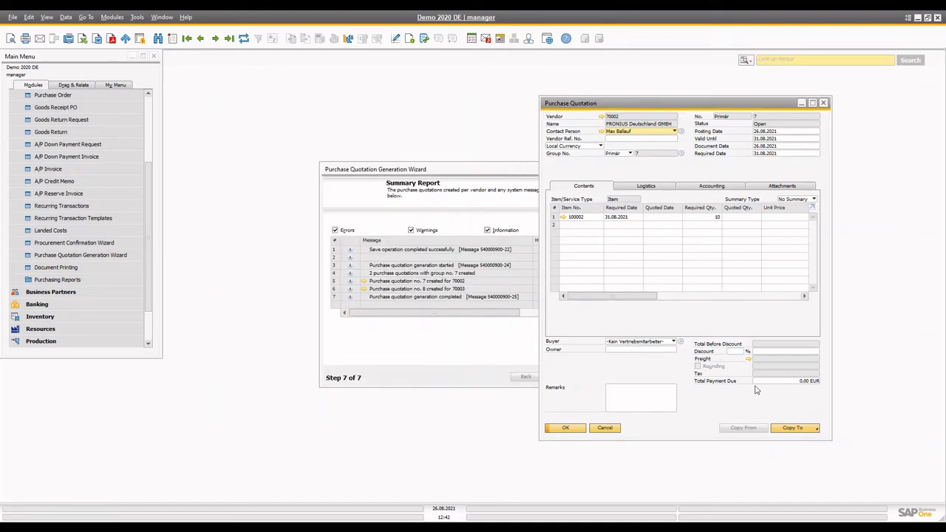
Step: Copy the FRONIUS purchase quotation to a purchase order, agreeing to close the other quotations with the same group number
{"action": "left_click", "coordinate": [813, 431]}
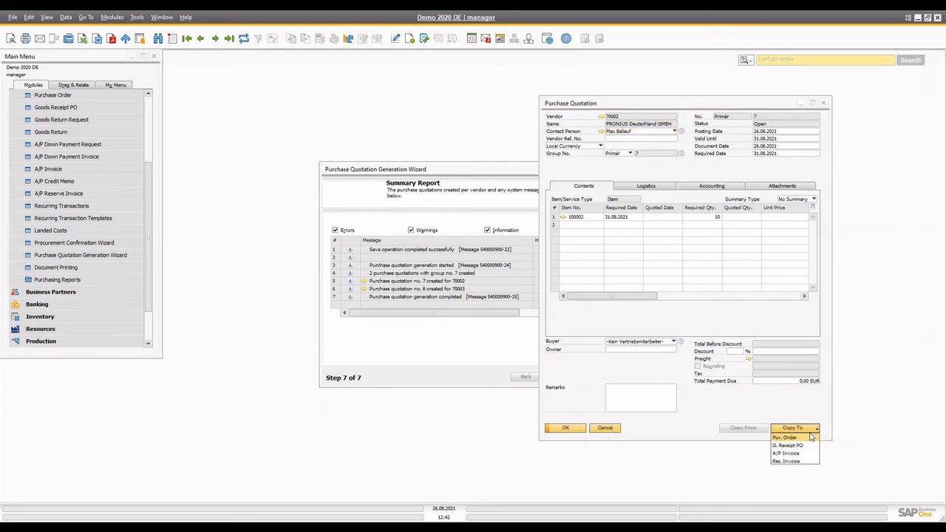
{"action": "left_click", "coordinate": [785, 437]}
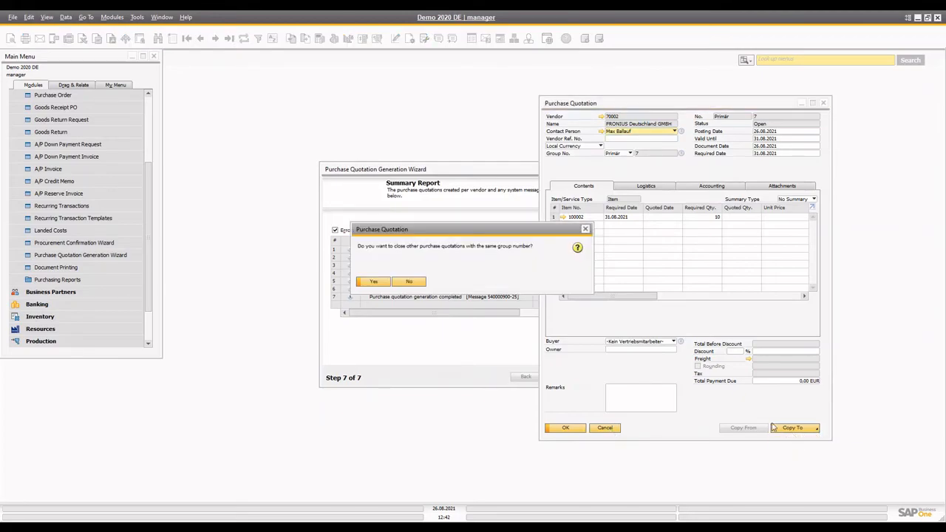
{"action": "left_click", "coordinate": [372, 282]}
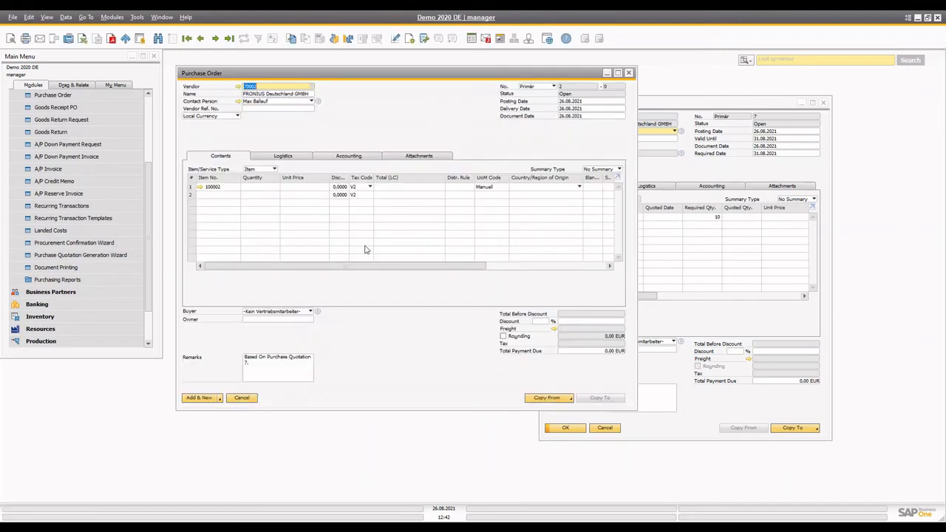
Step: Set the quantity of item 100002 to 15, enter a unit price, and add the purchase order
{"action": "left_click", "coordinate": [270, 186]}
{"action": "type", "text": "15"}
{"action": "key", "text": "Tab"}
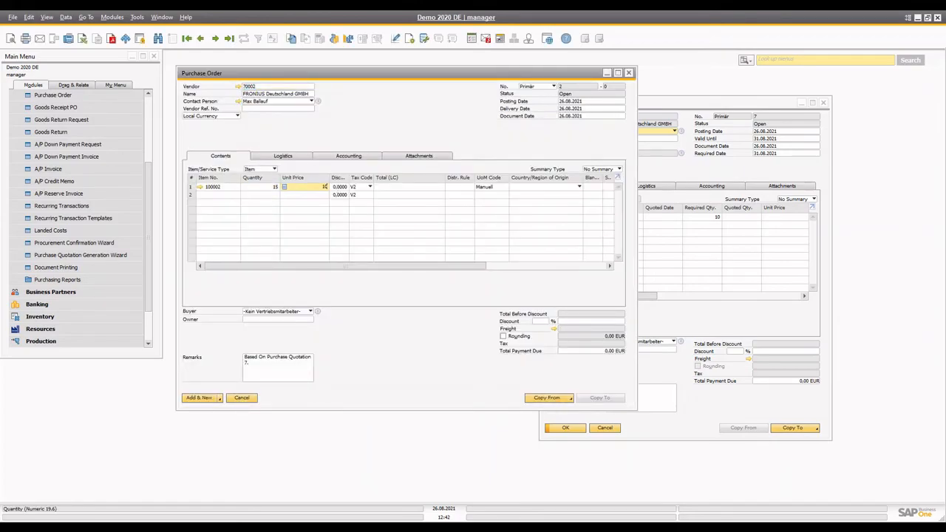
{"action": "key", "text": "Tab"}
{"action": "key", "text": "Return"}
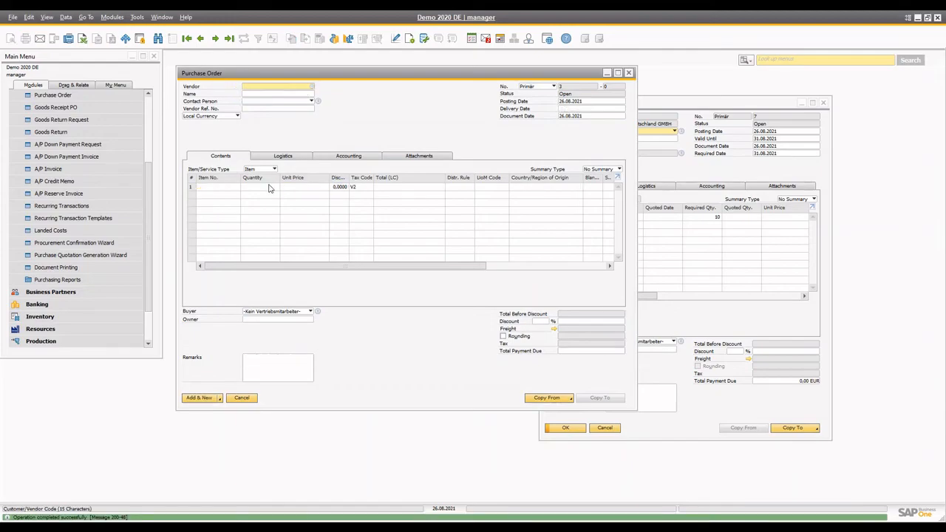
Step: Refresh the FRONIUS purchase quotation to check its status, and close the empty purchase order form
{"action": "left_click", "coordinate": [673, 174]}
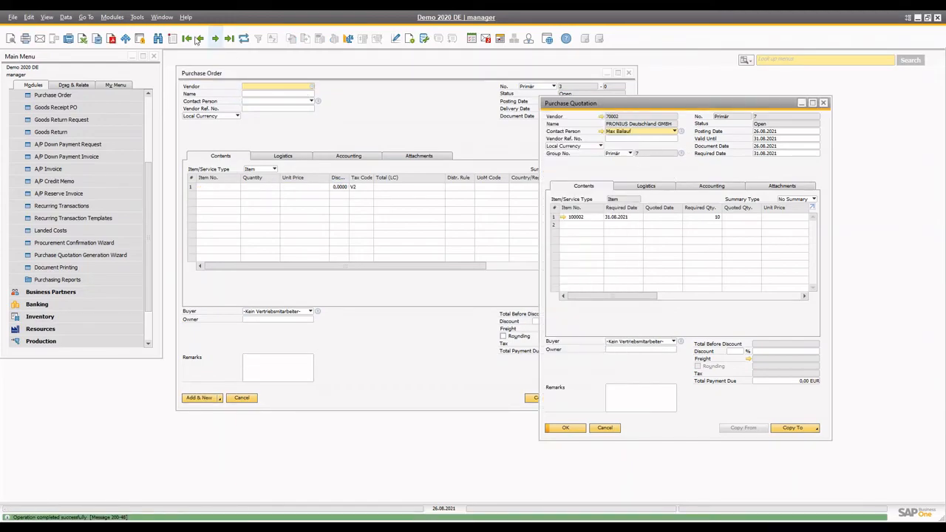
{"action": "left_click", "coordinate": [245, 40]}
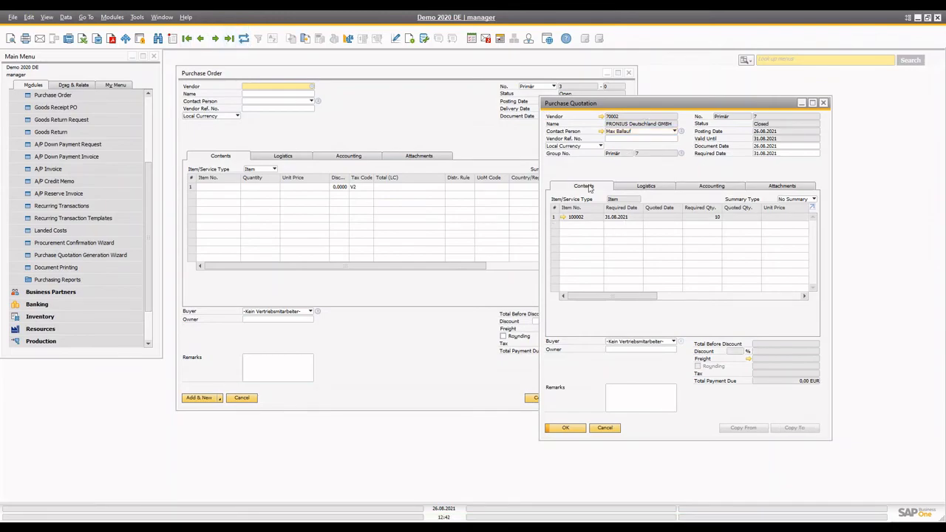
{"action": "left_click", "coordinate": [320, 215]}
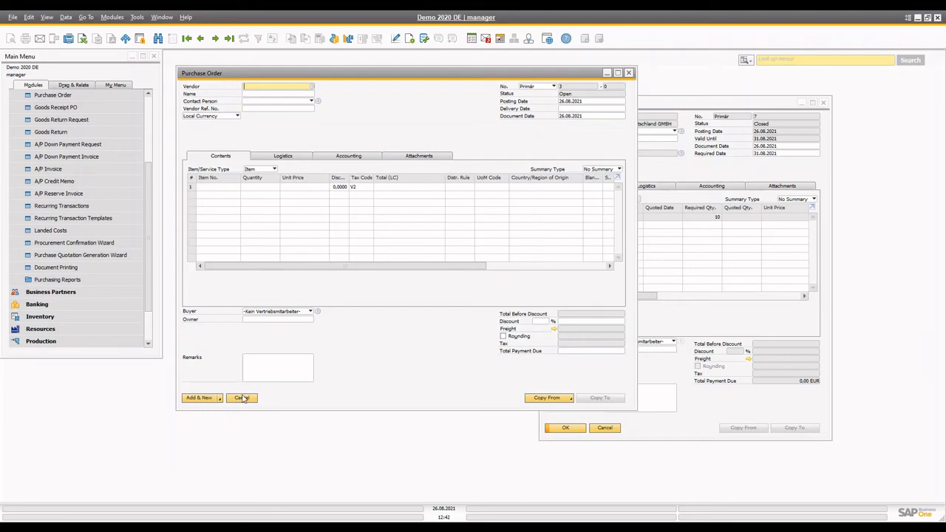
{"action": "left_click", "coordinate": [243, 398]}
Step: Open the master data of item 100002 from the quotation and set the vendor listed directly after Schüco International KG as preferred vendor
{"action": "left_click", "coordinate": [563, 217]}
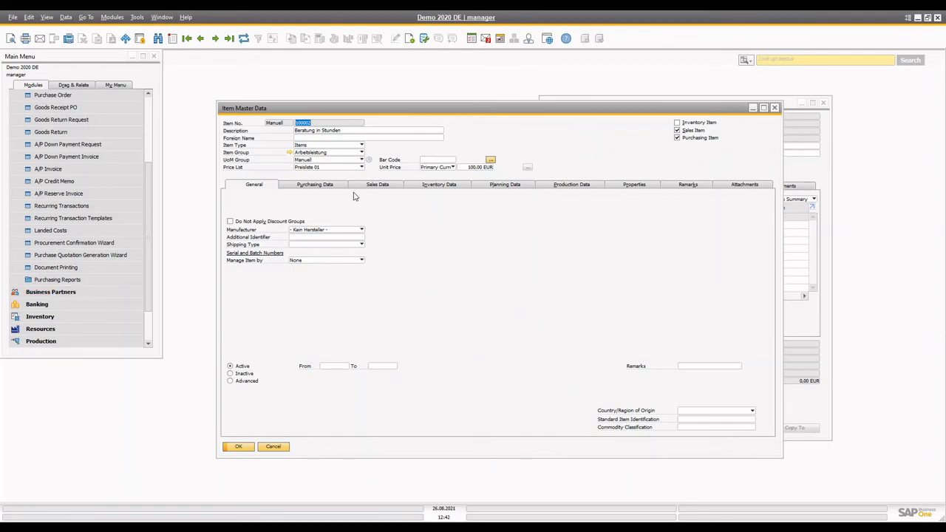
{"action": "left_click", "coordinate": [319, 187]}
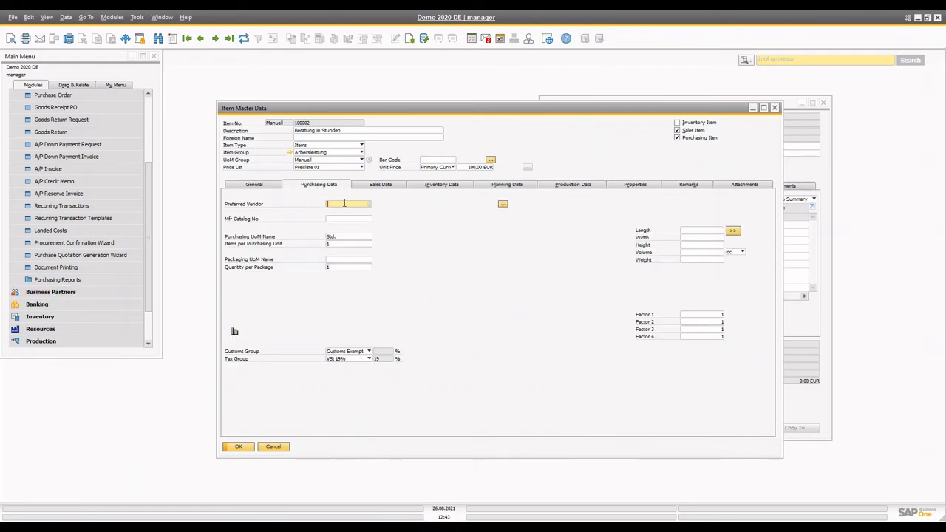
{"action": "left_click", "coordinate": [343, 204]}
{"action": "double_click", "coordinate": [291, 232]}
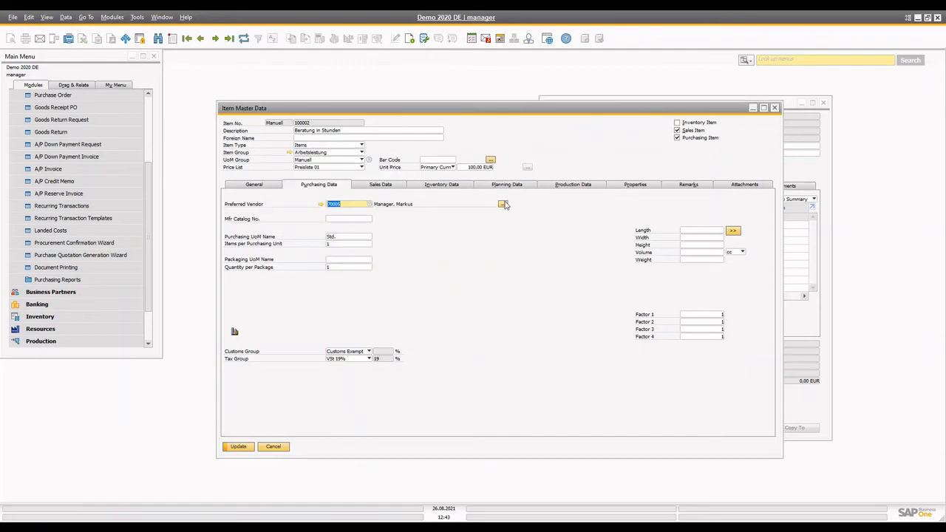
Step: Add FRONIUS Deutschland GMBH and the item's current preferred vendor to its Preferred Vendors list, and update the list
{"action": "left_click", "coordinate": [503, 204]}
{"action": "left_click", "coordinate": [413, 222]}
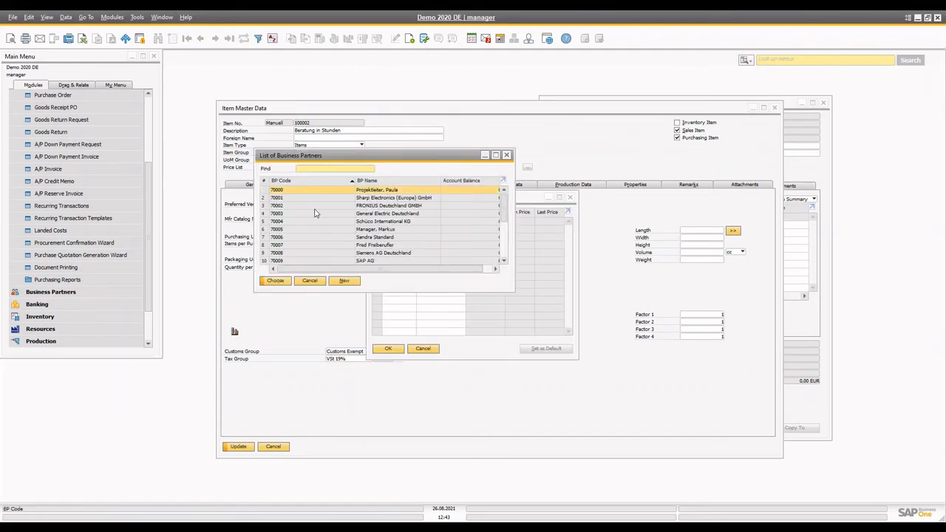
{"action": "double_click", "coordinate": [316, 207]}
{"action": "key", "text": "Tab"}
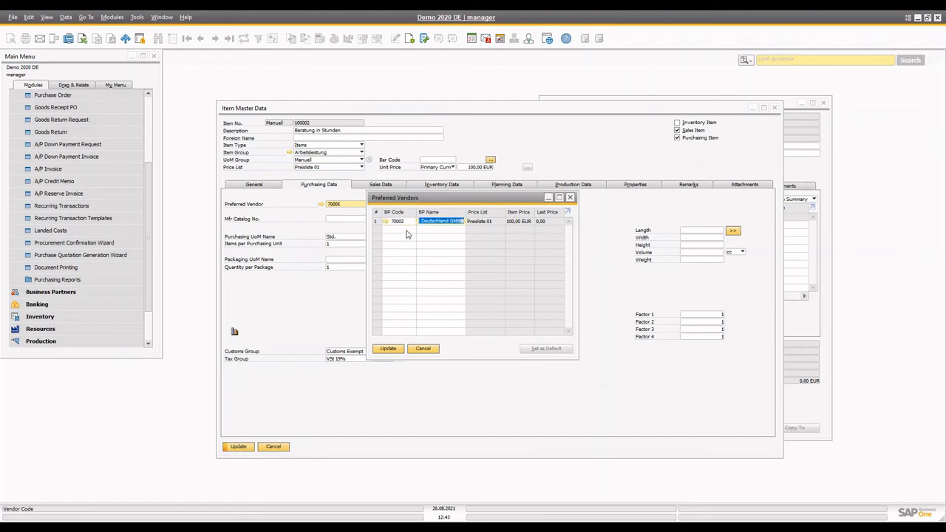
{"action": "left_click", "coordinate": [393, 350]}
{"action": "key", "text": "Tab"}
{"action": "double_click", "coordinate": [306, 230]}
{"action": "left_click", "coordinate": [387, 349]}
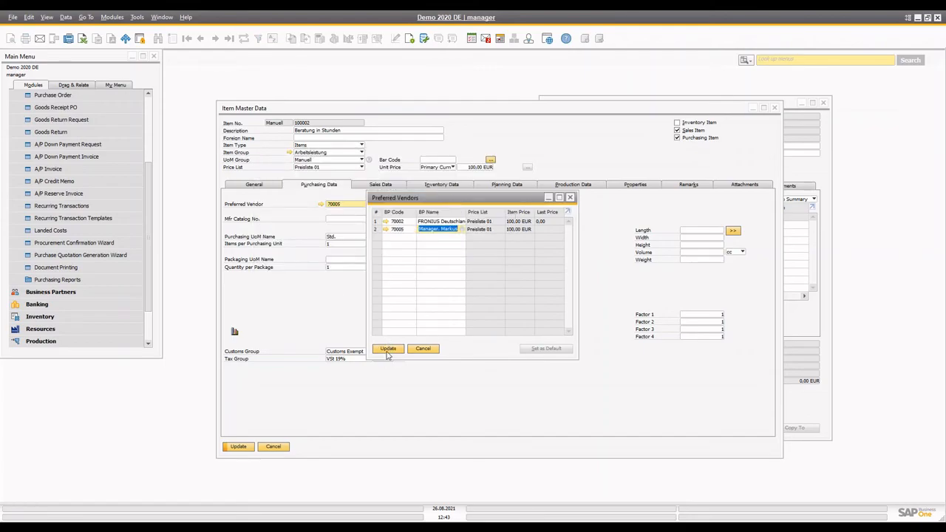
{"action": "left_click", "coordinate": [387, 349]}
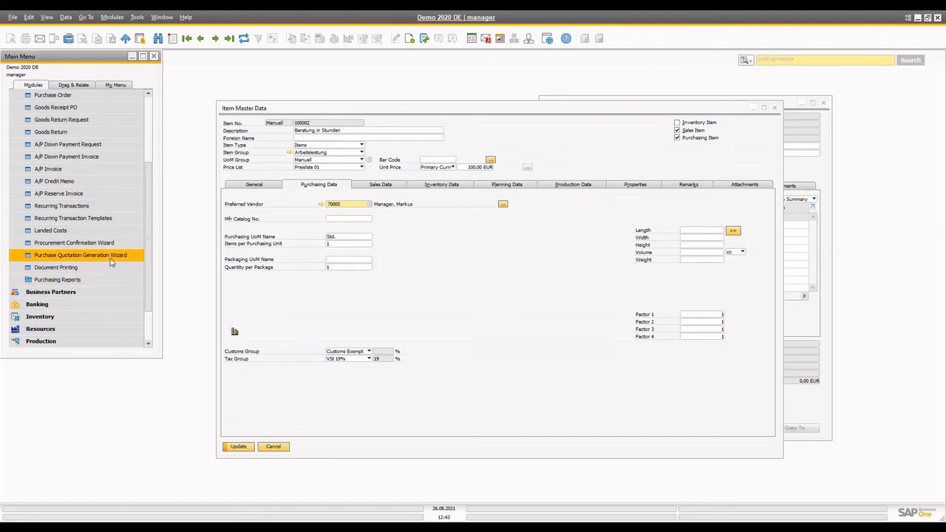
Step: Start the Purchase Quotation Generation Wizard with a new parameter set named aa, description aa, and proceed to item selection
{"action": "left_click", "coordinate": [103, 255]}
{"action": "left_click", "coordinate": [595, 377]}
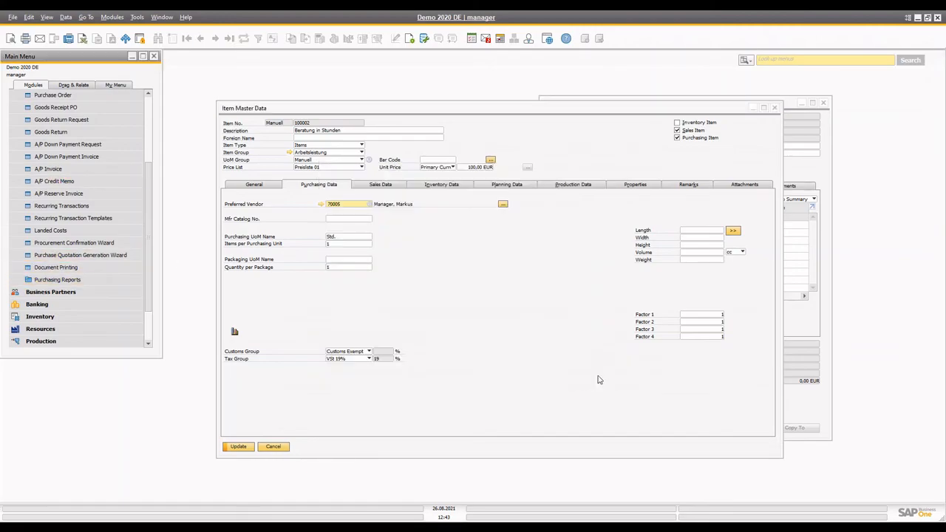
{"action": "left_click", "coordinate": [74, 256]}
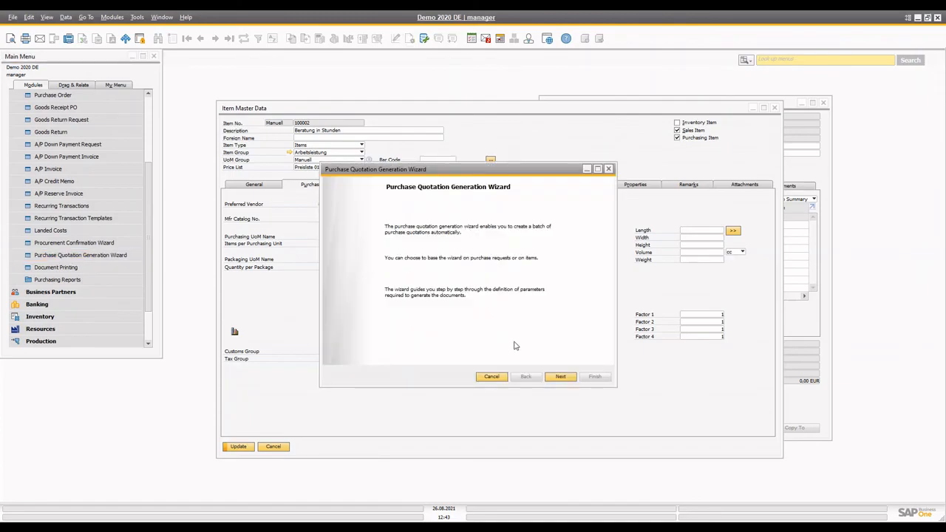
{"action": "left_click", "coordinate": [556, 376]}
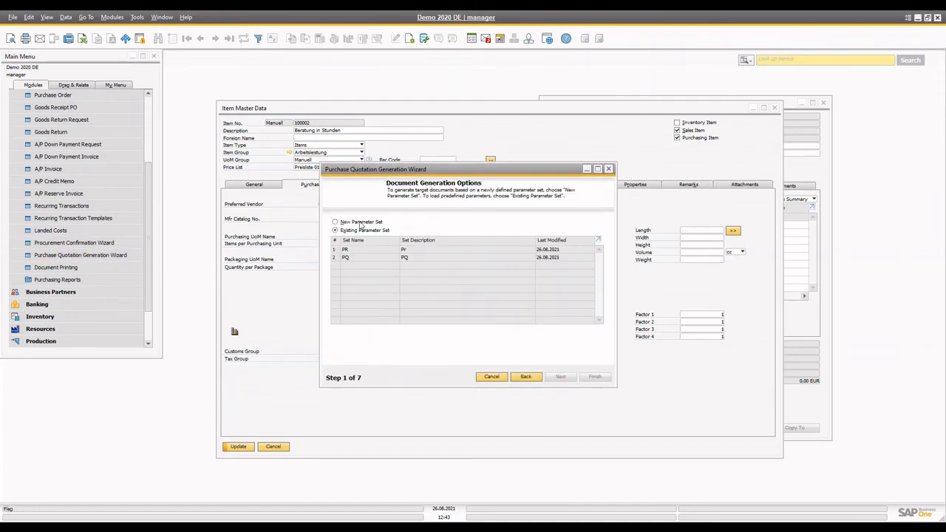
{"action": "left_click", "coordinate": [362, 222]}
{"action": "left_click", "coordinate": [397, 258]}
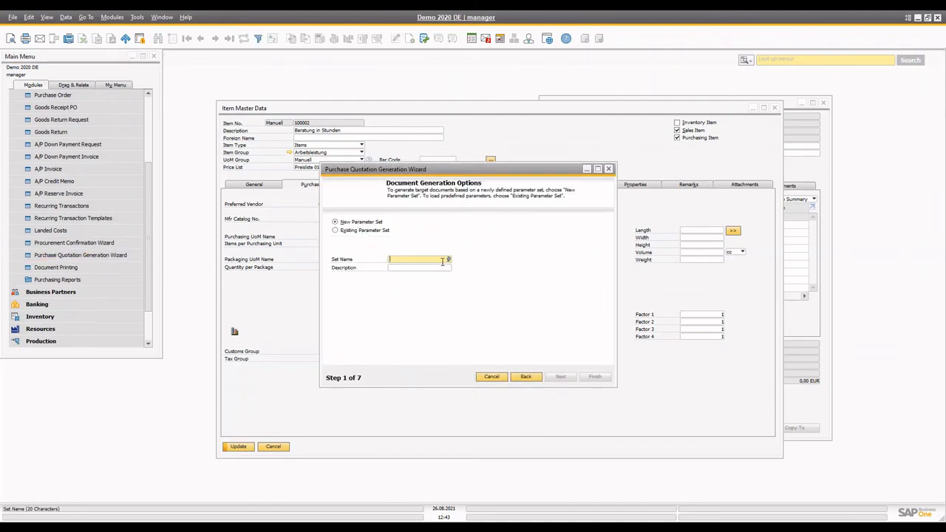
{"action": "type", "text": "aa"}
{"action": "key", "text": "Tab"}
{"action": "type", "text": "aa"}
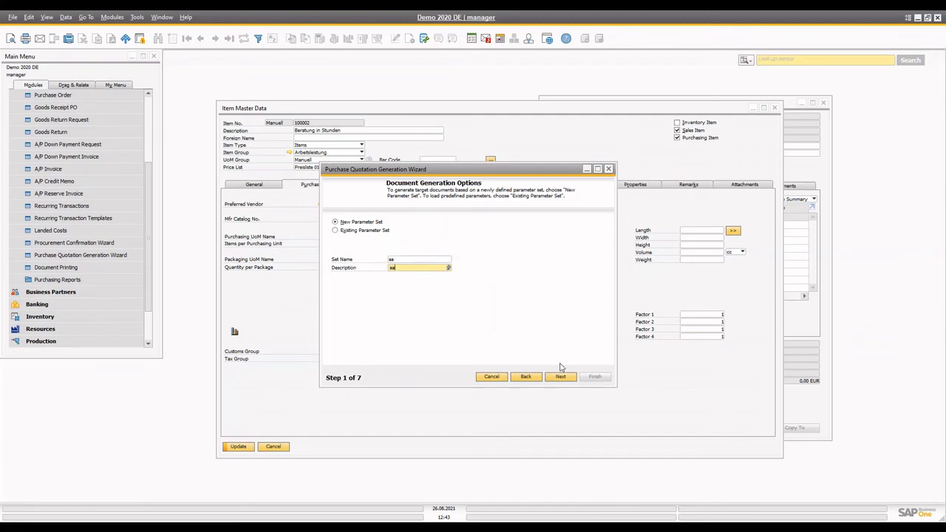
{"action": "left_click", "coordinate": [562, 377]}
{"action": "left_click", "coordinate": [561, 377]}
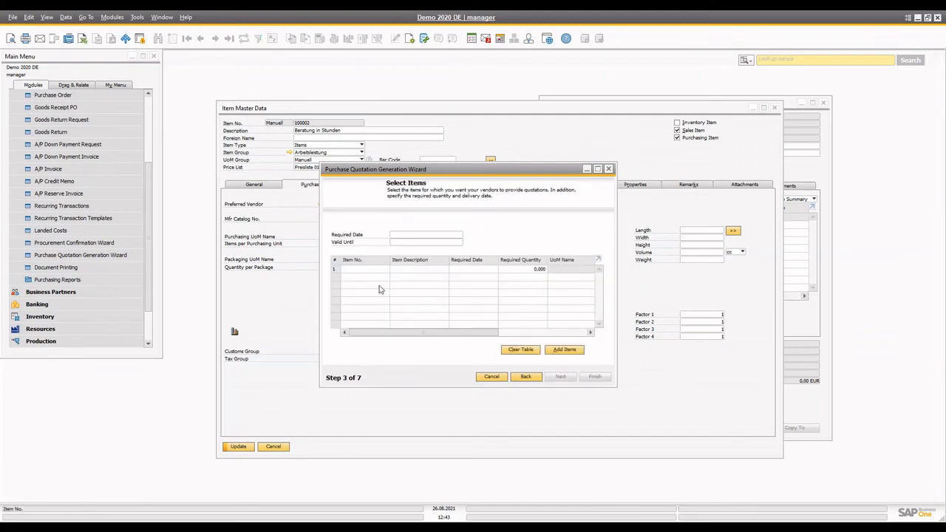
Step: Set the required date and valid-until date to 29.08.2021, select item 100002, and proceed to the quotation line items
{"action": "left_click", "coordinate": [413, 234]}
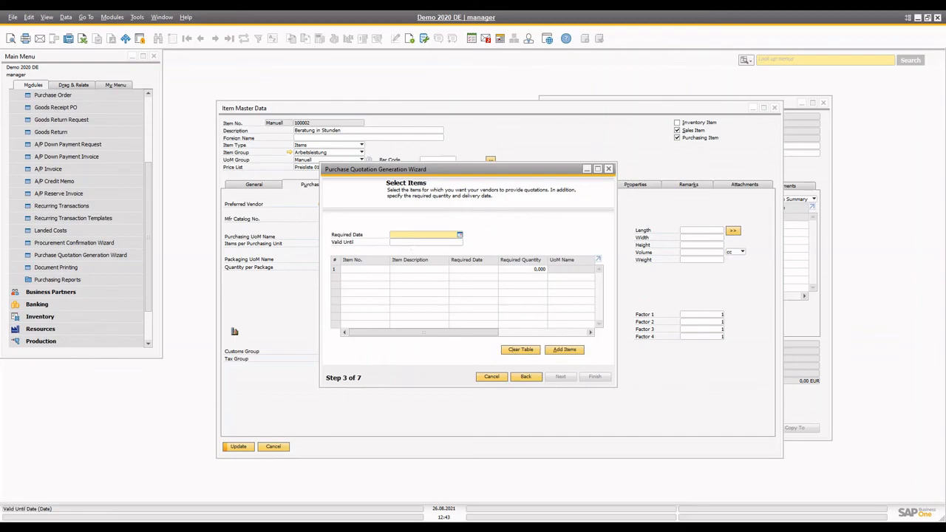
{"action": "type", "text": "27"}
{"action": "left_click", "coordinate": [411, 243]}
{"action": "type", "text": "30"}
{"action": "key", "text": "Tab"}
{"action": "key", "text": "Tab"}
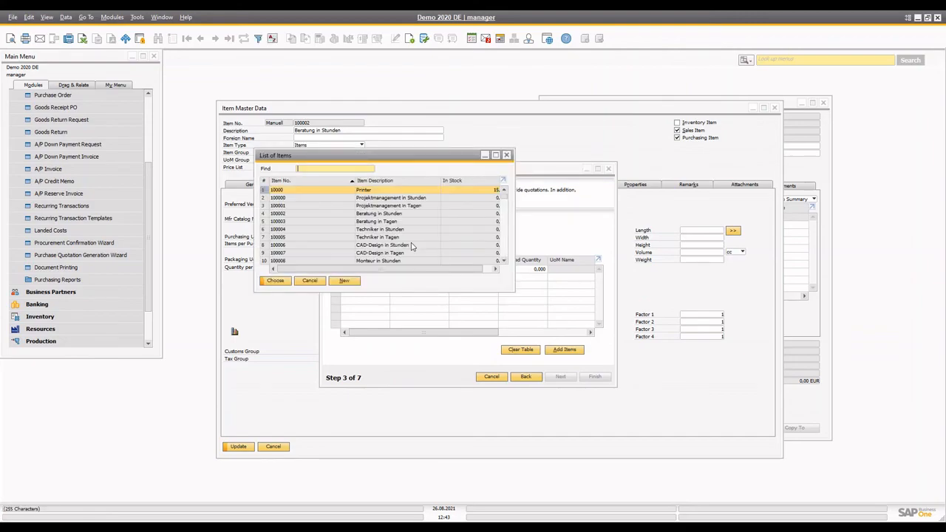
{"action": "type", "text": "1000"}
{"action": "double_click", "coordinate": [299, 214]}
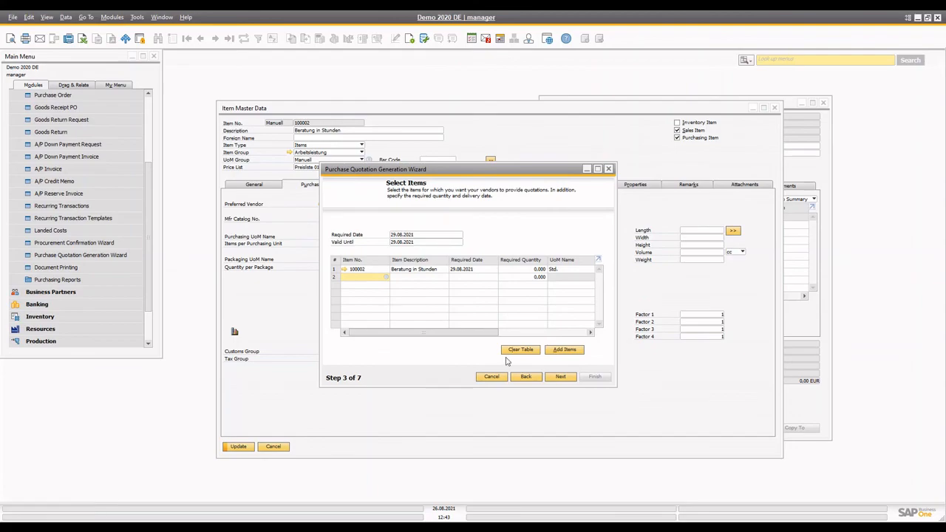
{"action": "left_click", "coordinate": [561, 378]}
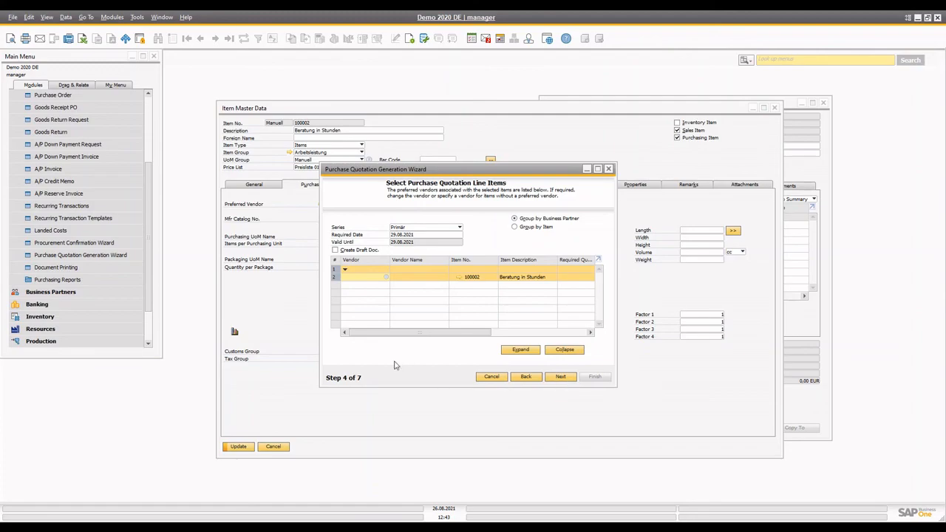
Step: Save the item master data, move its window aside, and reload the wizard's line items by returning to item selection
{"action": "left_click", "coordinate": [242, 447]}
{"action": "left_click", "coordinate": [241, 447]}
{"action": "left_click_drag", "start_coordinate": [298, 108], "coordinate": [47, 107]}
{"action": "left_click", "coordinate": [568, 200]}
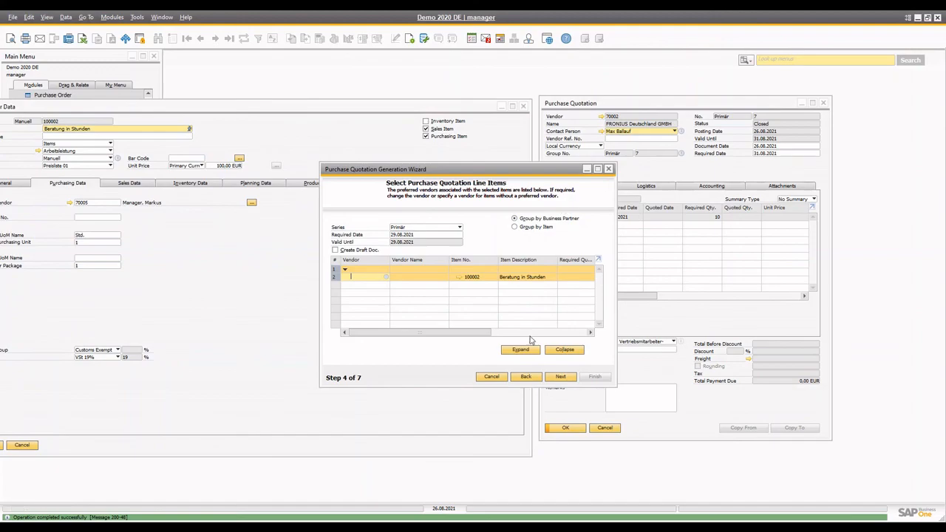
{"action": "left_click", "coordinate": [531, 380]}
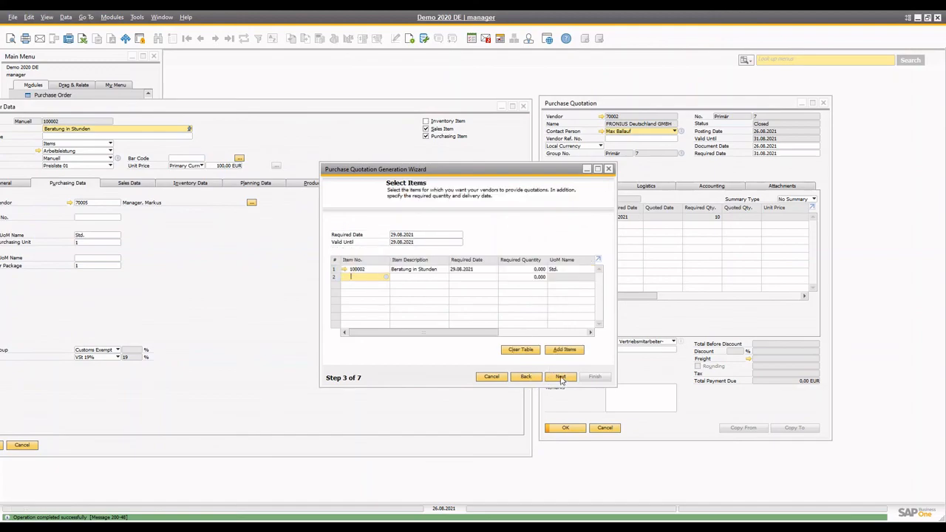
{"action": "left_click", "coordinate": [560, 377]}
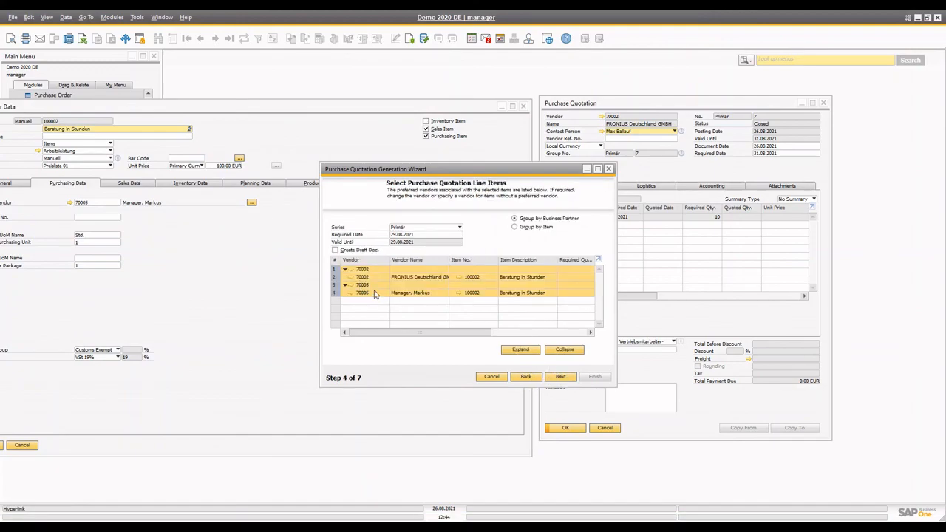